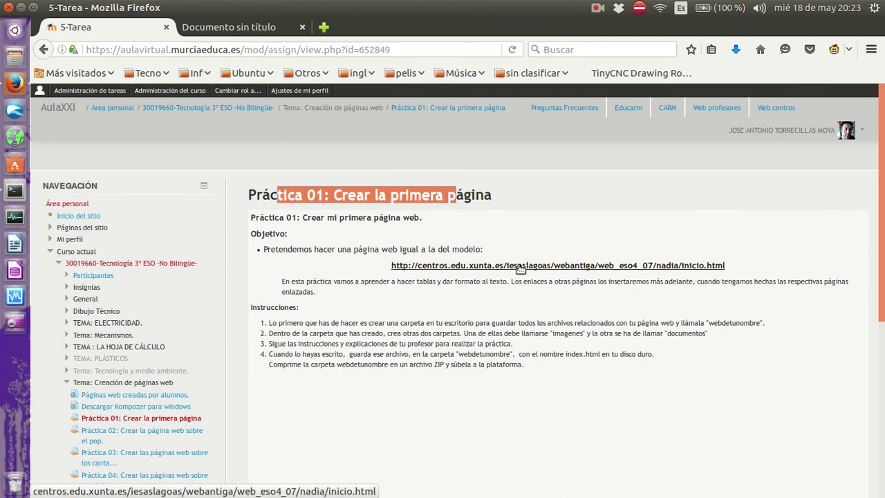
- Review the Práctica 01 assignment text and the model page "La música" that has to be reproduced
{"action": "left_click", "coordinate": [247, 28]}
{"action": "scroll", "coordinate": [233, 141], "scroll_direction": "down", "scroll_amount": 1}
{"action": "scroll", "coordinate": [241, 135], "scroll_direction": "up", "scroll_amount": 1}
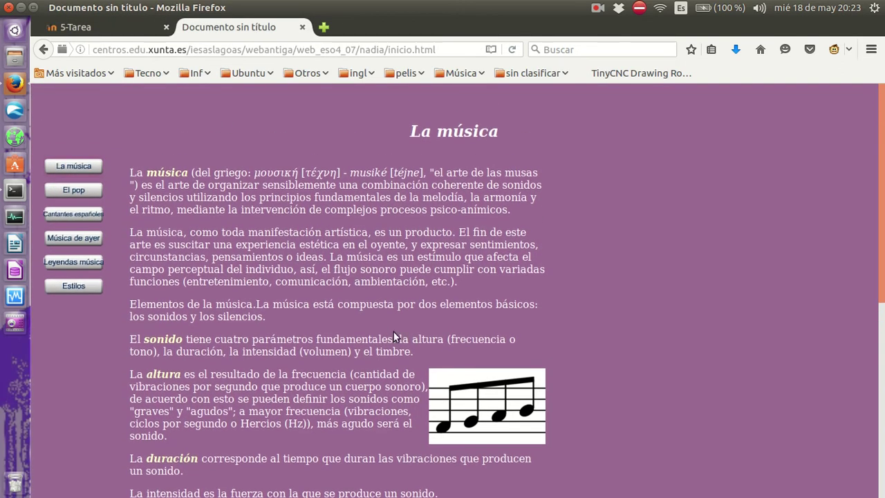
{"action": "key", "text": "ctrl+Tab"}
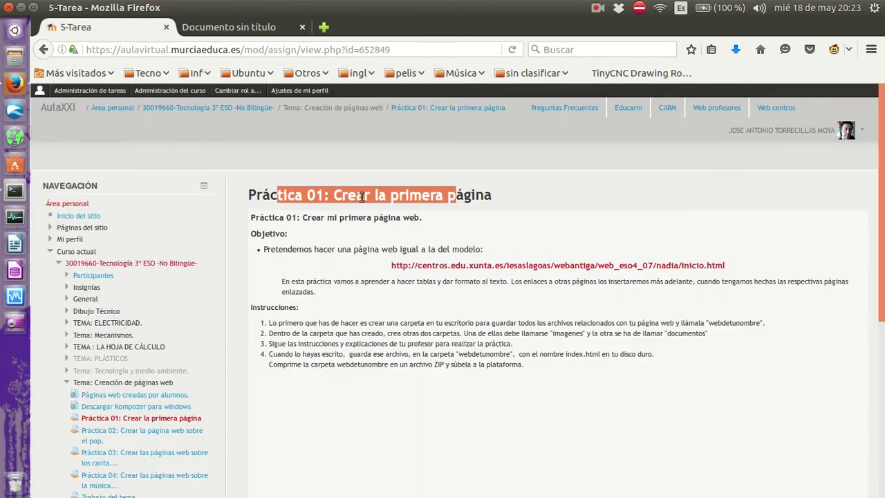
{"action": "left_click", "coordinate": [394, 280]}
{"action": "left_click_drag", "start_coordinate": [410, 281], "coordinate": [502, 280]}
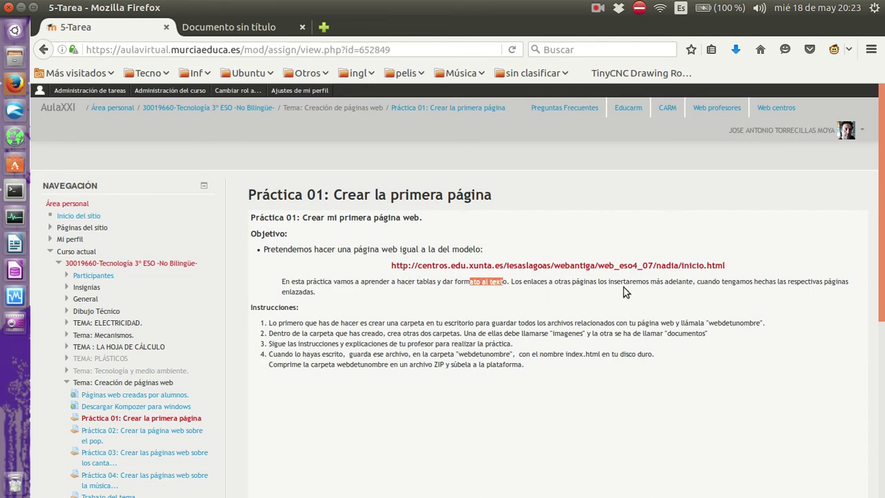
{"action": "left_click", "coordinate": [232, 27]}
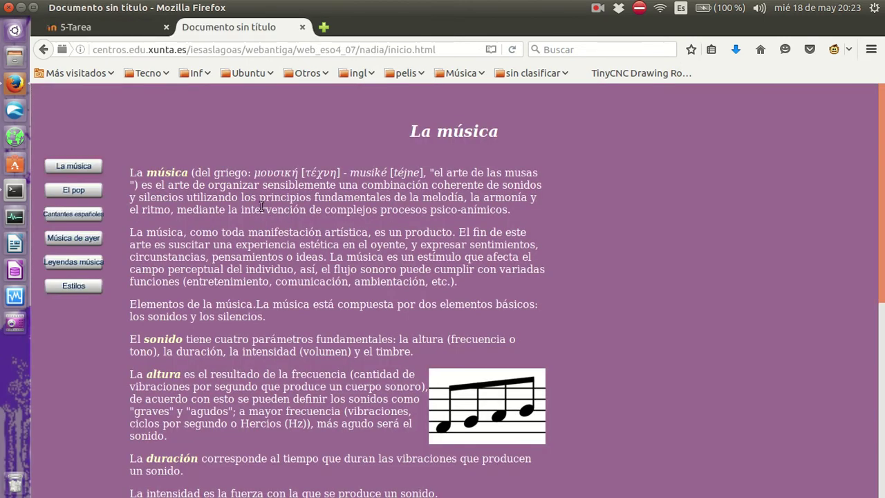
- Open the Escritorio folder in the file manager and delete webtorrecillas.zip, keeping the webtorrecillas folder
{"action": "left_click", "coordinate": [14, 60]}
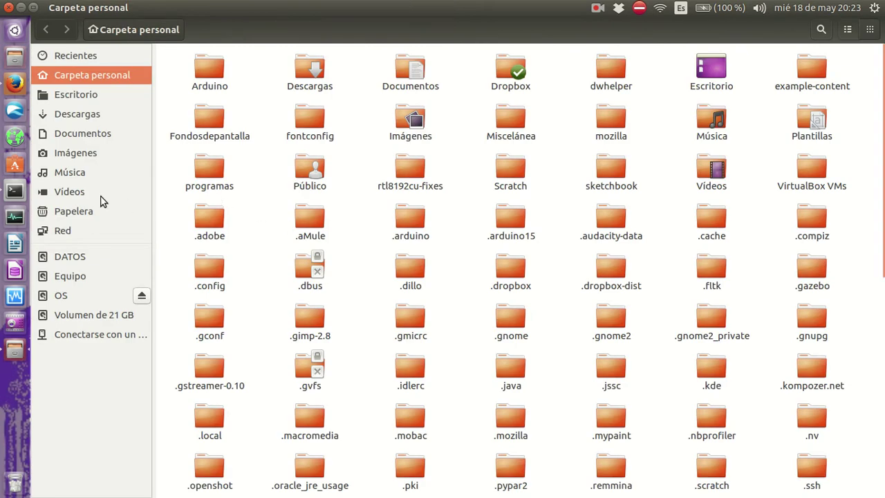
{"action": "left_click", "coordinate": [69, 97]}
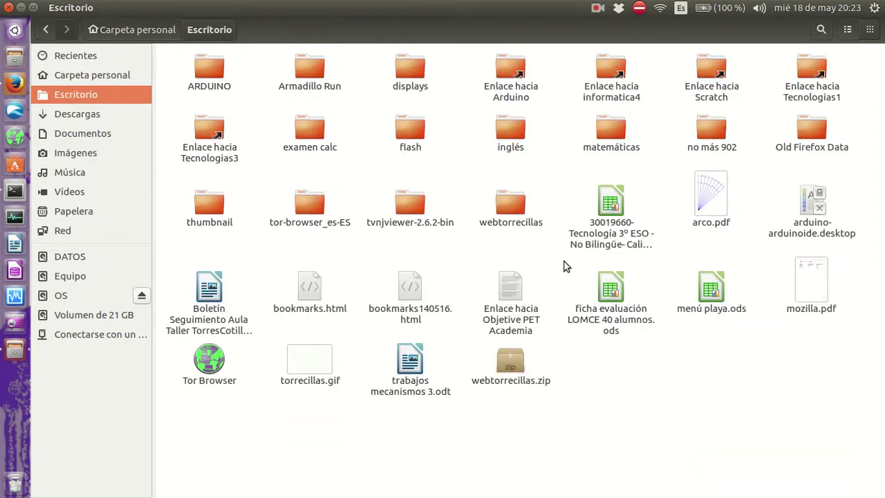
{"action": "left_click_drag", "start_coordinate": [489, 171], "coordinate": [549, 253]}
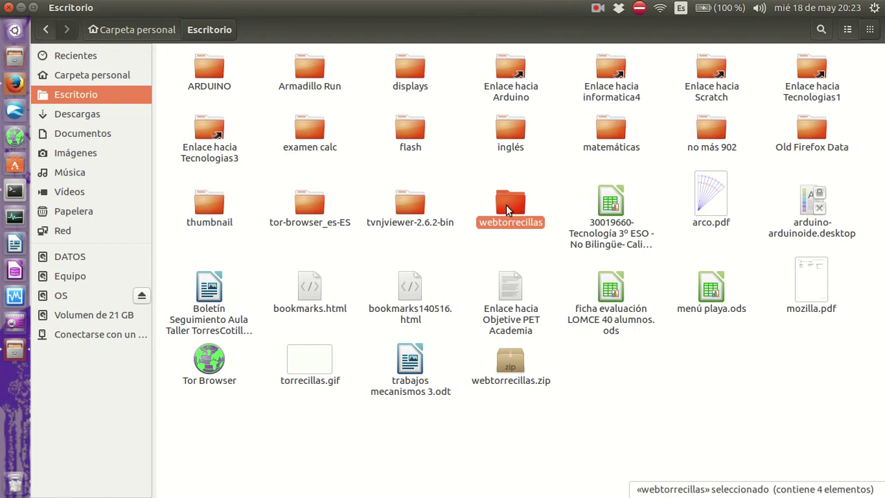
{"action": "left_click_drag", "start_coordinate": [498, 204], "coordinate": [515, 364]}
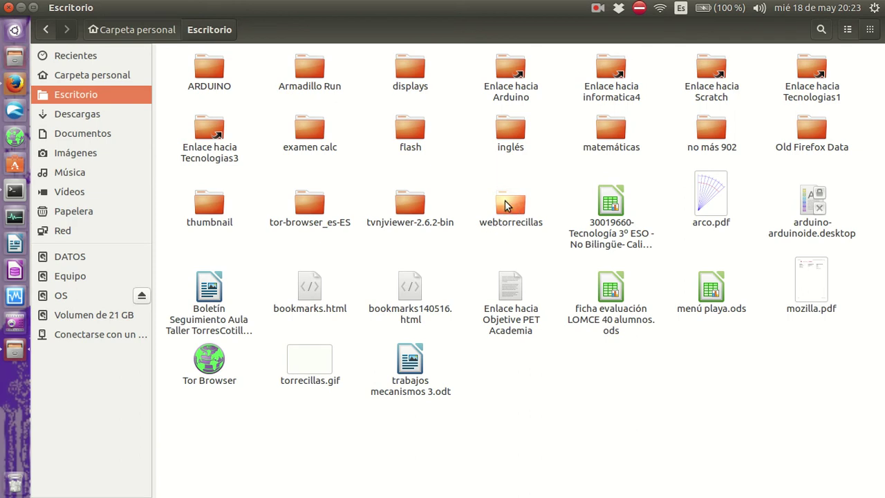
- Delete inicio.html and La música.html from the webtorrecillas folder, leaving only its two subfolders
{"action": "double_click", "coordinate": [508, 200]}
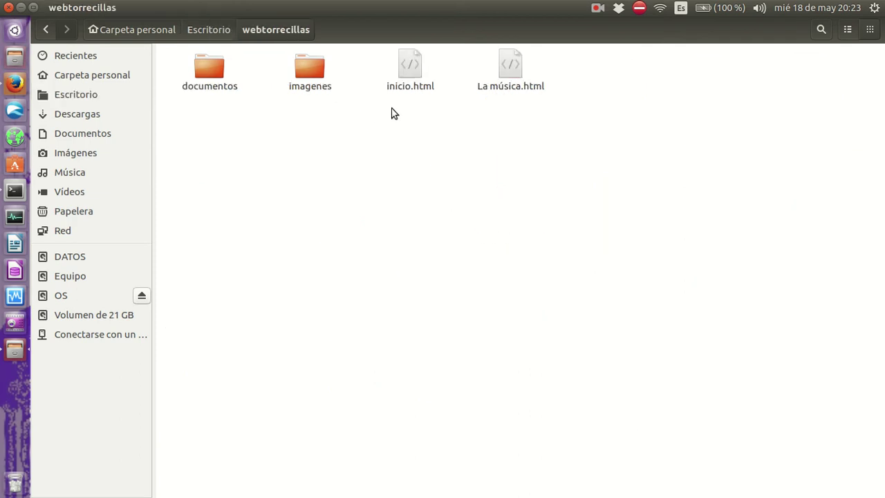
{"action": "left_click_drag", "start_coordinate": [378, 50], "coordinate": [563, 123]}
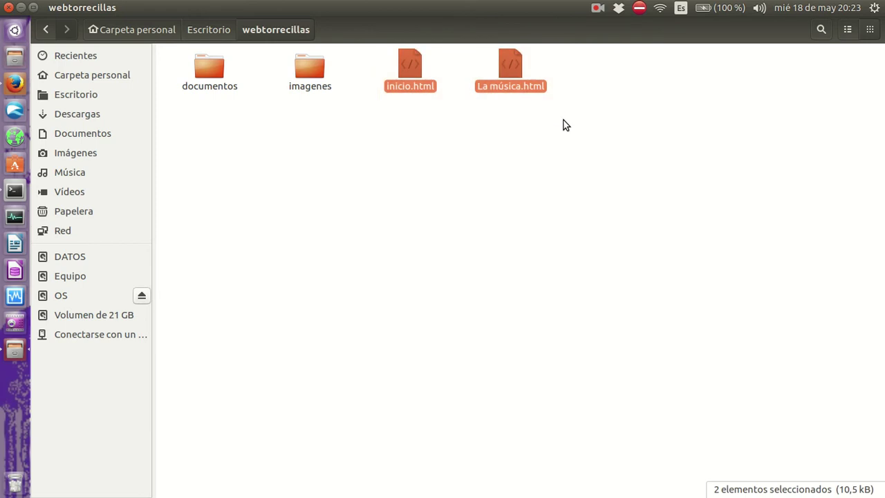
{"action": "key", "text": "Delete"}
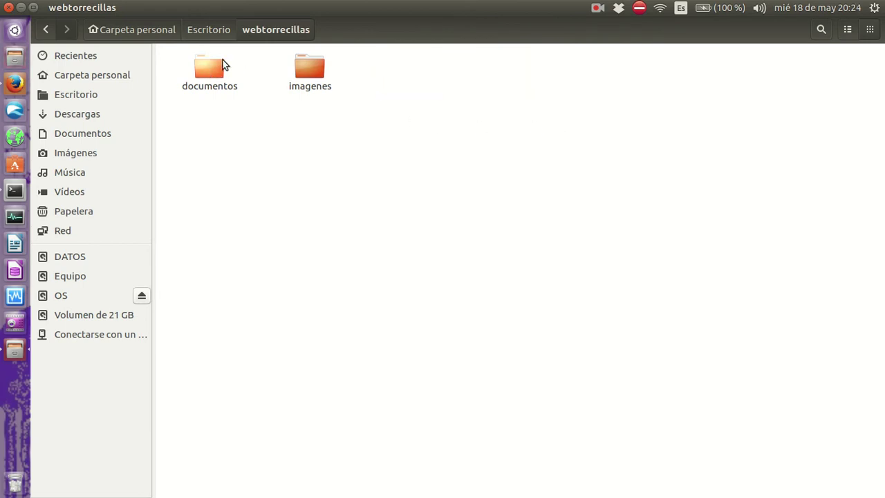
- Examine the two subfolders of webtorrecillas and the image files stored in imagenes
{"action": "left_click_drag", "start_coordinate": [188, 49], "coordinate": [260, 129]}
{"action": "left_click_drag", "start_coordinate": [266, 50], "coordinate": [372, 123]}
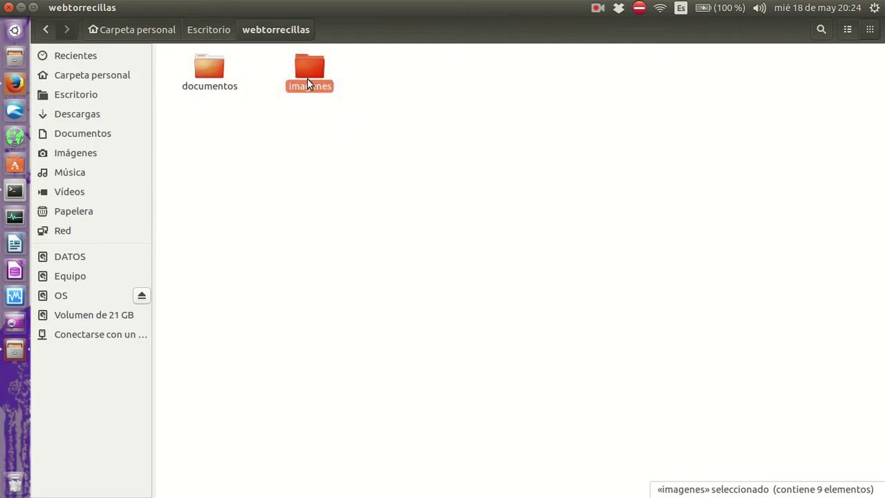
{"action": "left_click", "coordinate": [321, 117]}
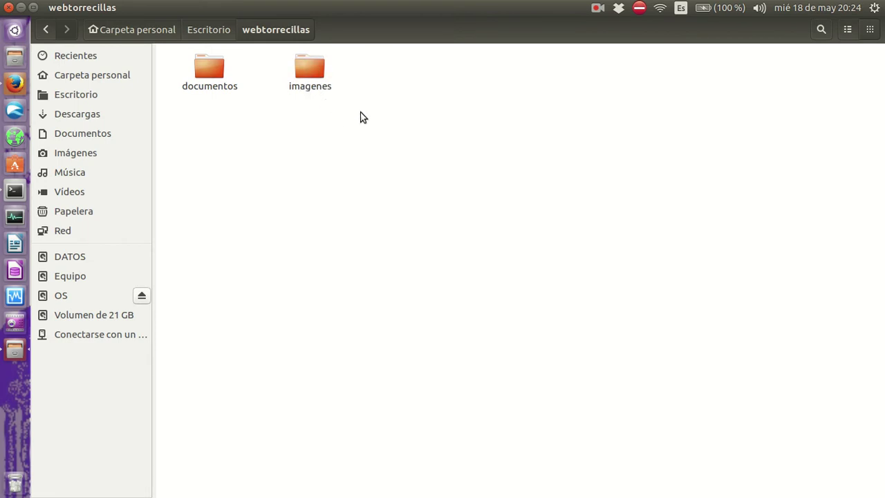
{"action": "double_click", "coordinate": [312, 67]}
{"action": "left_click_drag", "start_coordinate": [169, 56], "coordinate": [844, 203]}
{"action": "left_click", "coordinate": [526, 174]}
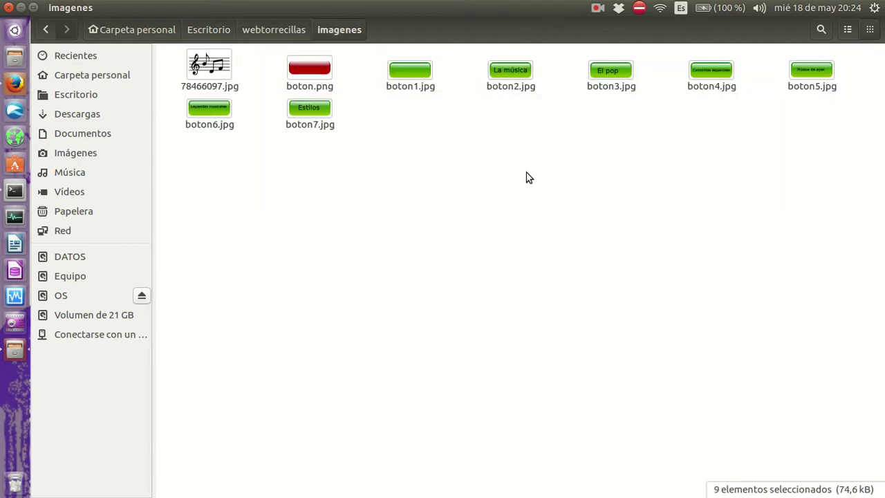
{"action": "left_click_drag", "start_coordinate": [173, 61], "coordinate": [838, 190]}
{"action": "left_click", "coordinate": [558, 224]}
{"action": "left_click_drag", "start_coordinate": [169, 63], "coordinate": [834, 172]}
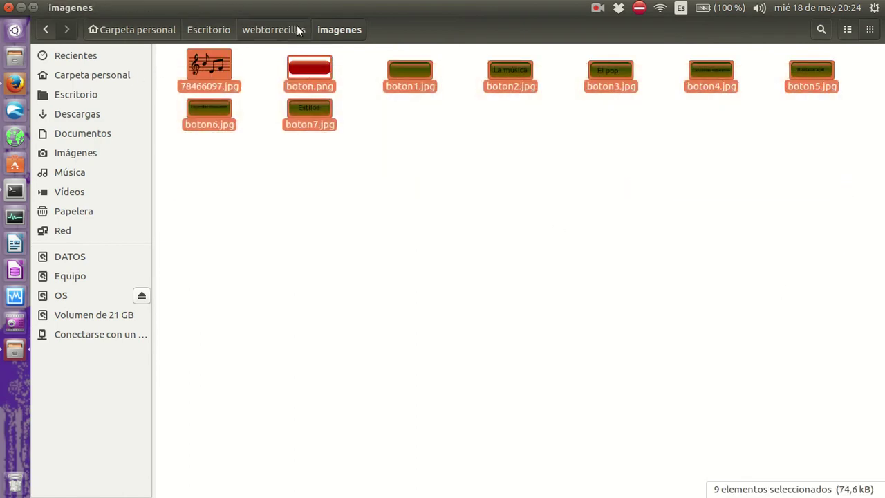
- Check the contents of the documentos subfolder and its place within Escritorio, and return to the webtorrecillas folder
{"action": "left_click", "coordinate": [299, 30]}
{"action": "double_click", "coordinate": [201, 66]}
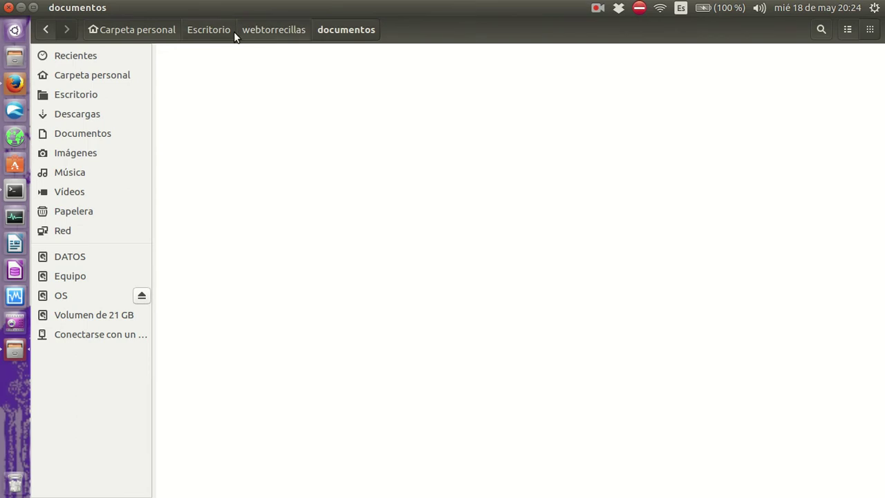
{"action": "left_click", "coordinate": [212, 31]}
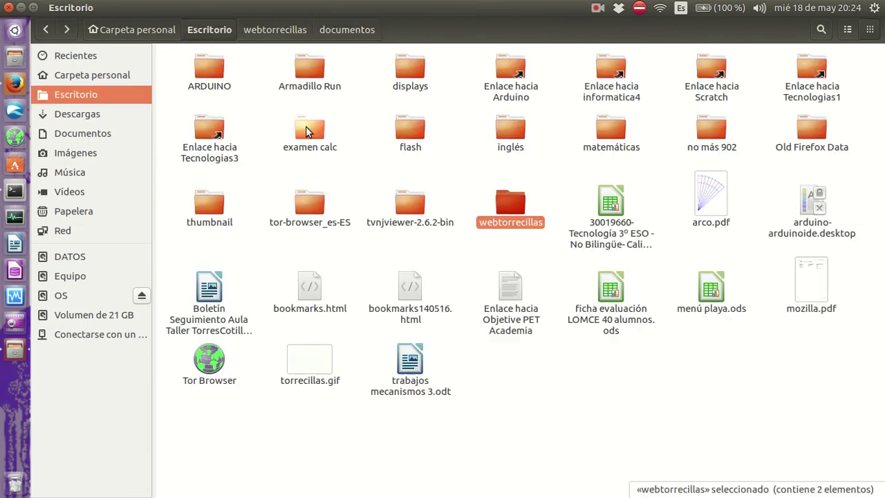
{"action": "left_click", "coordinate": [299, 41]}
{"action": "left_click_drag", "start_coordinate": [308, 166], "coordinate": [389, 419]}
{"action": "left_click_drag", "start_coordinate": [215, 142], "coordinate": [753, 363]}
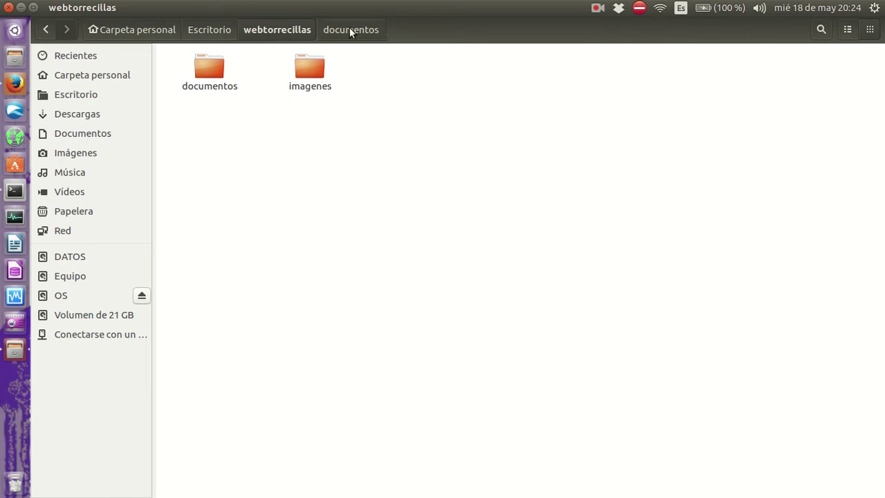
{"action": "left_click", "coordinate": [330, 31]}
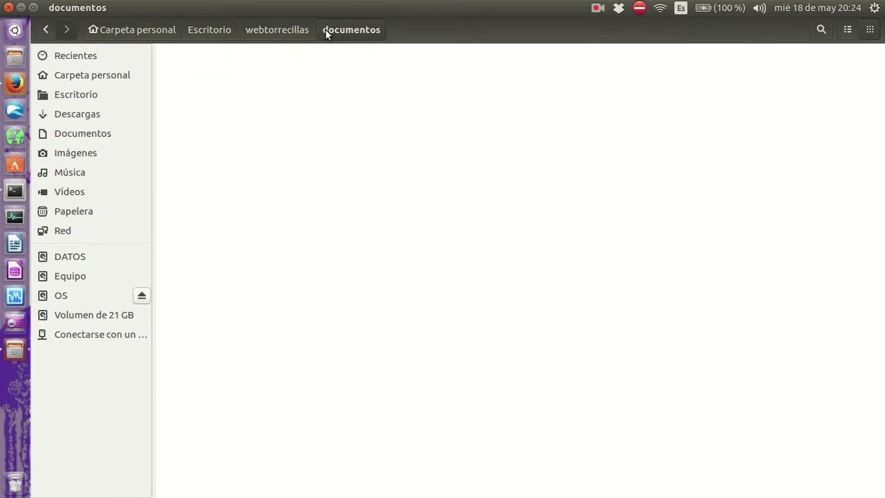
{"action": "left_click", "coordinate": [303, 29]}
{"action": "left_click", "coordinate": [351, 144]}
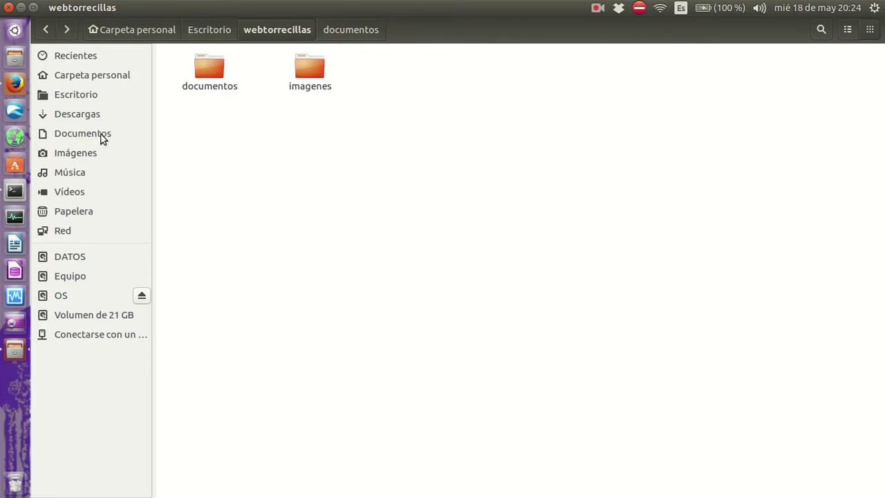
- Switch back to Firefox and examine the text, image and section layout of the model page "La música" down to its end
{"action": "left_click", "coordinate": [17, 84]}
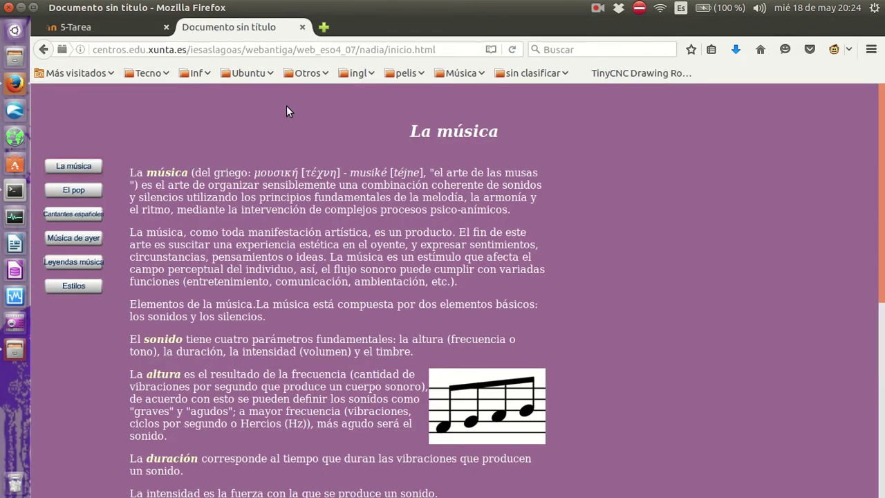
{"action": "left_click_drag", "start_coordinate": [83, 108], "coordinate": [335, 493]}
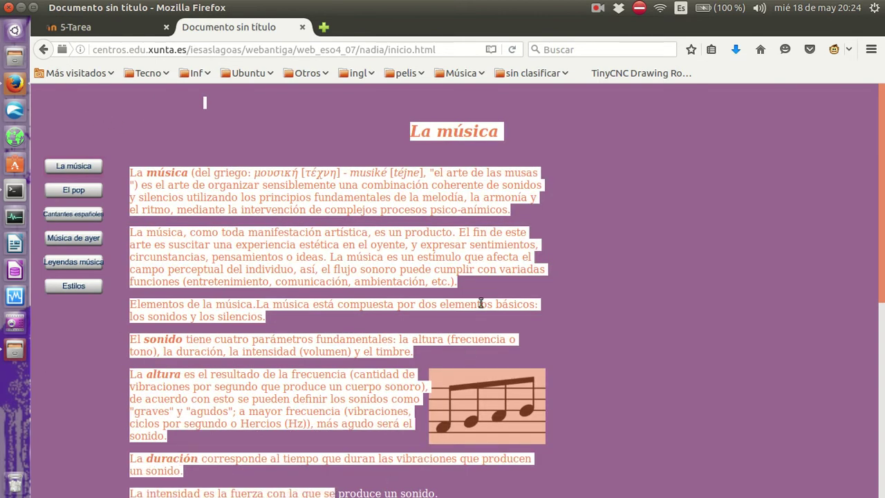
{"action": "scroll", "coordinate": [467, 349], "scroll_direction": "down", "scroll_amount": 8}
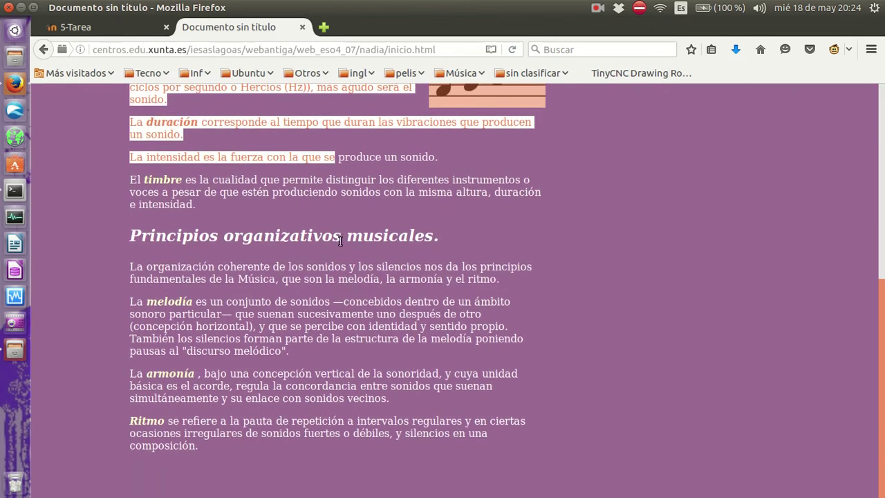
{"action": "left_click", "coordinate": [333, 427]}
{"action": "scroll", "coordinate": [345, 387], "scroll_direction": "up", "scroll_amount": 8}
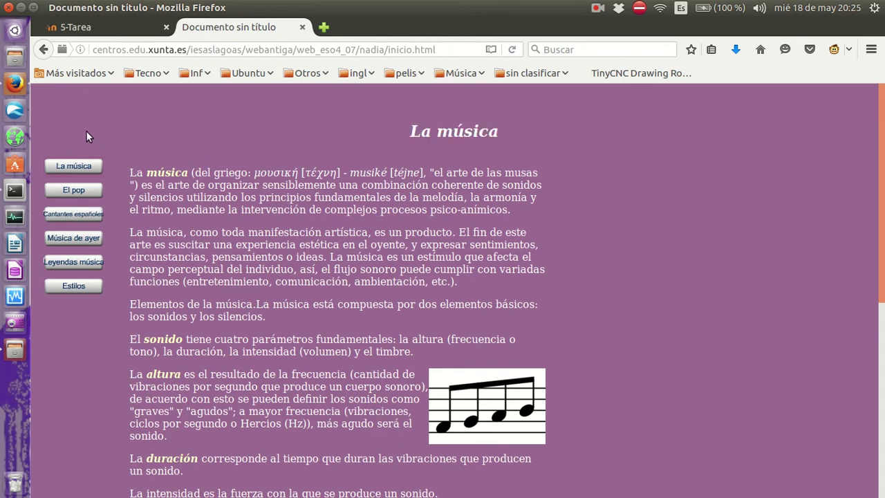
- Follow the model site's navigation buttons through pages such as Estilos, Música de ayer and El pop to check how they are linked
{"action": "left_click", "coordinate": [77, 238]}
{"action": "left_click", "coordinate": [80, 262]}
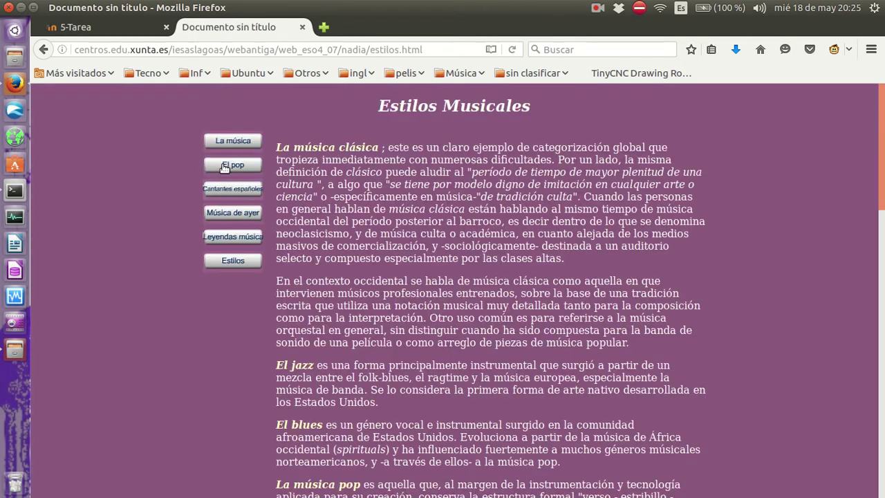
{"action": "left_click", "coordinate": [225, 169]}
{"action": "left_click", "coordinate": [75, 142]}
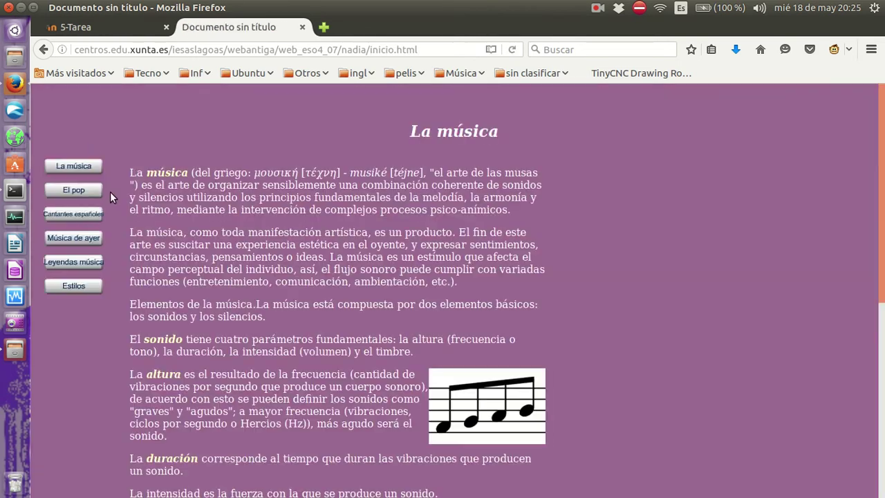
{"action": "left_click", "coordinate": [77, 237]}
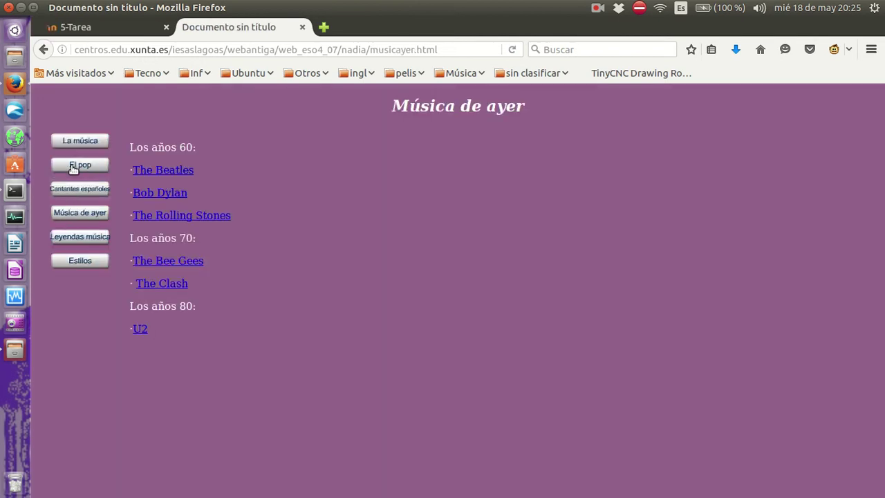
{"action": "left_click", "coordinate": [73, 166]}
{"action": "left_click", "coordinate": [81, 141]}
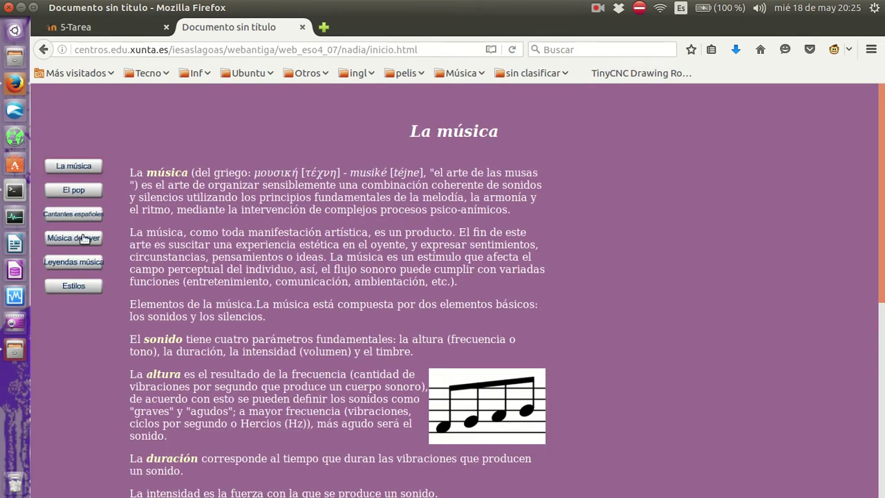
{"action": "left_click", "coordinate": [78, 237]}
{"action": "left_click", "coordinate": [84, 260]}
{"action": "left_click", "coordinate": [220, 168]}
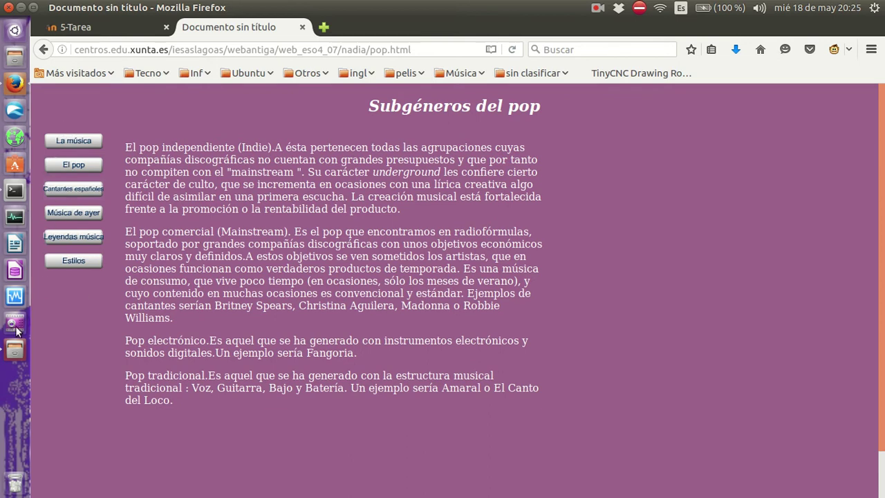
- Search Google Images for "botones web" in a new tab and browse the results for a blank button
{"action": "double_click", "coordinate": [344, 27]}
{"action": "left_click", "coordinate": [418, 121]}
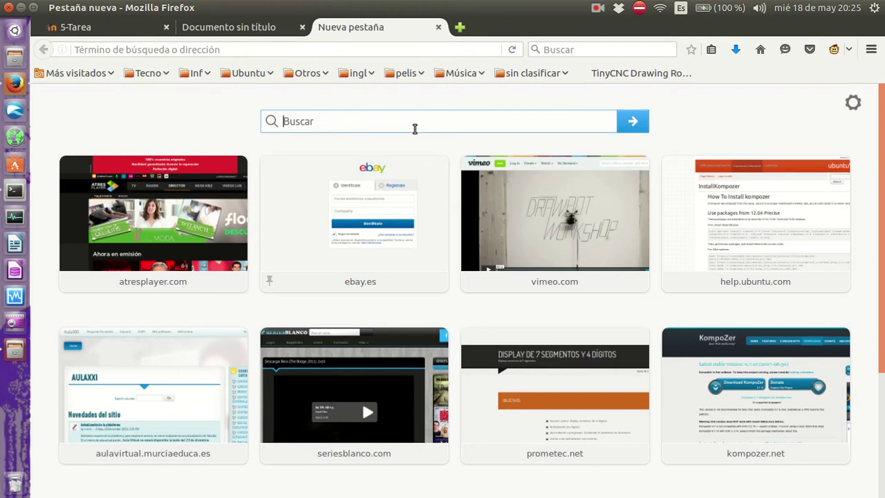
{"action": "type", "text": "botones "}
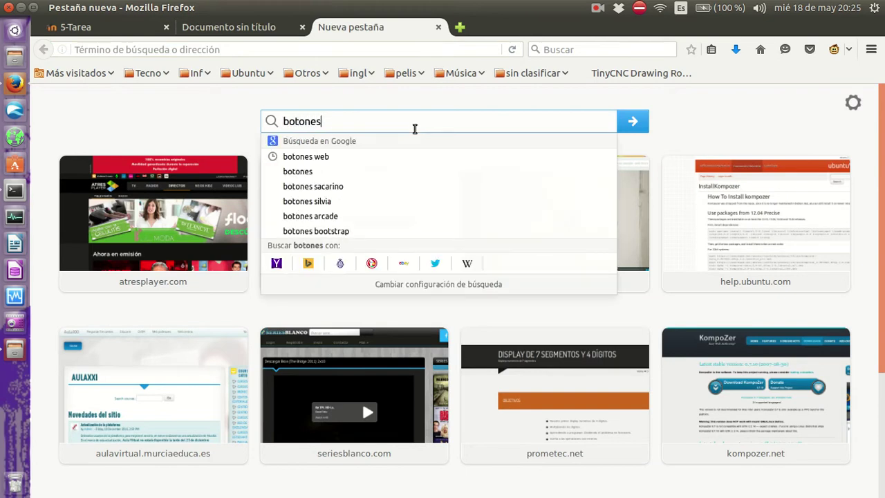
{"action": "type", "text": "web"}
{"action": "key", "text": "Return"}
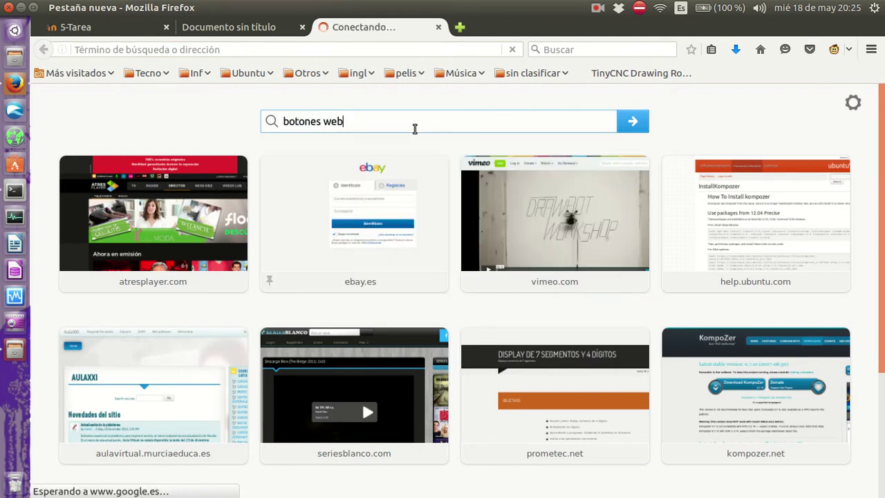
{"action": "left_click", "coordinate": [176, 202]}
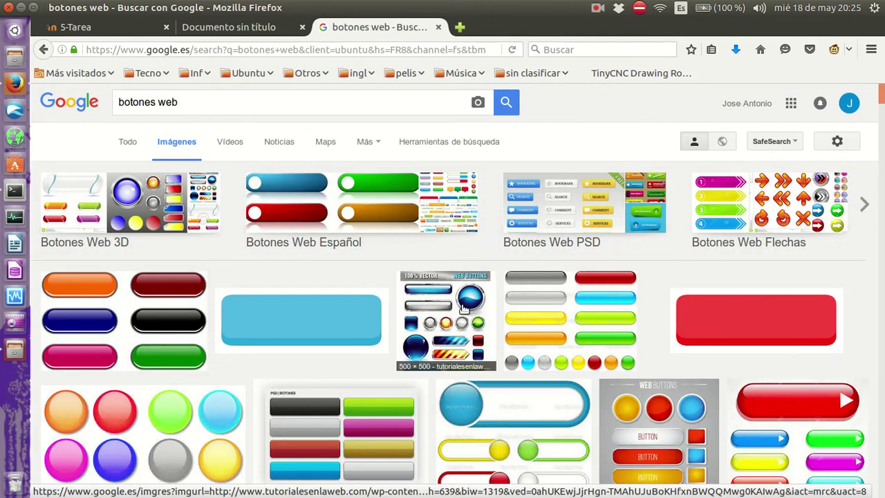
{"action": "scroll", "coordinate": [406, 265], "scroll_direction": "down", "scroll_amount": 6}
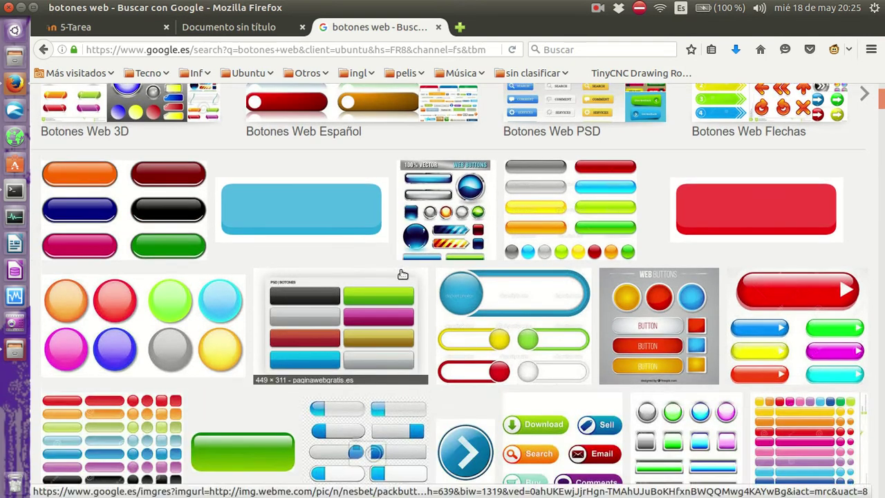
{"action": "scroll", "coordinate": [309, 290], "scroll_direction": "down", "scroll_amount": 2}
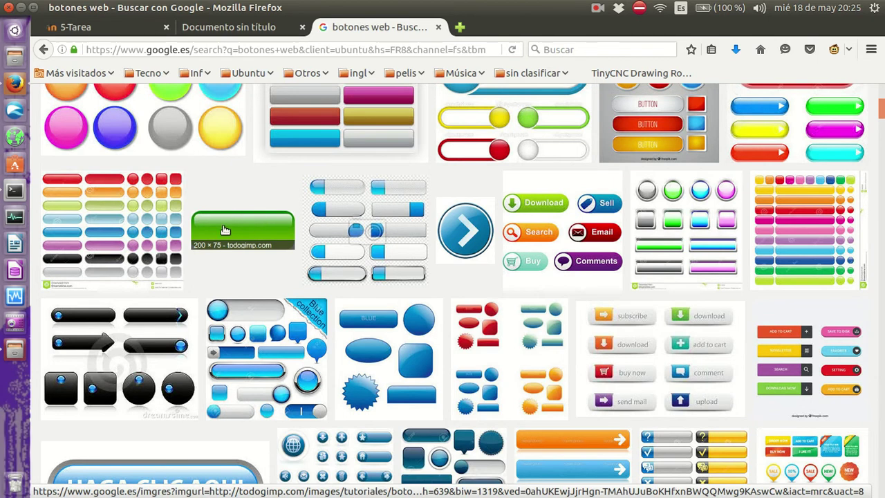
- Save the blank green 200 × 75 button from todogimp.com as boton_web.jpg in webtorrecillas/imagenes
{"action": "left_click", "coordinate": [244, 235]}
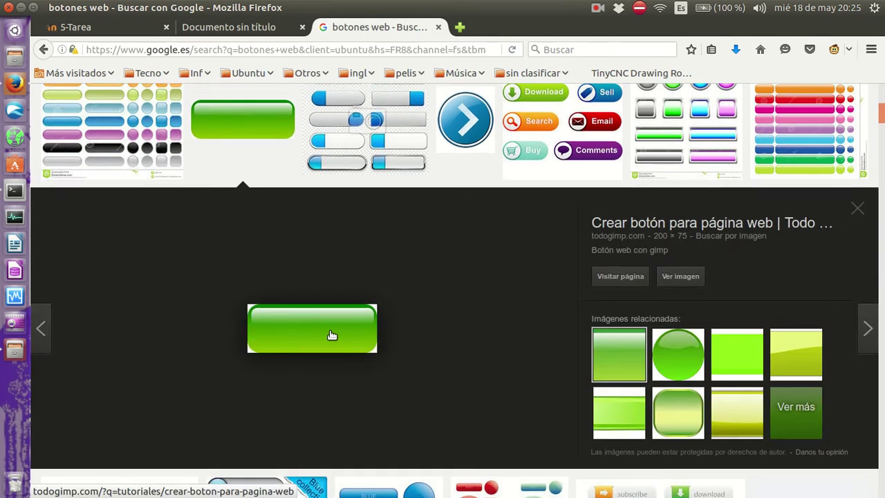
{"action": "right_click", "coordinate": [311, 321]}
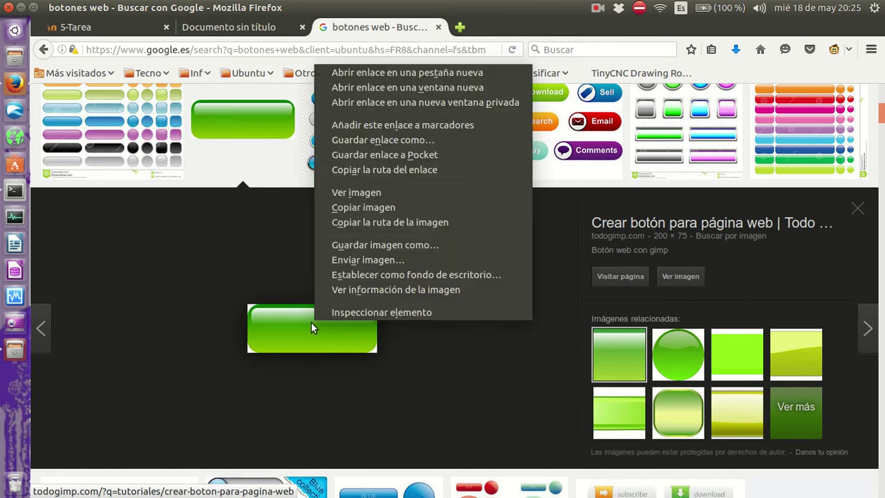
{"action": "left_click", "coordinate": [414, 244]}
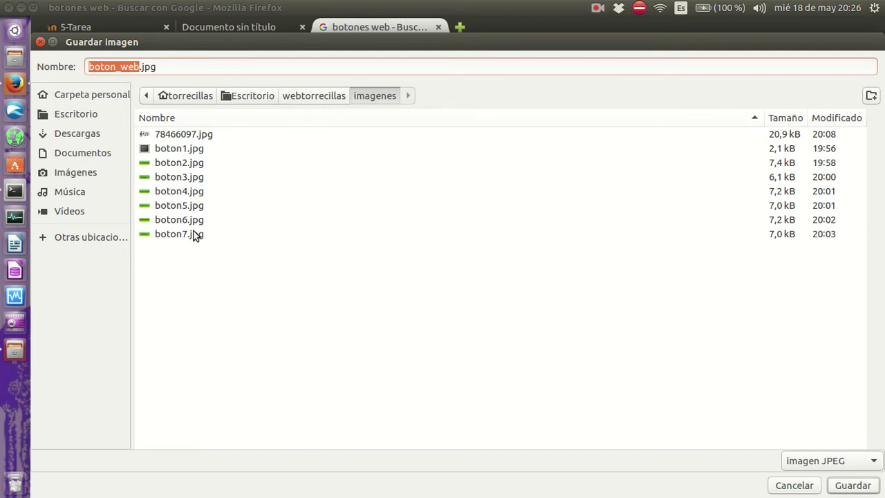
{"action": "left_click", "coordinate": [854, 486]}
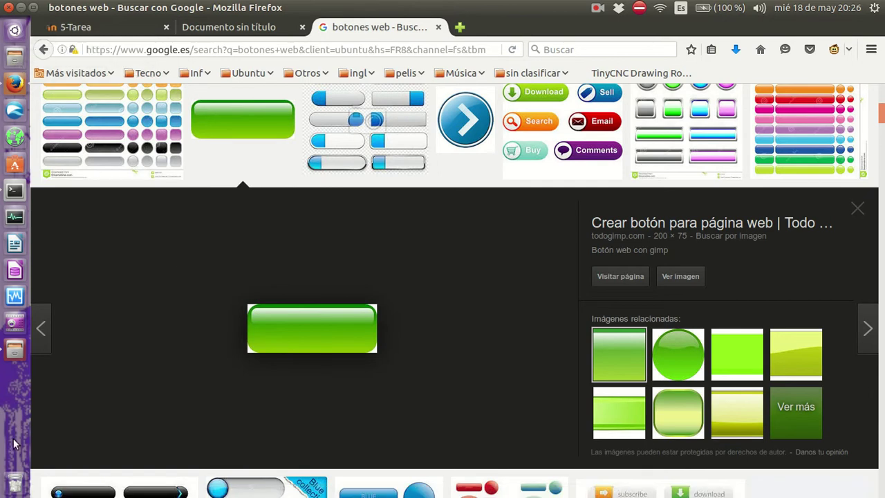
- Switch to the file manager and check the imagenes subfolder of webtorrecillas for the saved boton_web.jpg
{"action": "left_click", "coordinate": [15, 349]}
{"action": "left_click", "coordinate": [309, 62]}
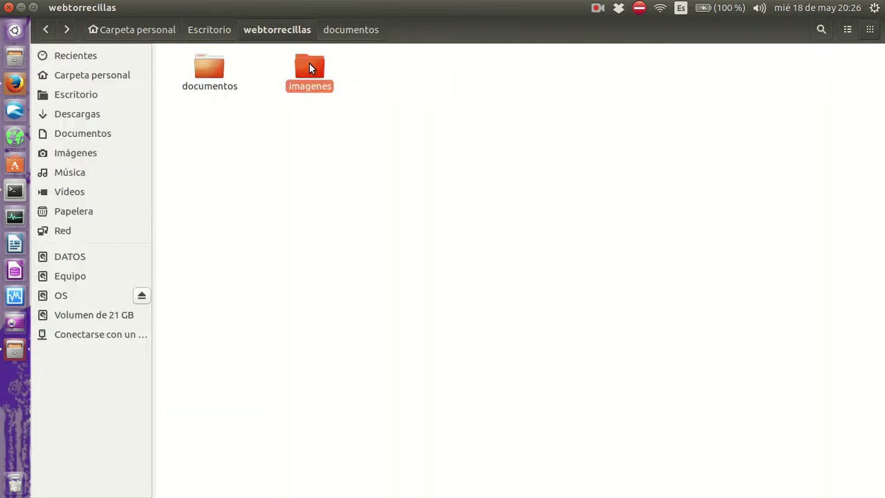
{"action": "double_click", "coordinate": [309, 63]}
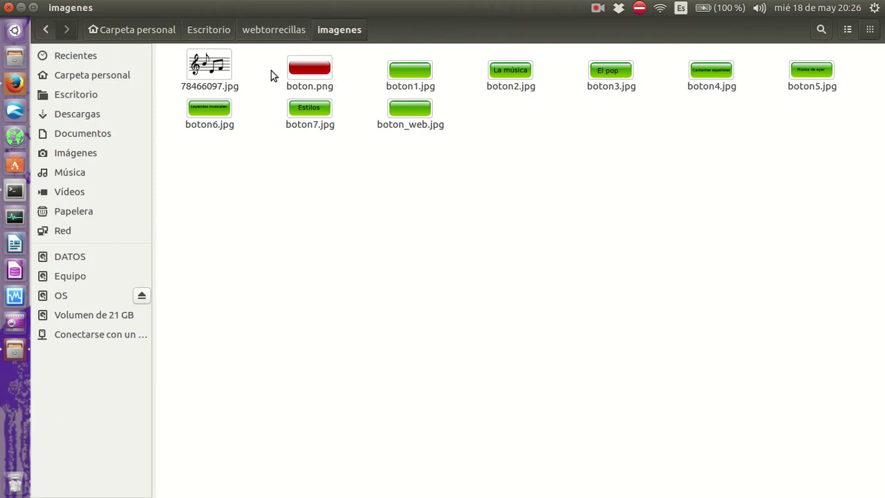
{"action": "left_click", "coordinate": [413, 109]}
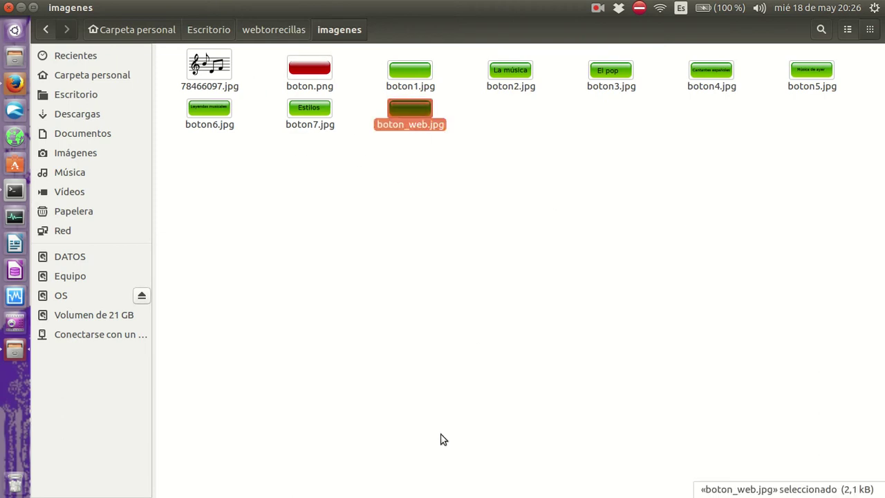
{"action": "left_click", "coordinate": [549, 274]}
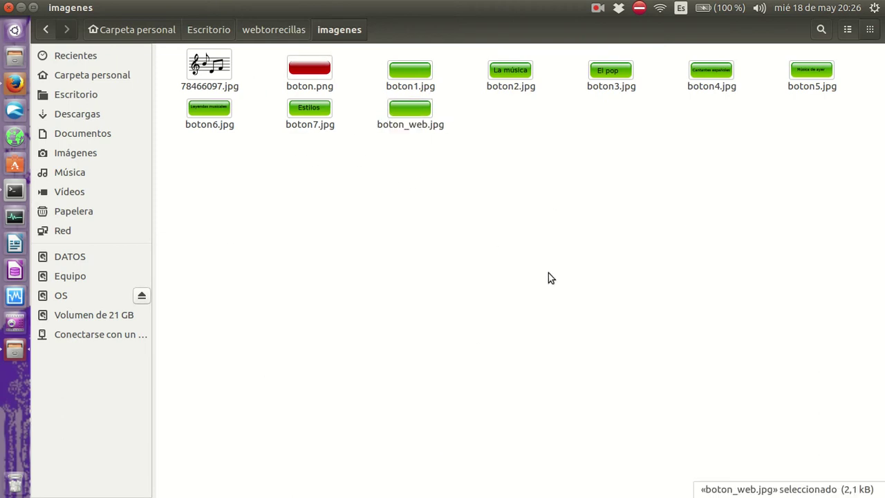
{"action": "left_click", "coordinate": [413, 109]}
- Switch back to Firefox and save the related yellow-green wave button as boton amarillo.png in the imagenes folder
{"action": "left_click", "coordinate": [15, 84]}
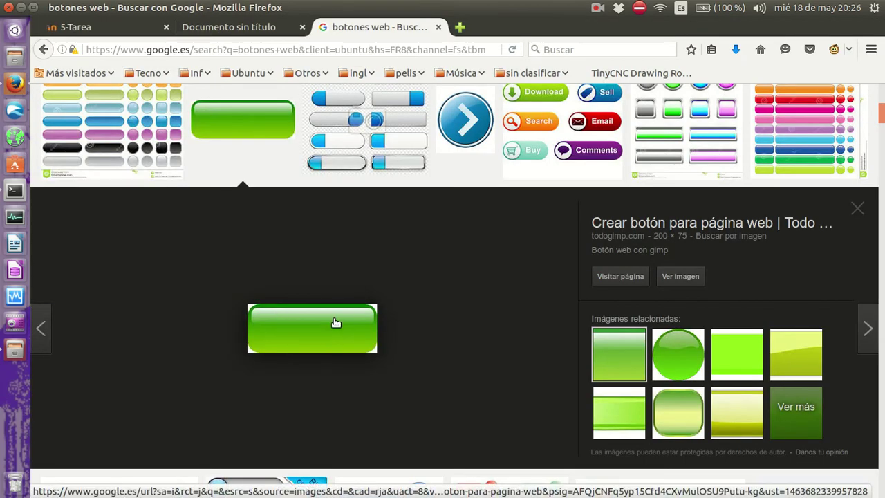
{"action": "left_click", "coordinate": [796, 355]}
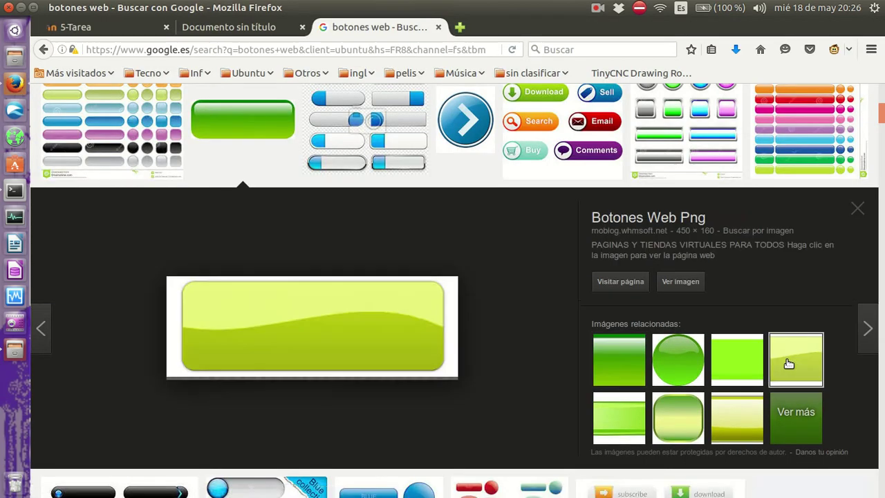
{"action": "right_click", "coordinate": [296, 322]}
{"action": "left_click", "coordinate": [340, 247]}
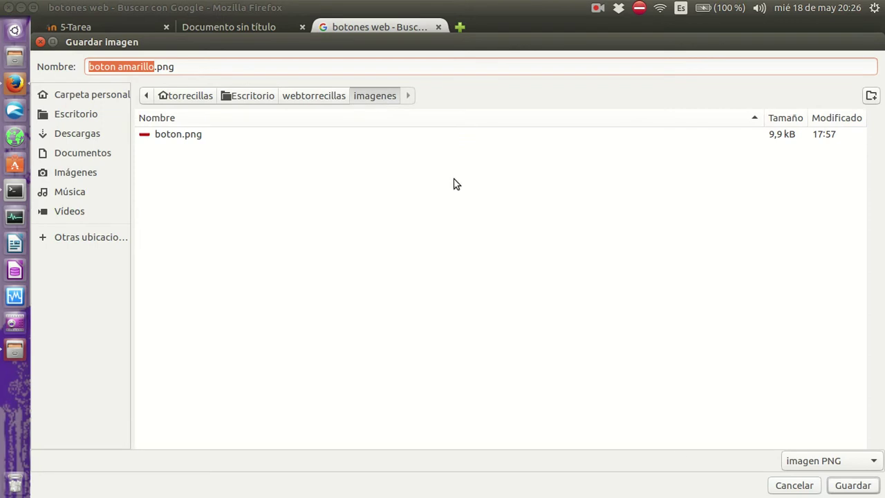
{"action": "left_click", "coordinate": [850, 486]}
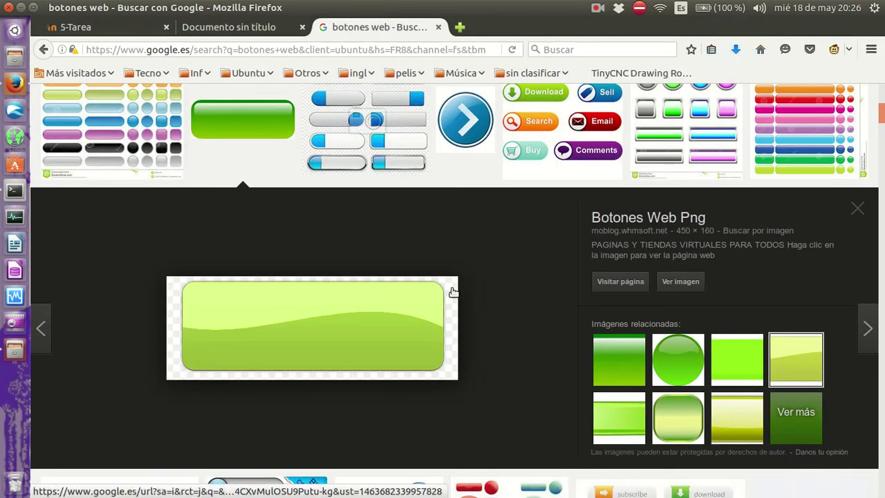
- Preview the blank red button among the image results and compare its related square, orange and glossy red variants
{"action": "scroll", "coordinate": [452, 291], "scroll_direction": "up", "scroll_amount": 3}
{"action": "scroll", "coordinate": [734, 270], "scroll_direction": "up", "scroll_amount": 4}
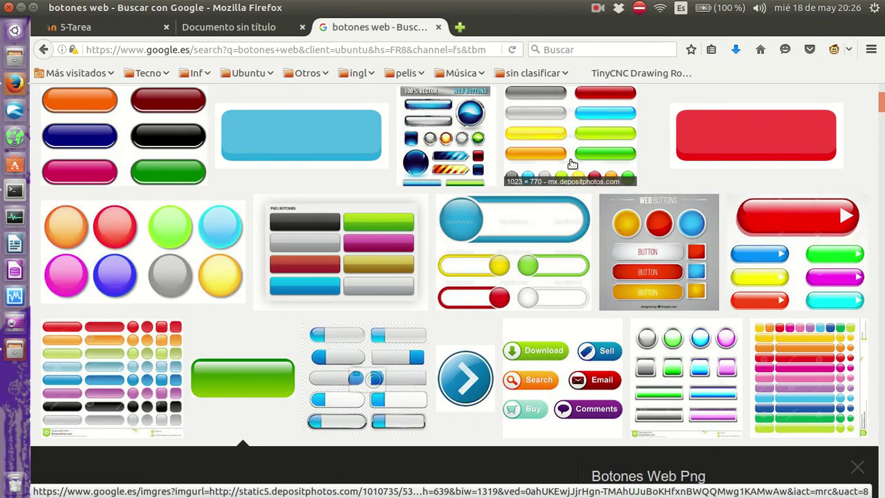
{"action": "scroll", "coordinate": [567, 247], "scroll_direction": "down", "scroll_amount": 3}
{"action": "scroll", "coordinate": [760, 152], "scroll_direction": "up", "scroll_amount": 3}
{"action": "left_click", "coordinate": [787, 143]}
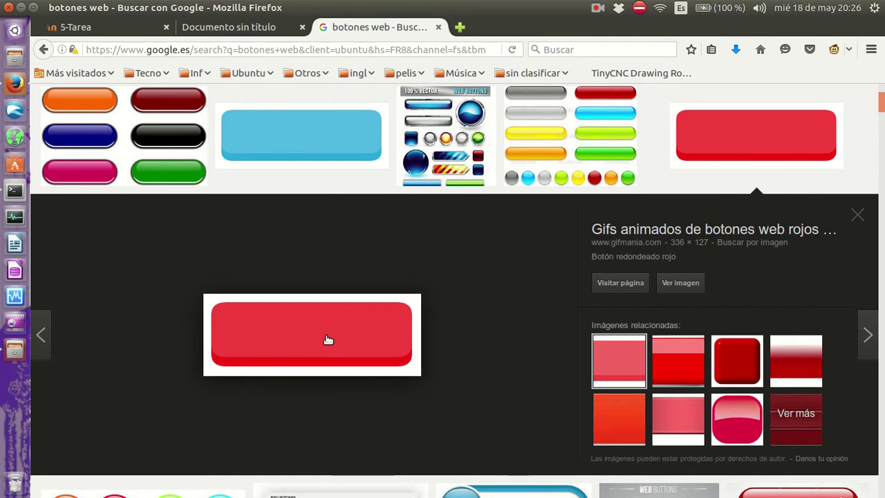
{"action": "left_click", "coordinate": [747, 365]}
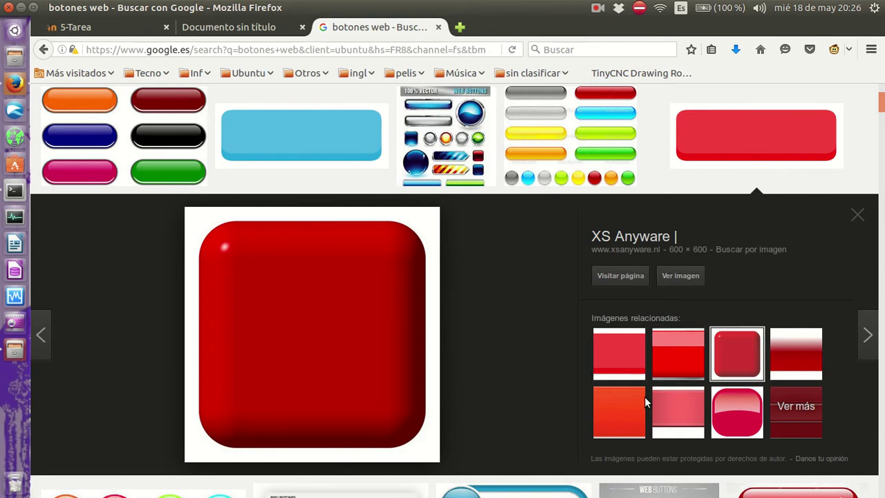
{"action": "left_click", "coordinate": [615, 413]}
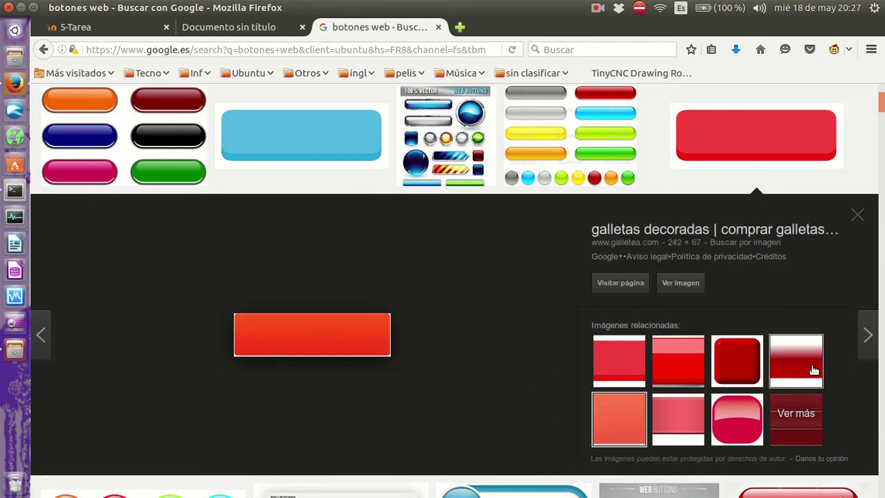
{"action": "left_click", "coordinate": [806, 366]}
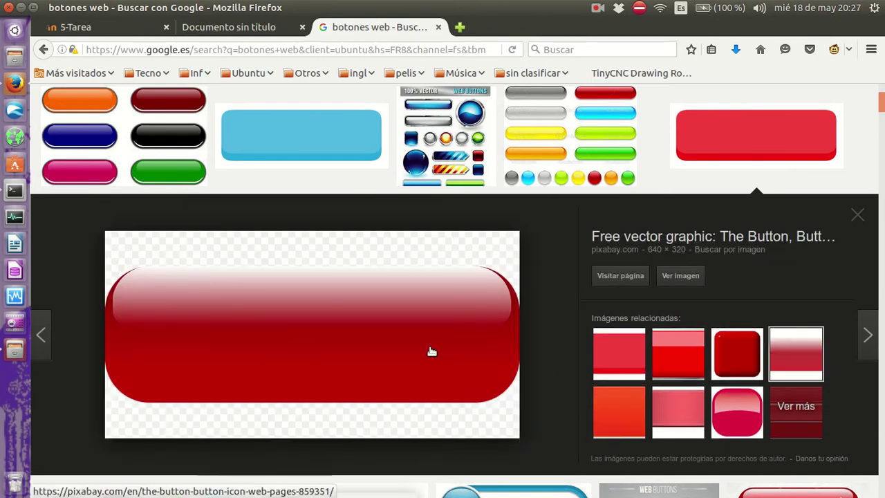
- Browse further through the button image results and preview the set of multicoloured glossy rectangular buttons
{"action": "scroll", "coordinate": [524, 365], "scroll_direction": "down", "scroll_amount": 3}
{"action": "scroll", "coordinate": [524, 365], "scroll_direction": "down", "scroll_amount": 10}
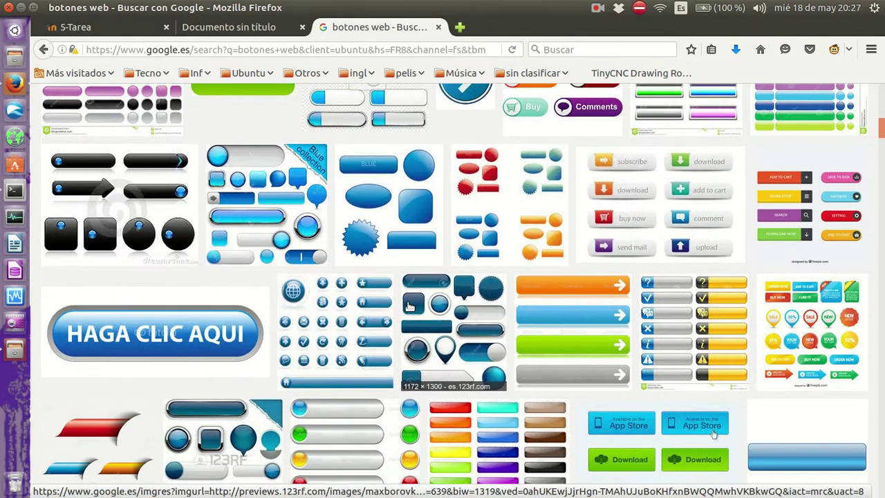
{"action": "scroll", "coordinate": [195, 296], "scroll_direction": "down", "scroll_amount": 2}
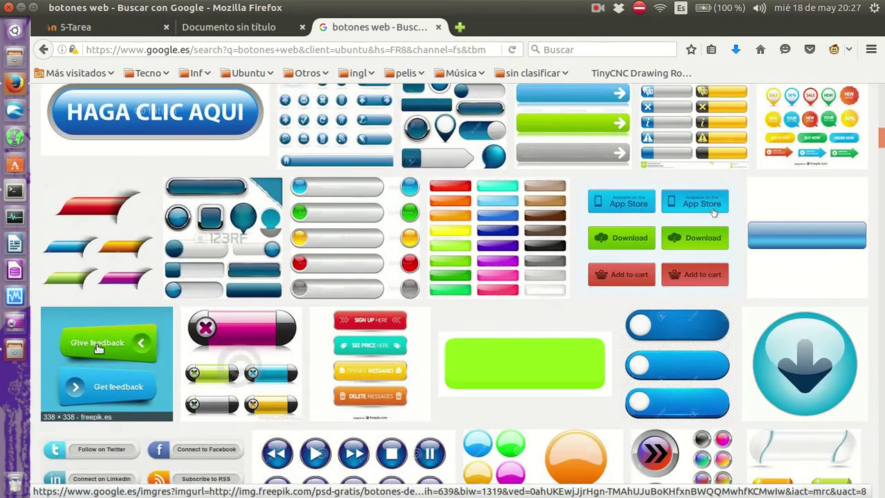
{"action": "scroll", "coordinate": [567, 332], "scroll_direction": "down", "scroll_amount": 1}
{"action": "scroll", "coordinate": [546, 300], "scroll_direction": "down", "scroll_amount": 4}
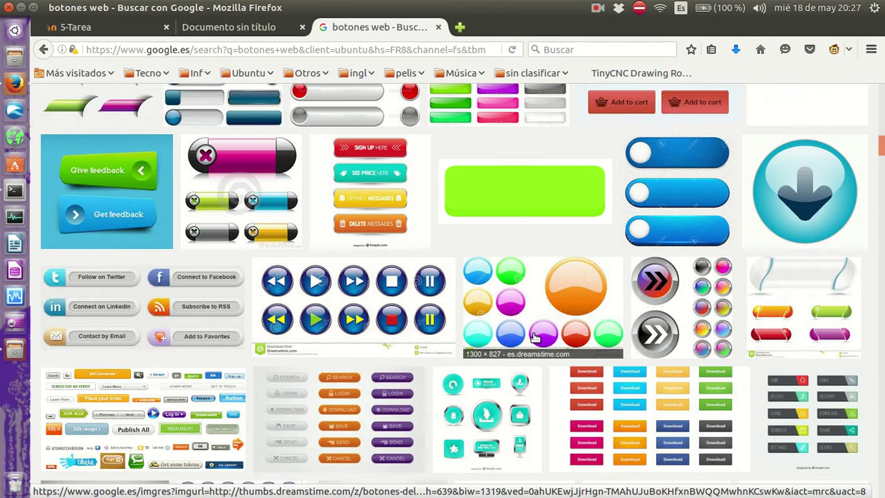
{"action": "scroll", "coordinate": [486, 357], "scroll_direction": "down", "scroll_amount": 2}
{"action": "left_click", "coordinate": [434, 420]}
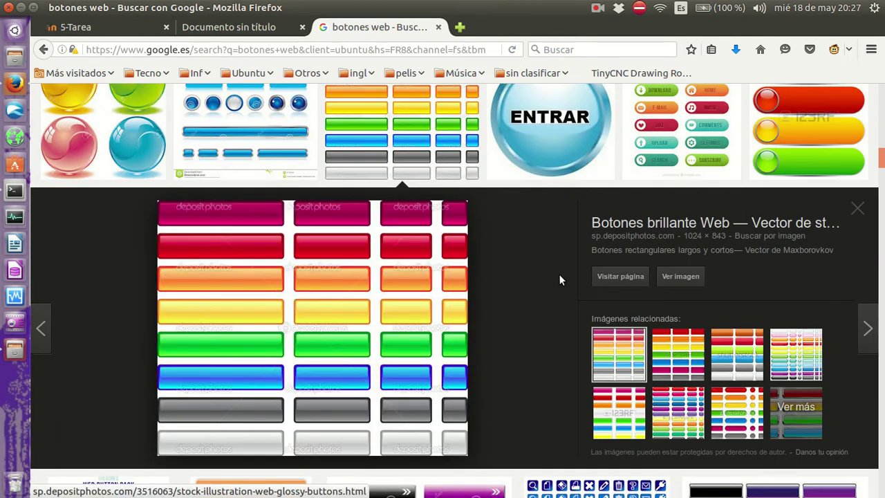
{"action": "scroll", "coordinate": [556, 314], "scroll_direction": "up", "scroll_amount": 3}
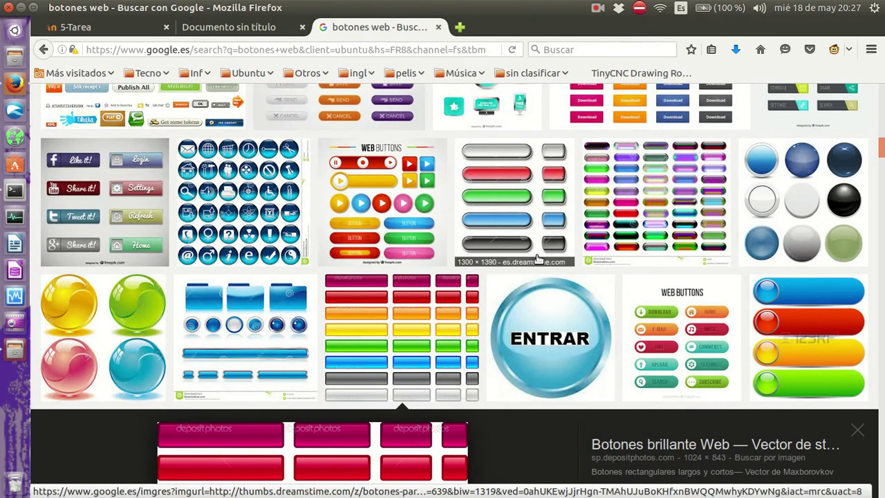
{"action": "scroll", "coordinate": [548, 317], "scroll_direction": "down", "scroll_amount": 10}
{"action": "scroll", "coordinate": [518, 284], "scroll_direction": "down", "scroll_amount": 5}
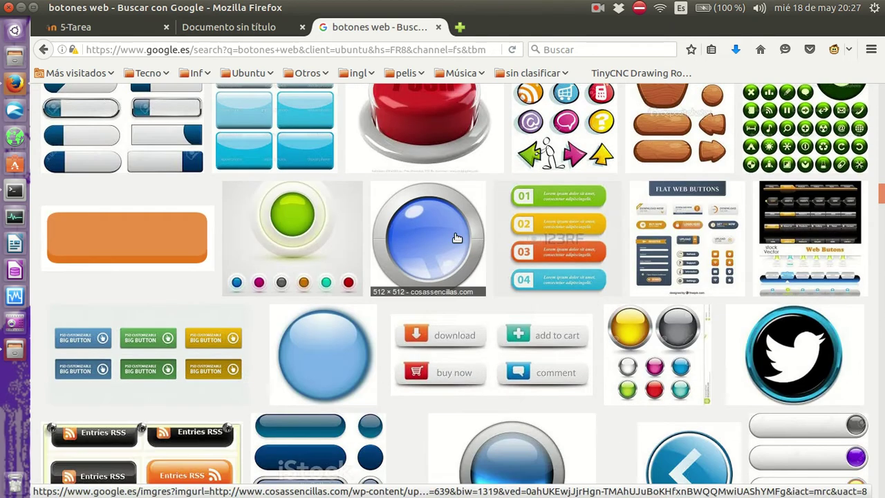
- Preview round blue buttons in the results: the metal-rimmed one, the plain glossy one and the left-arrow one
{"action": "left_click", "coordinate": [454, 239]}
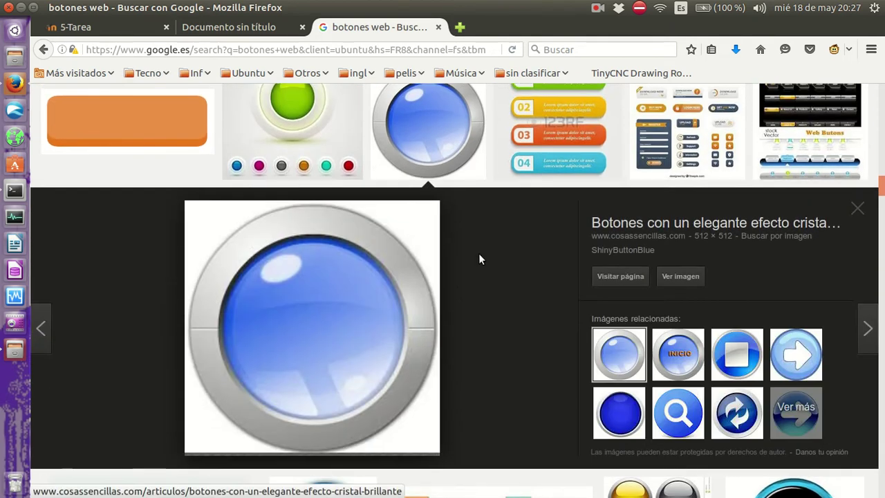
{"action": "scroll", "coordinate": [452, 259], "scroll_direction": "down", "scroll_amount": 4}
{"action": "scroll", "coordinate": [455, 267], "scroll_direction": "down", "scroll_amount": 3}
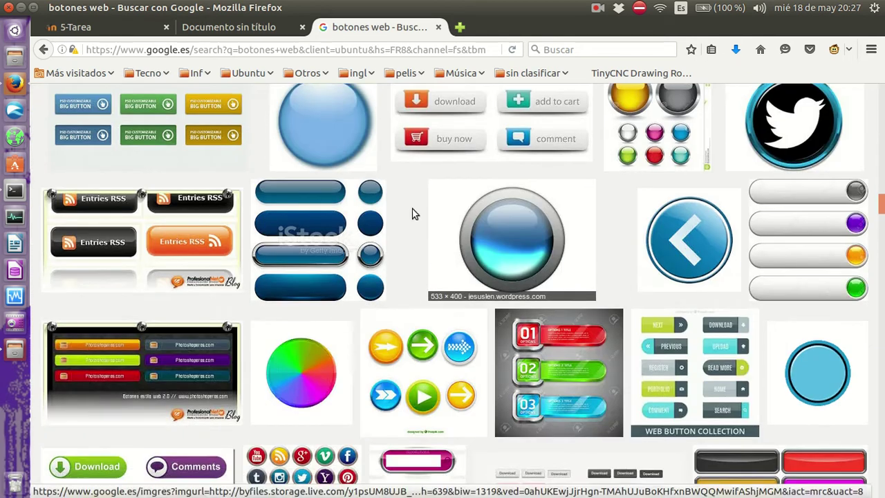
{"action": "left_click", "coordinate": [308, 119]}
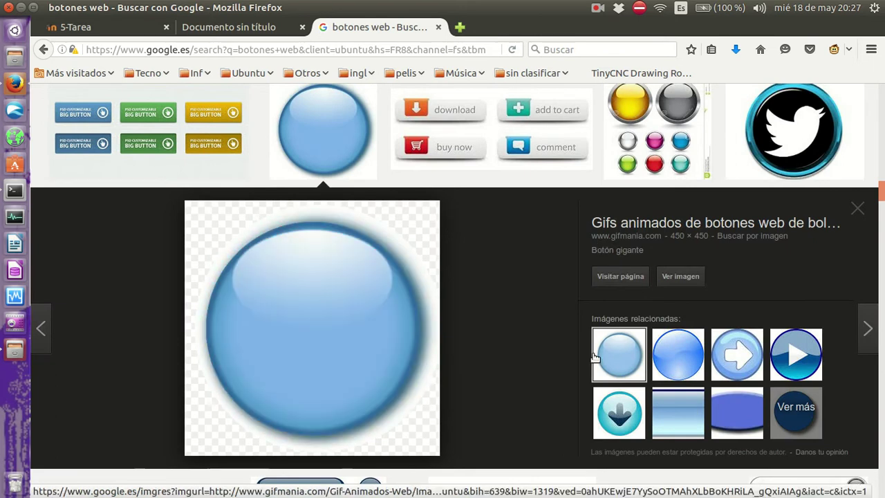
{"action": "scroll", "coordinate": [560, 342], "scroll_direction": "down", "scroll_amount": 5}
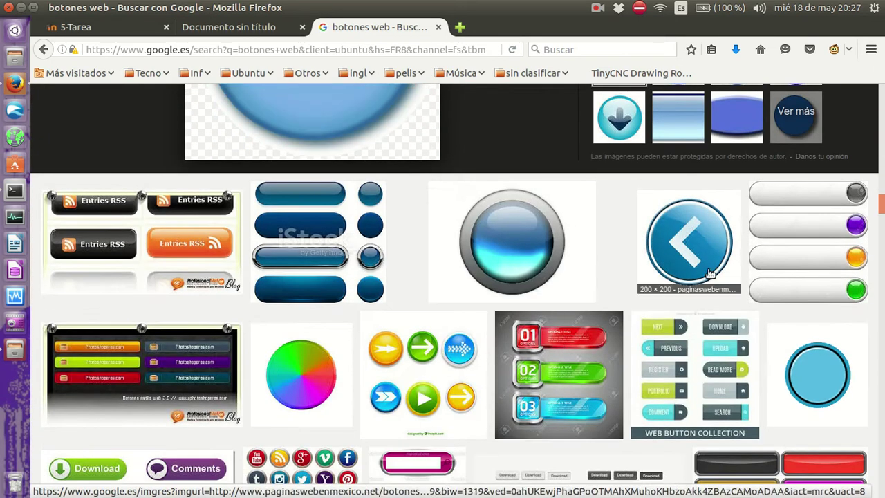
{"action": "left_click", "coordinate": [689, 242]}
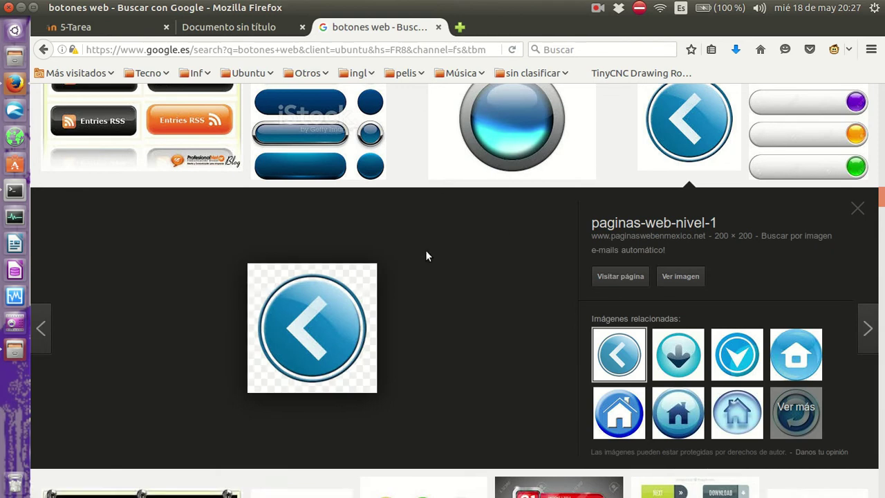
{"action": "scroll", "coordinate": [484, 353], "scroll_direction": "up", "scroll_amount": 5}
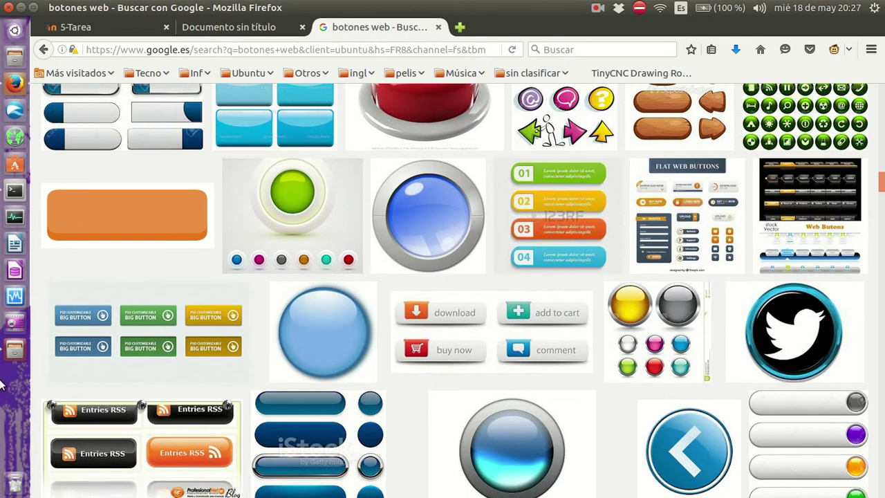
- Switch to the imagenes folder and inspect boton amarillo.png enlarged in a maximized image viewer
{"action": "left_click", "coordinate": [15, 349]}
{"action": "left_click", "coordinate": [491, 184]}
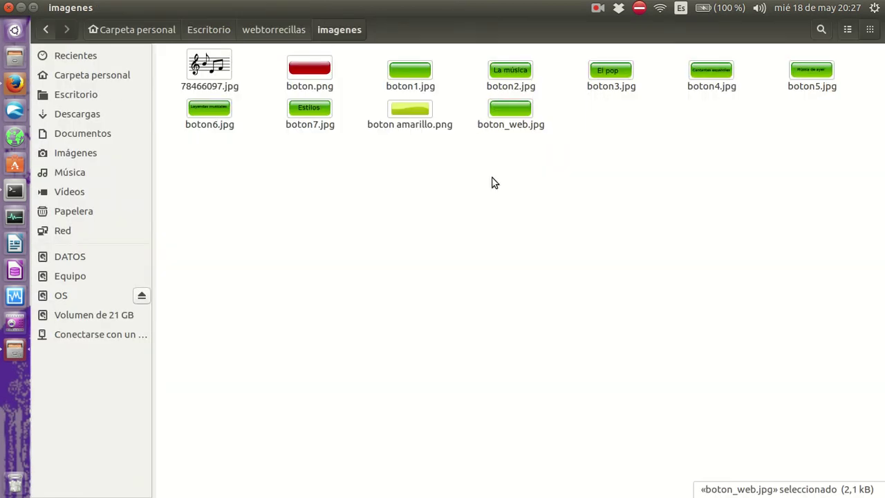
{"action": "double_click", "coordinate": [406, 108]}
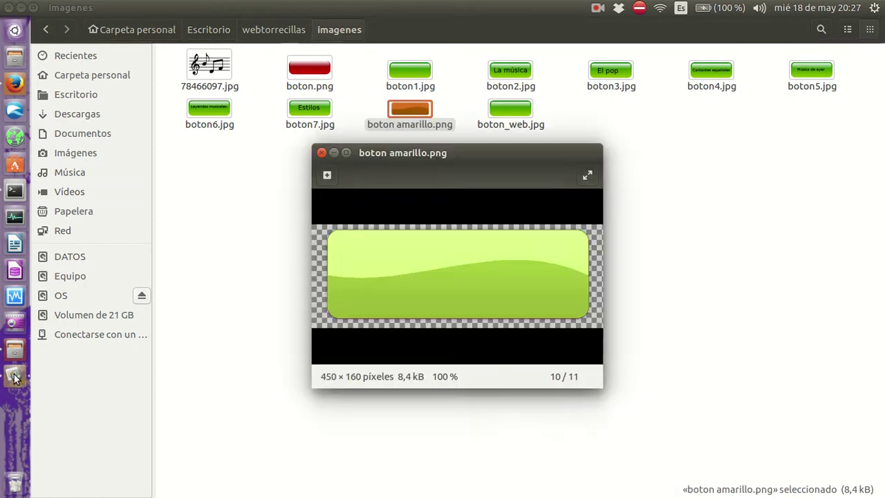
{"action": "left_click", "coordinate": [346, 152]}
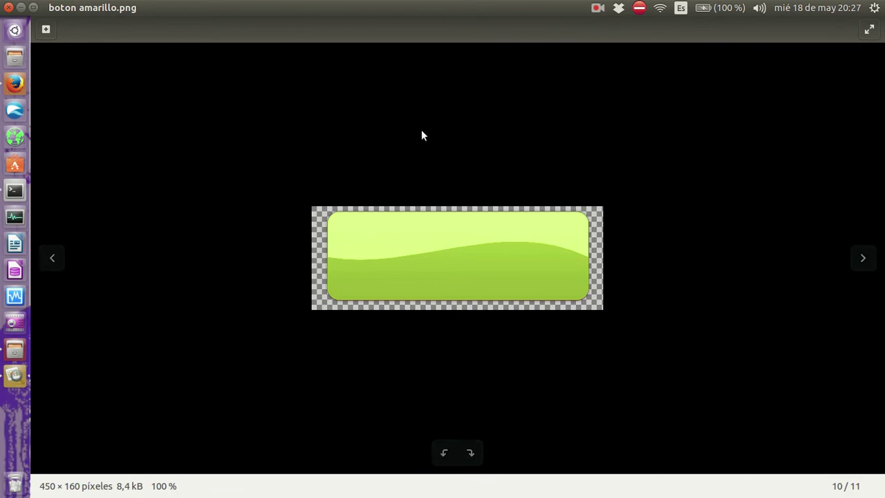
{"action": "scroll", "coordinate": [422, 132], "scroll_direction": "up", "scroll_amount": 5}
{"action": "scroll", "coordinate": [422, 129], "scroll_direction": "up", "scroll_amount": 3}
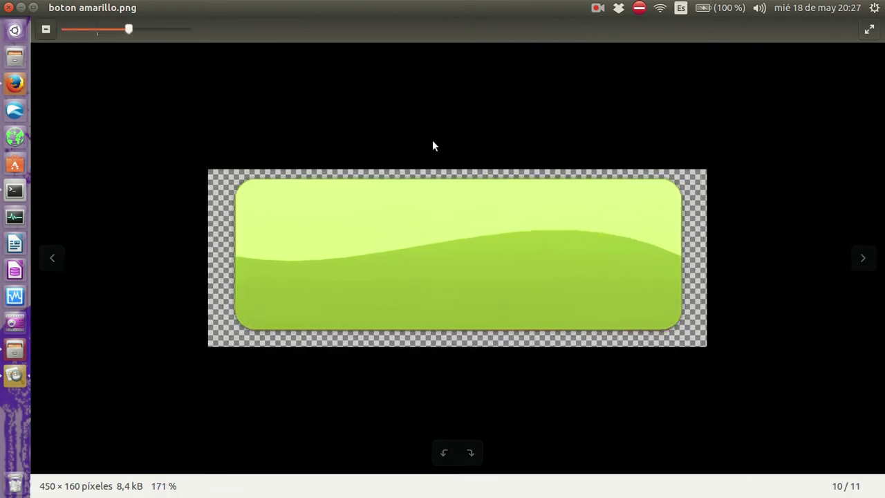
- Switch back to Firefox and return to the model site's La música page
{"action": "left_click", "coordinate": [14, 83]}
{"action": "left_click", "coordinate": [257, 27]}
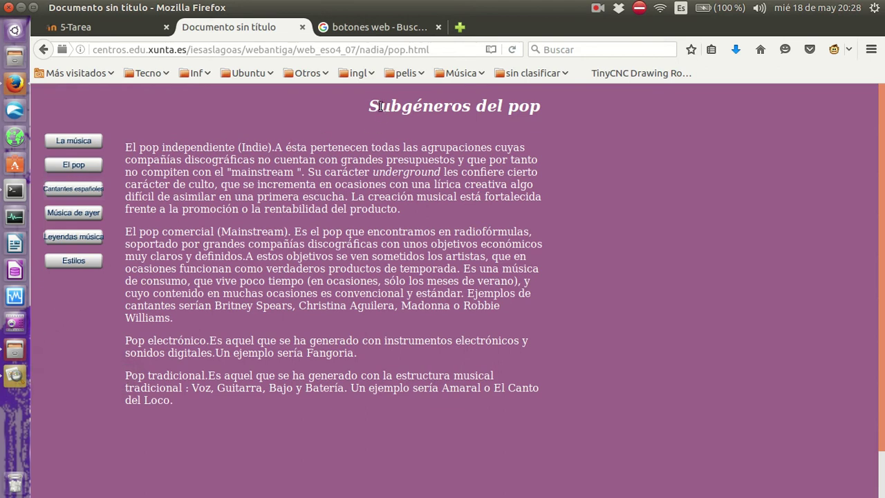
{"action": "left_click", "coordinate": [76, 141]}
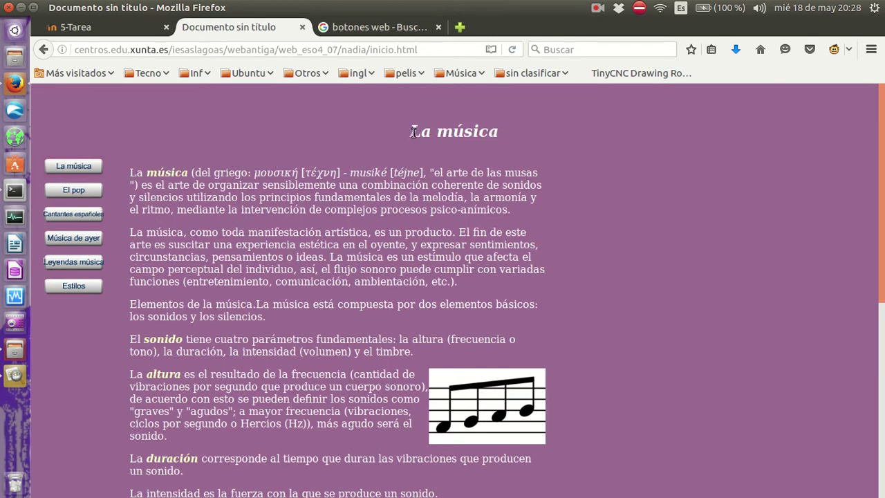
{"action": "left_click_drag", "start_coordinate": [412, 131], "coordinate": [497, 131]}
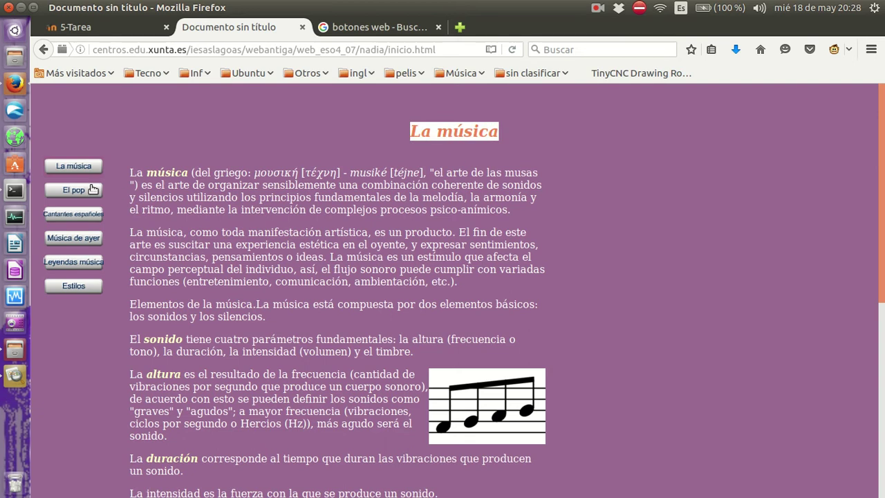
{"action": "left_click", "coordinate": [155, 136]}
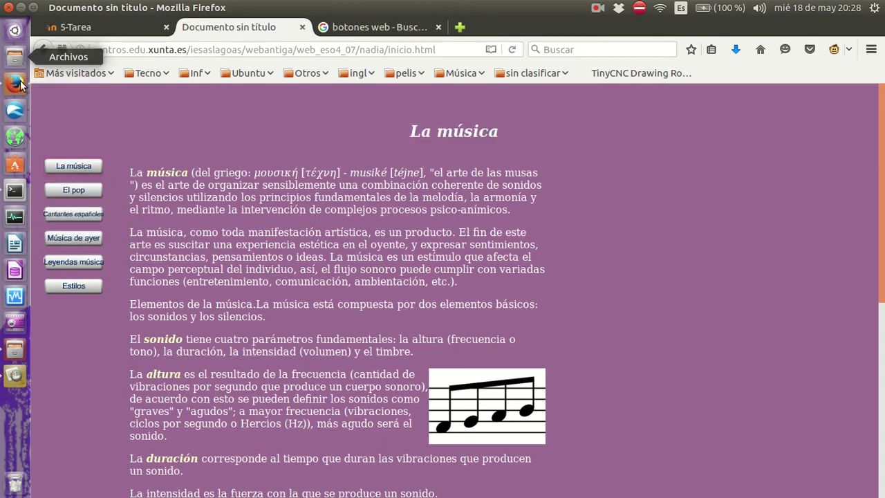
- Switch to the imagenes folder and open boton amarillo.png in GIMP
{"action": "left_click", "coordinate": [15, 349]}
{"action": "left_click", "coordinate": [515, 169]}
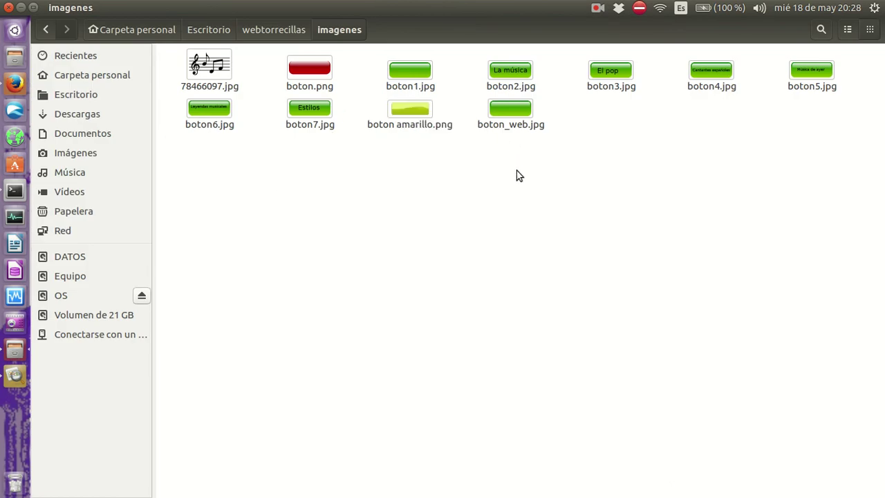
{"action": "right_click", "coordinate": [412, 110]}
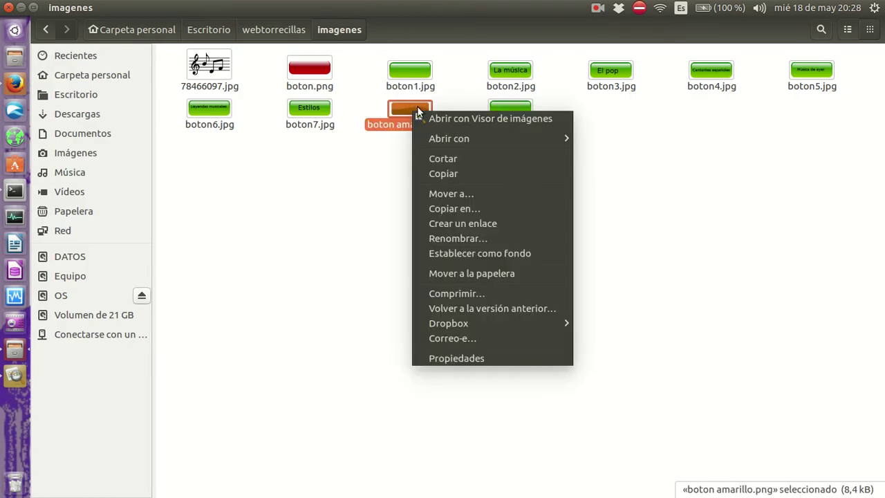
{"action": "mouse_move", "coordinate": [490, 140]}
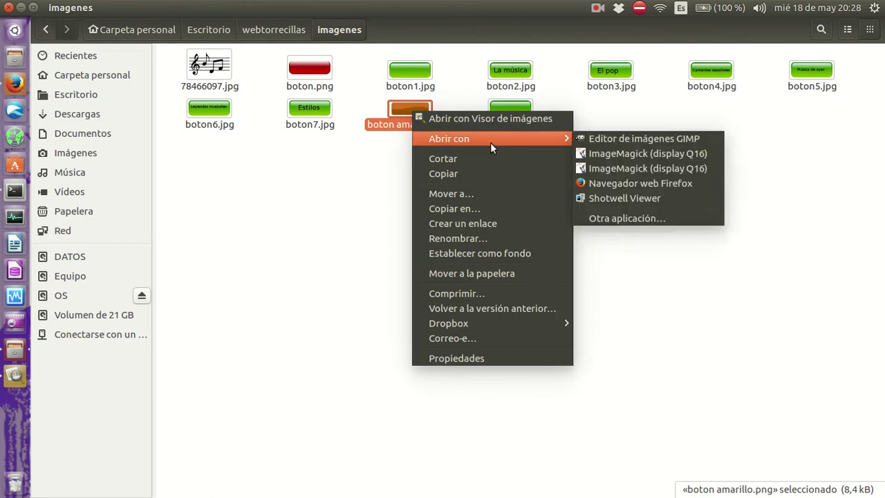
{"action": "left_click", "coordinate": [636, 138]}
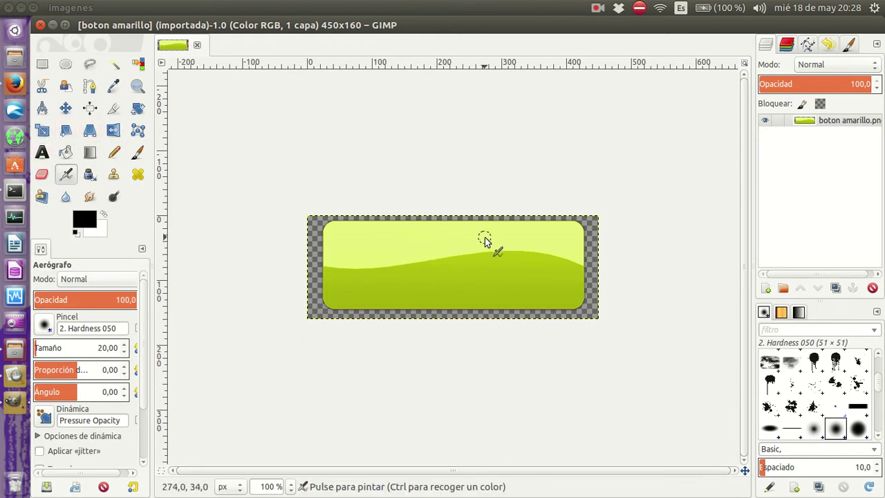
- Add the text "La música" in a text box about 163 × 55 px on the yellow-green button
{"action": "left_click", "coordinate": [42, 153]}
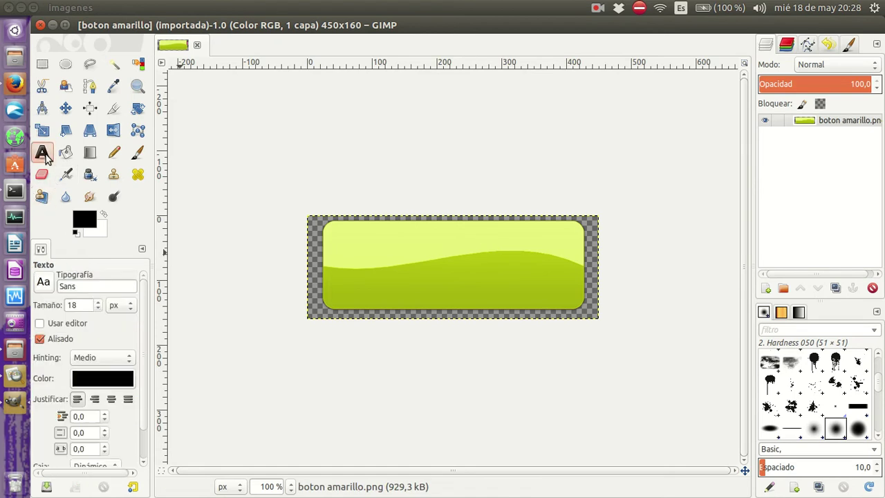
{"action": "left_click_drag", "start_coordinate": [334, 245], "coordinate": [440, 281]}
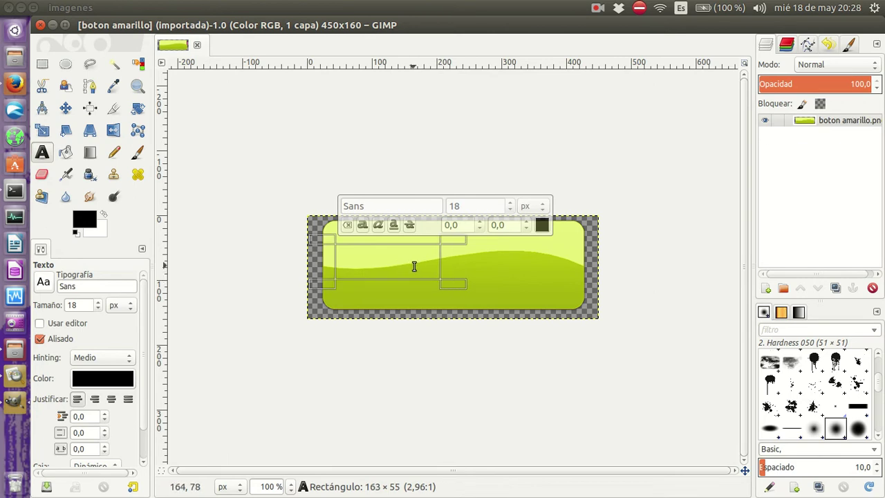
{"action": "type", "text": "La música"}
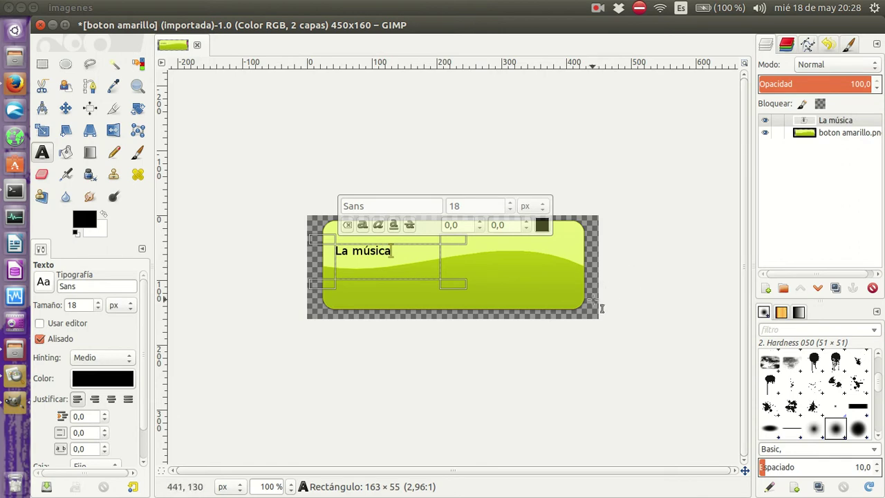
- Enlarge the "La música" text to 44 px and widen its text box to about 369 × 53 px
{"action": "triple_click", "coordinate": [382, 251]}
{"action": "left_click", "coordinate": [509, 202]}
{"action": "left_click", "coordinate": [510, 202]}
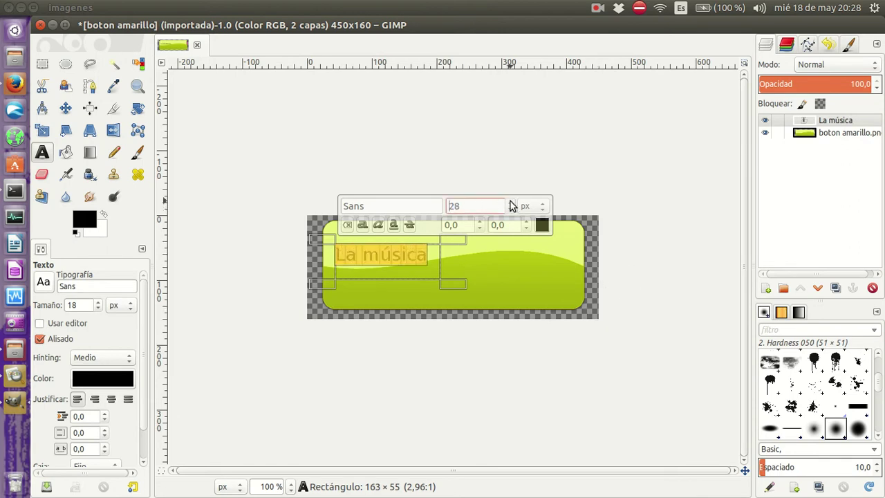
{"action": "left_click_drag", "start_coordinate": [449, 278], "coordinate": [564, 274]}
{"action": "left_click", "coordinate": [511, 202]}
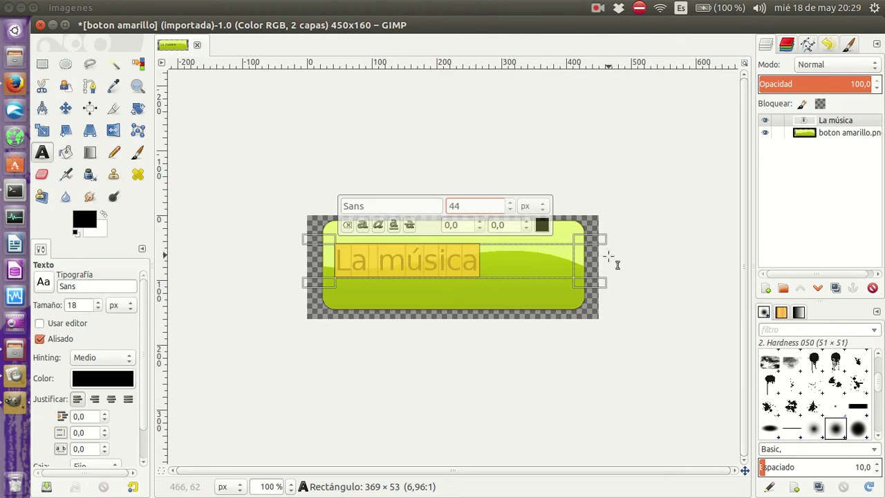
- Resize the text box to about 279 × 44 px and move the "La música" text to the centre of the button
{"action": "left_click_drag", "start_coordinate": [578, 280], "coordinate": [498, 280]}
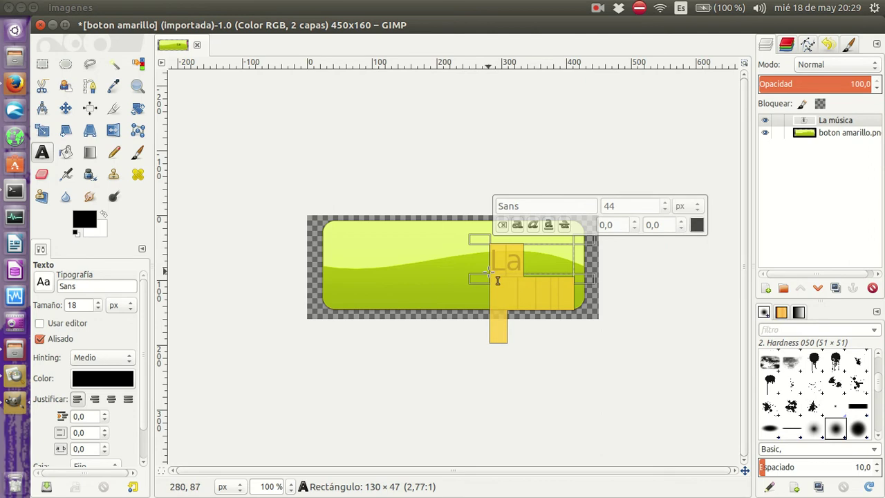
{"action": "left_click_drag", "start_coordinate": [473, 281], "coordinate": [357, 283]}
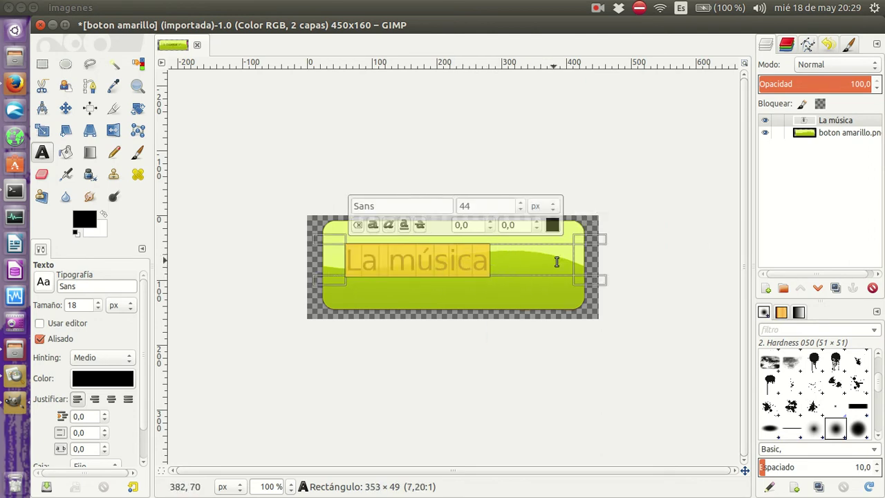
{"action": "left_click_drag", "start_coordinate": [606, 283], "coordinate": [534, 280]}
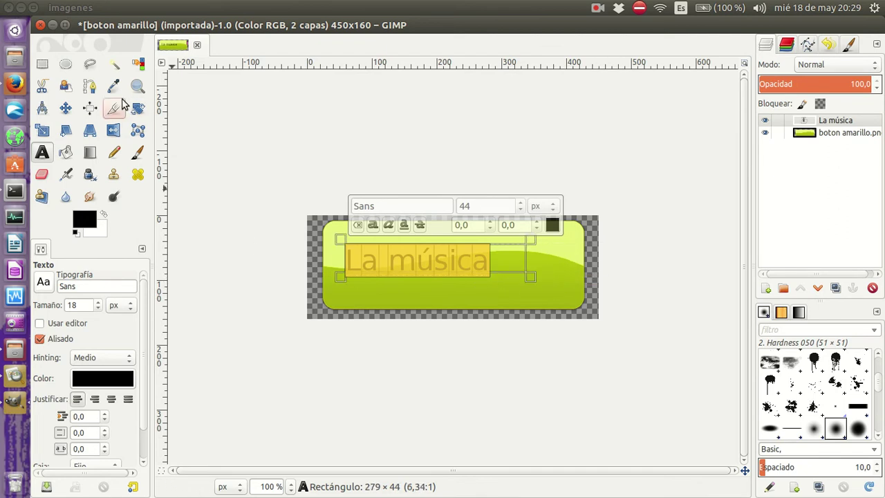
{"action": "left_click", "coordinate": [66, 108]}
{"action": "left_click_drag", "start_coordinate": [451, 271], "coordinate": [490, 277]}
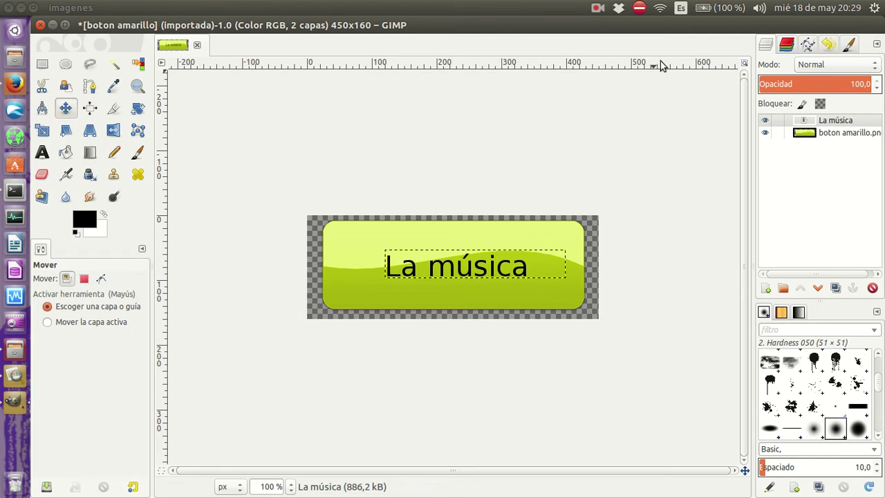
- Export the labelled button as boton8.png into the imagenes folder with the default PNG options
{"action": "right_click", "coordinate": [459, 130]}
{"action": "mouse_move", "coordinate": [490, 148]}
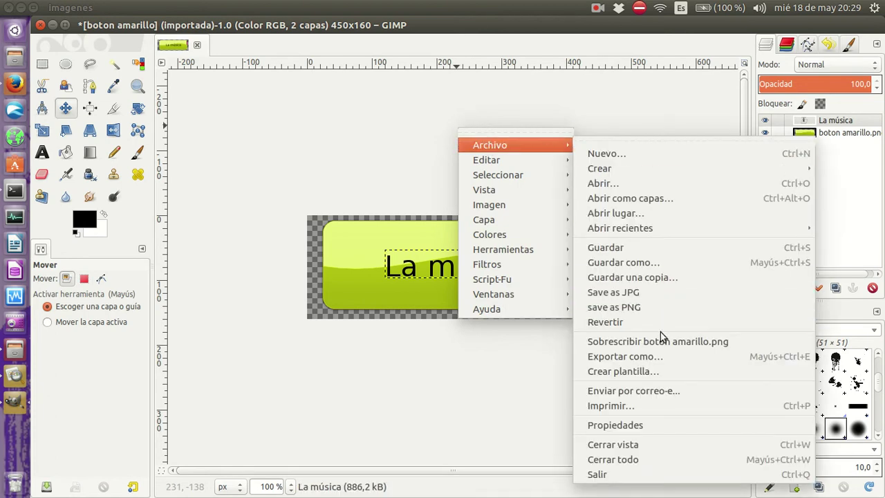
{"action": "left_click", "coordinate": [634, 356]}
{"action": "left_click", "coordinate": [374, 49]}
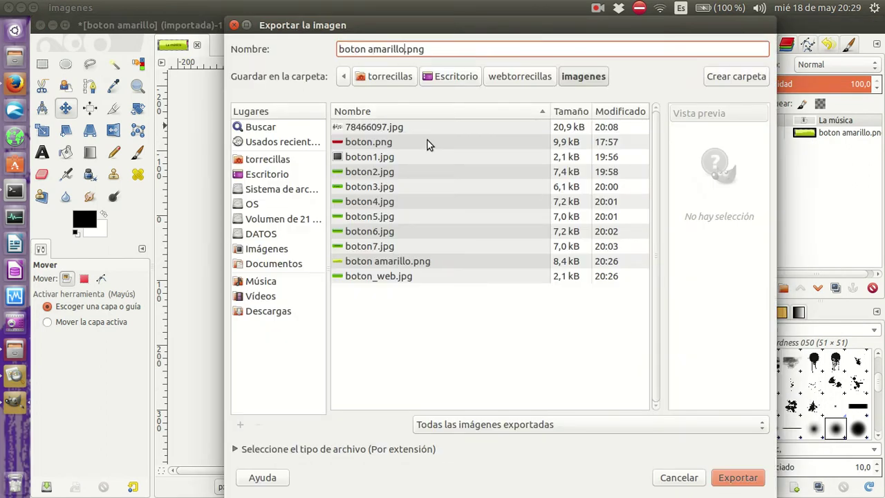
{"action": "key", "text": "BackSpace"}
{"action": "key", "text": "BackSpace"}
{"action": "key", "text": "BackSpace"}
{"action": "key", "text": "BackSpace"}
{"action": "key", "text": "BackSpace"}
{"action": "key", "text": "BackSpace"}
{"action": "key", "text": "BackSpace"}
{"action": "key", "text": "BackSpace"}
{"action": "key", "text": "BackSpace"}
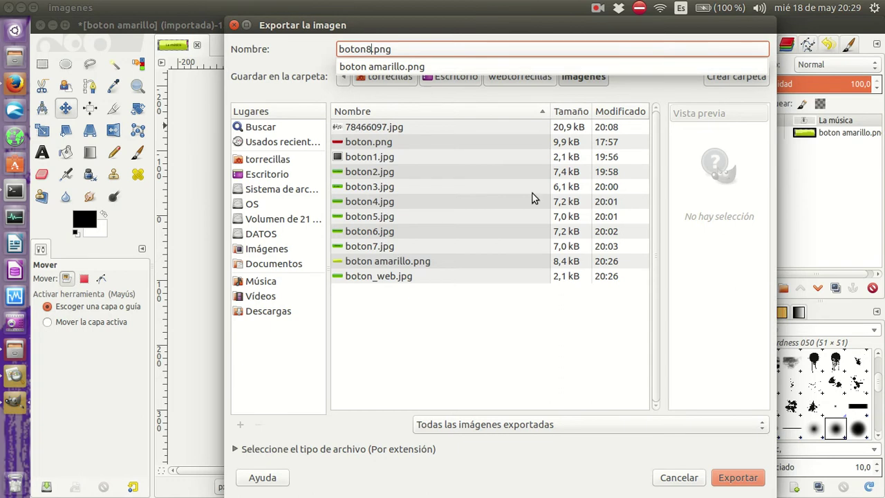
{"action": "left_click", "coordinate": [748, 483]}
{"action": "left_click", "coordinate": [746, 480]}
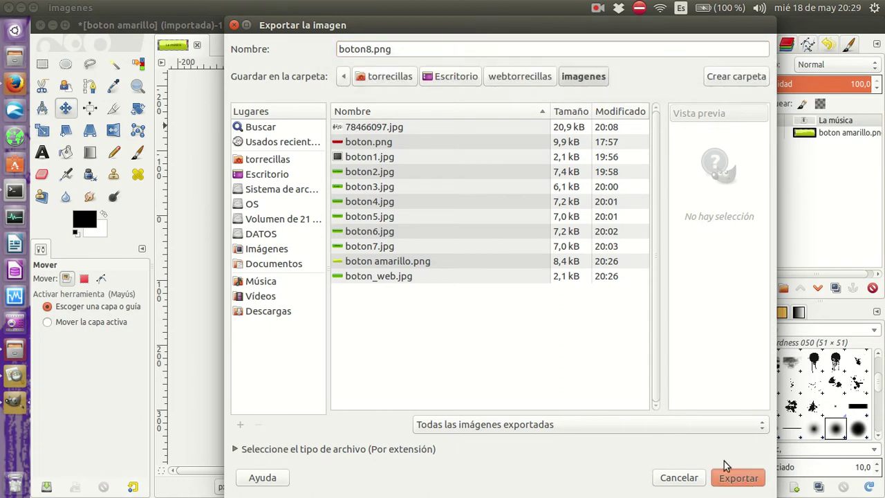
{"action": "left_click", "coordinate": [615, 344]}
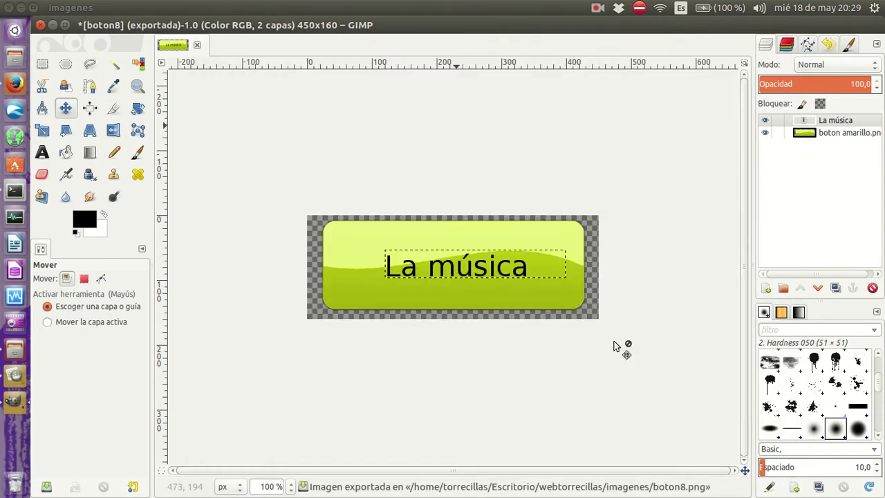
- Switch to the imagenes folder and inspect boton8.png enlarged in a maximized image viewer
{"action": "left_click", "coordinate": [15, 351]}
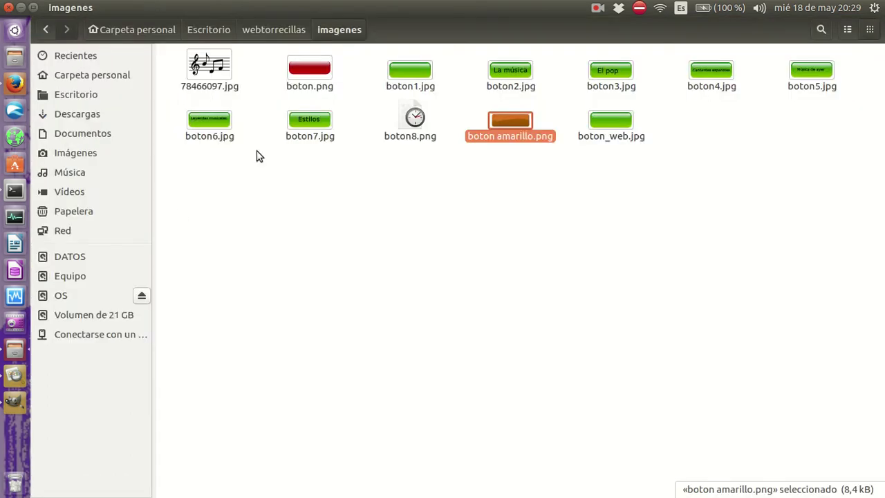
{"action": "left_click", "coordinate": [416, 114]}
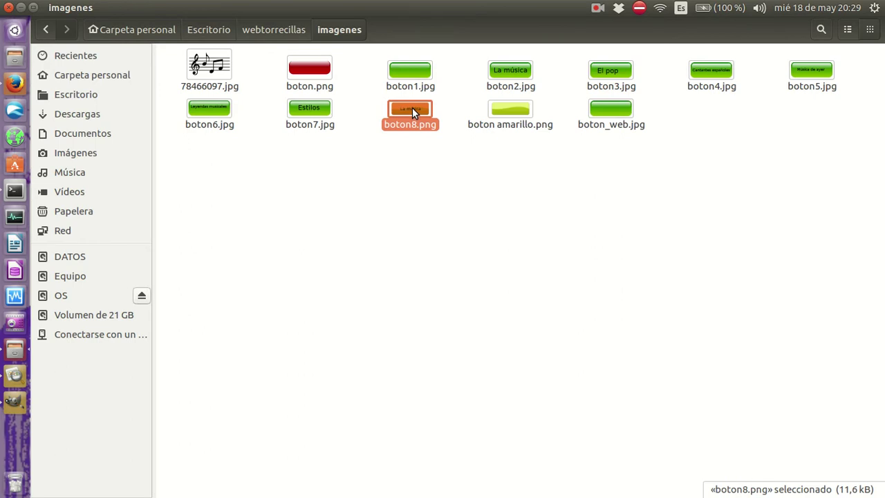
{"action": "double_click", "coordinate": [413, 107]}
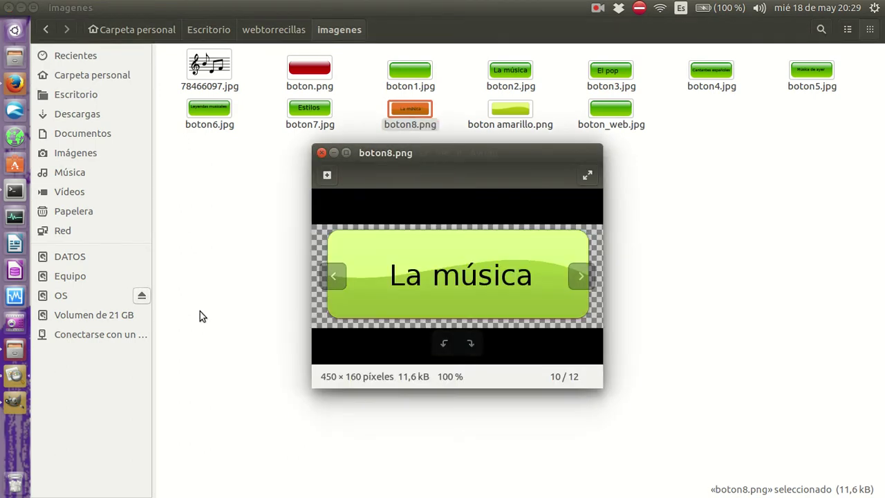
{"action": "double_click", "coordinate": [348, 150]}
{"action": "scroll", "coordinate": [514, 267], "scroll_direction": "up", "scroll_amount": 5}
{"action": "scroll", "coordinate": [508, 267], "scroll_direction": "up", "scroll_amount": 3}
{"action": "scroll", "coordinate": [498, 276], "scroll_direction": "down", "scroll_amount": 4}
{"action": "left_click", "coordinate": [8, 7]}
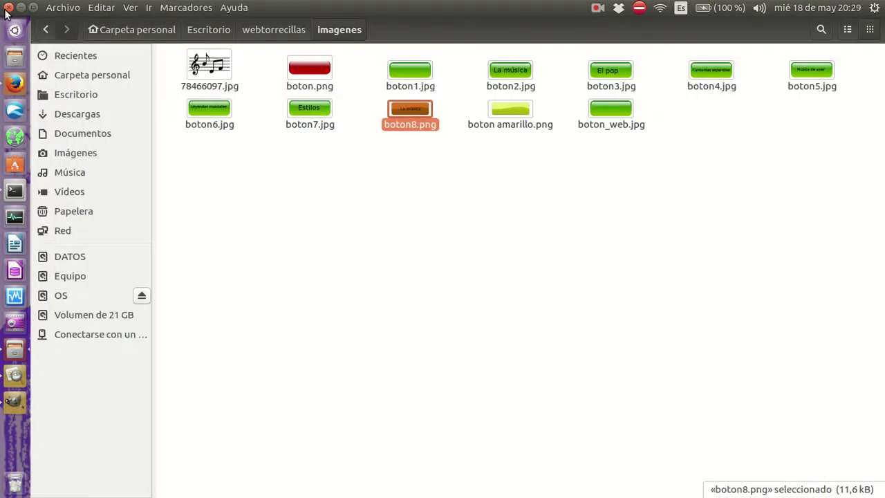
- Review the menu buttons on the model page in Firefox, and quit GIMP discarding the unsaved changes
{"action": "left_click", "coordinate": [15, 83]}
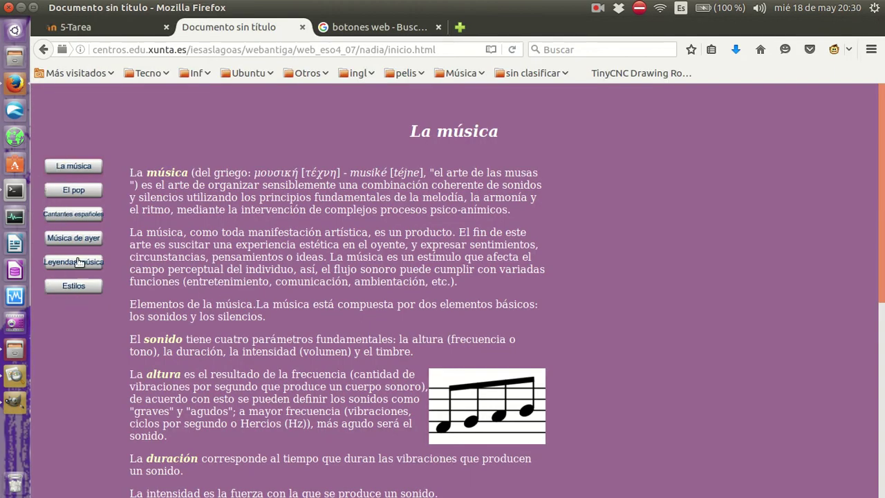
{"action": "left_click", "coordinate": [16, 403]}
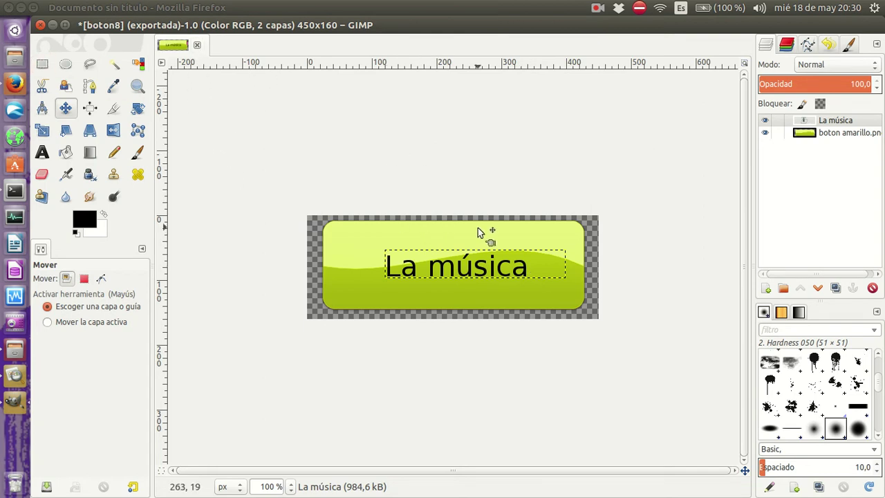
{"action": "mouse_move", "coordinate": [63, 24]}
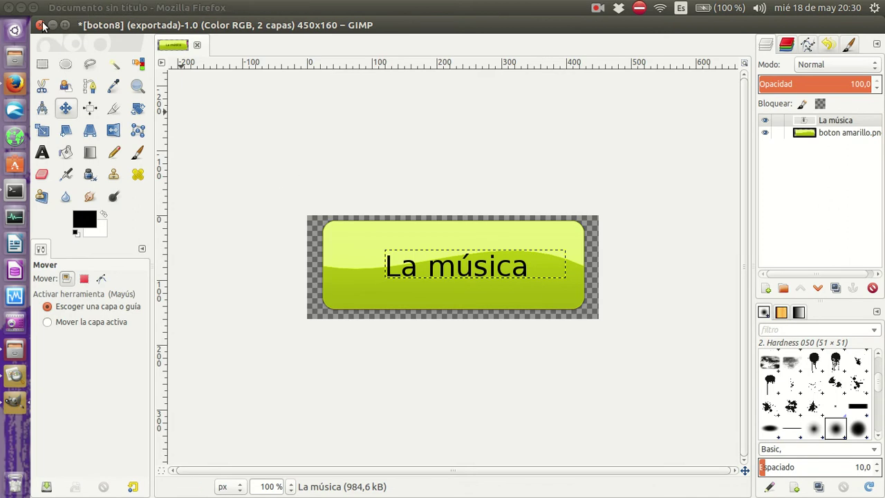
{"action": "left_click", "coordinate": [40, 25]}
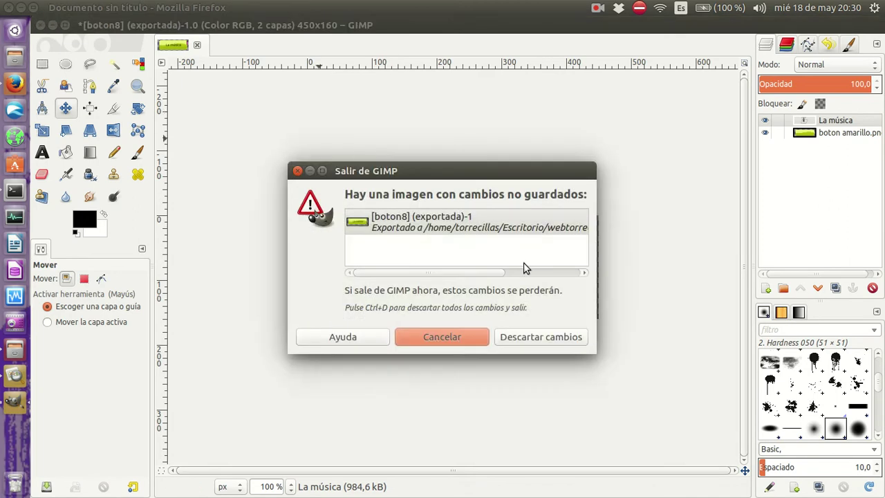
{"action": "left_click", "coordinate": [560, 339]}
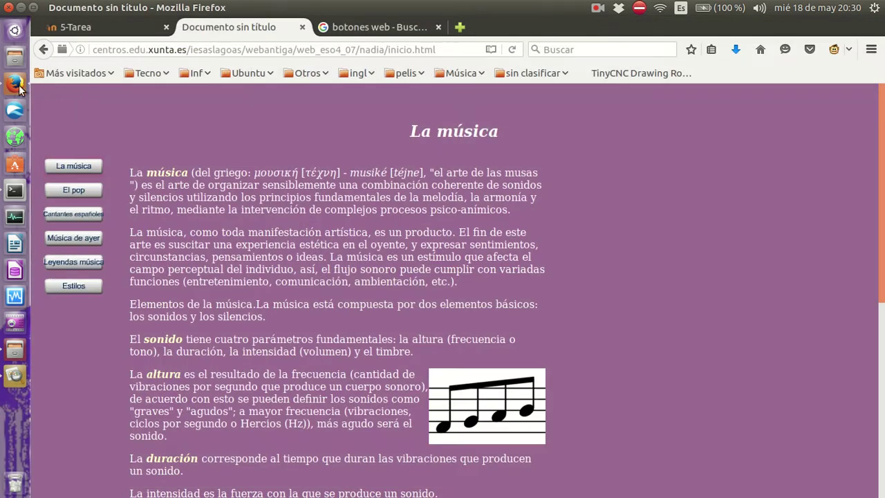
- Look over the button images in the imagenes folder and return to the model page in Firefox
{"action": "left_click", "coordinate": [17, 351]}
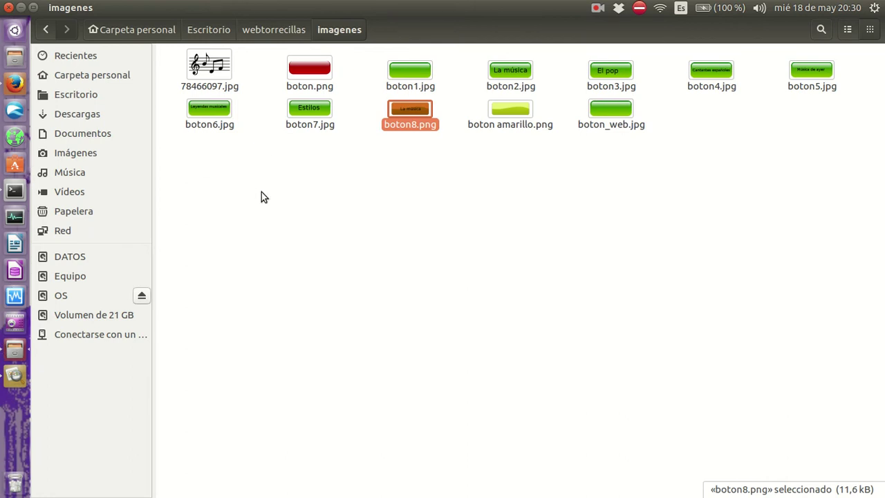
{"action": "left_click", "coordinate": [19, 84]}
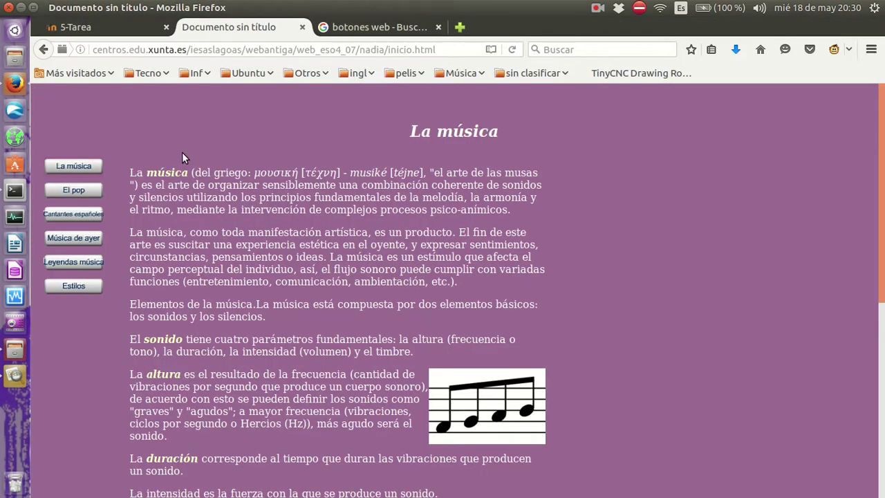
- Search the installed applications for KompoZer, launch it and narrow its site manager pane to widen the page editing area
{"action": "left_click", "coordinate": [15, 31]}
{"action": "type", "text": "k"}
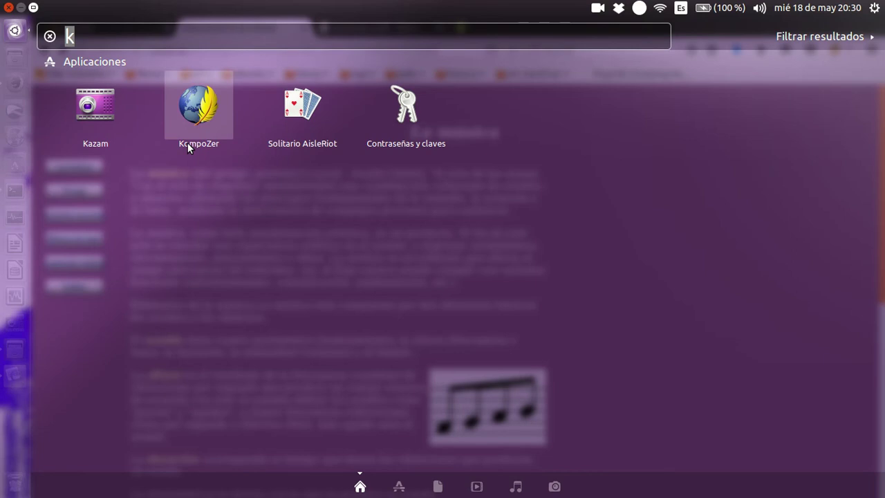
{"action": "left_click", "coordinate": [202, 110]}
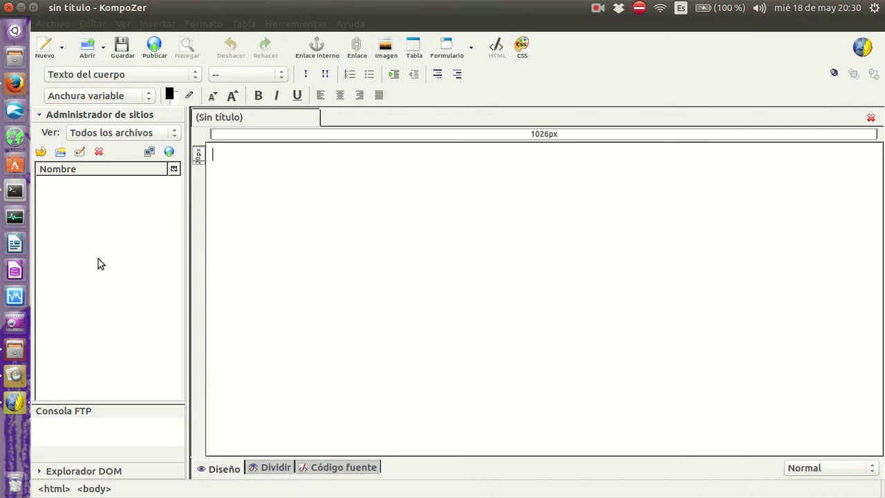
{"action": "left_click_drag", "start_coordinate": [183, 277], "coordinate": [153, 274]}
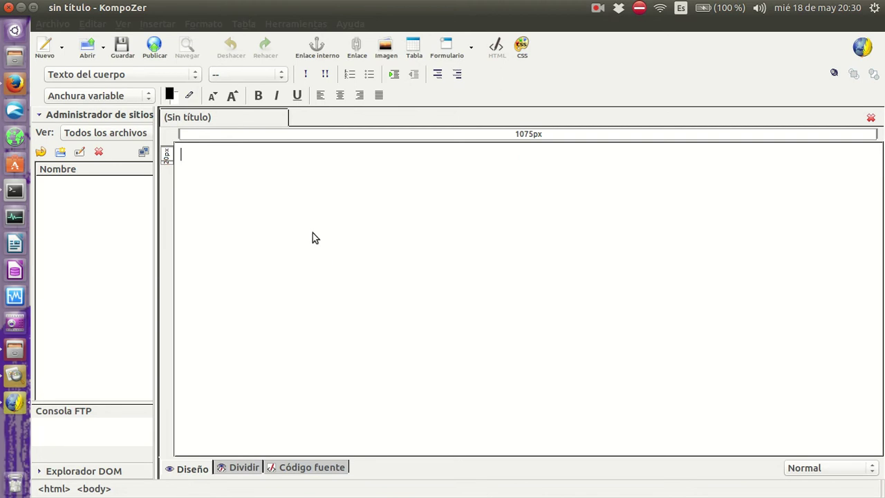
- Switch to Firefox to consult the layout of the La música model page
{"action": "left_click", "coordinate": [13, 84]}
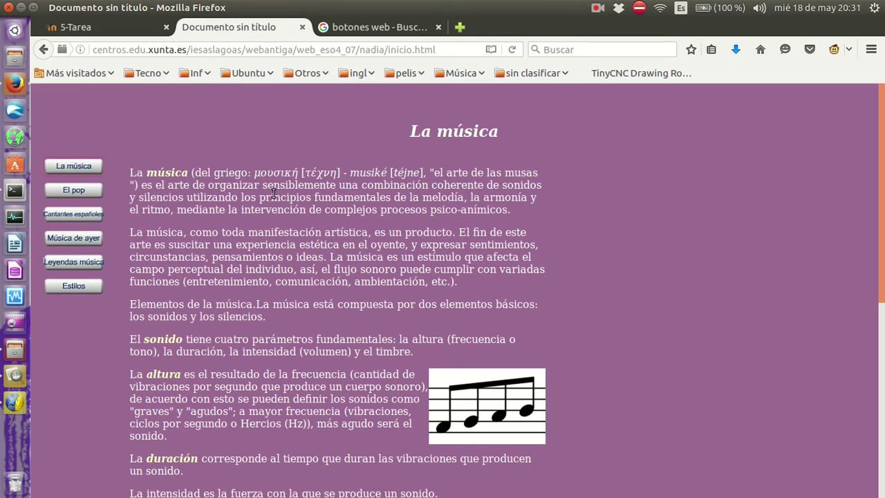
- Switch to KompoZer, insert a table with one row and two columns, and narrow its left column to about 229 px
{"action": "left_click_drag", "start_coordinate": [297, 200], "coordinate": [168, 437]}
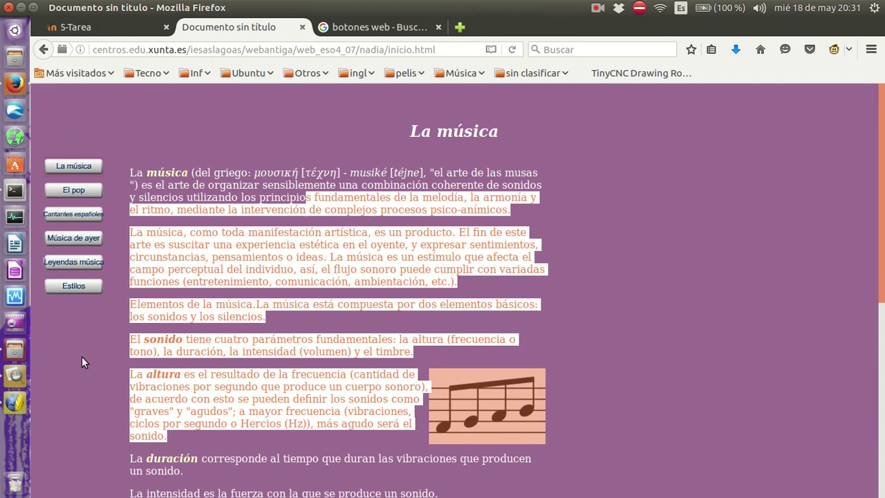
{"action": "left_click", "coordinate": [256, 313]}
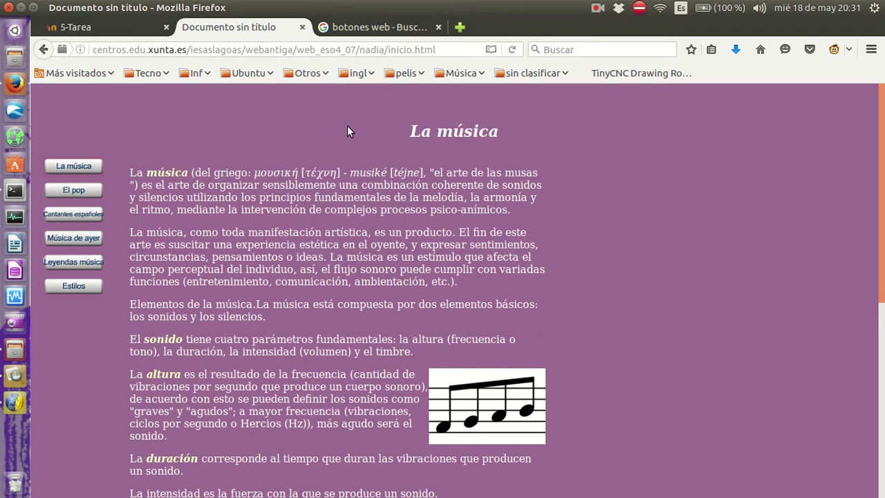
{"action": "left_click", "coordinate": [15, 403]}
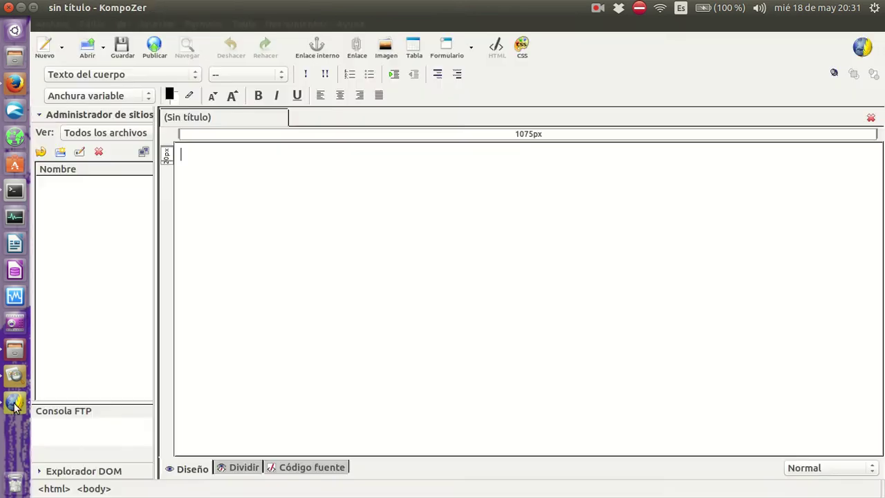
{"action": "left_click", "coordinate": [414, 48]}
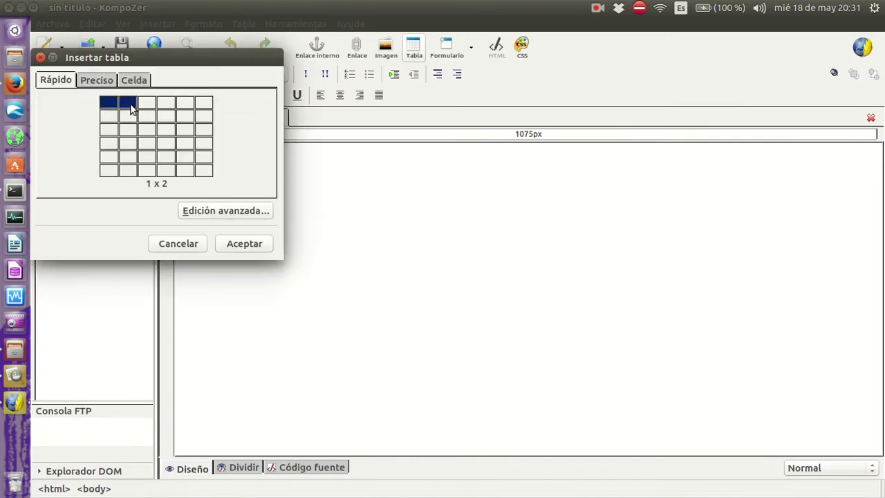
{"action": "left_click", "coordinate": [126, 102]}
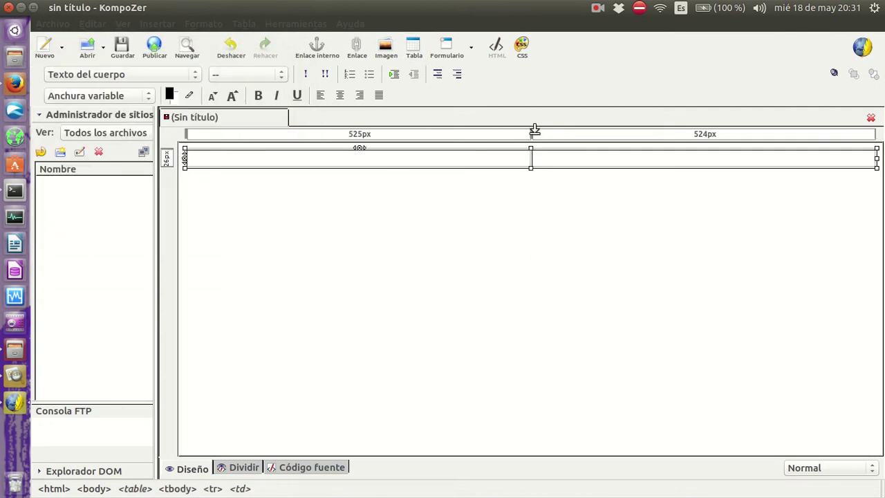
{"action": "left_click_drag", "start_coordinate": [534, 134], "coordinate": [341, 134]}
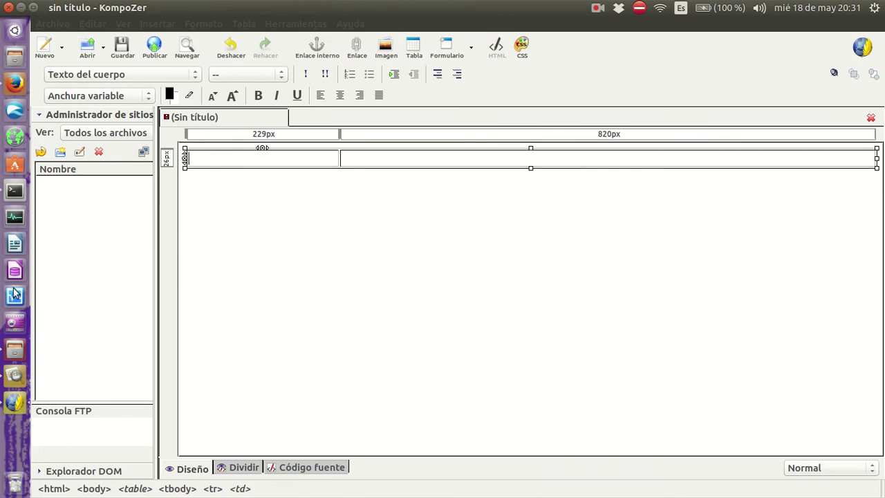
- Switch to Firefox and copy the model page's body text, from the first música paragraph through the Ritmo paragraph
{"action": "left_click", "coordinate": [15, 83]}
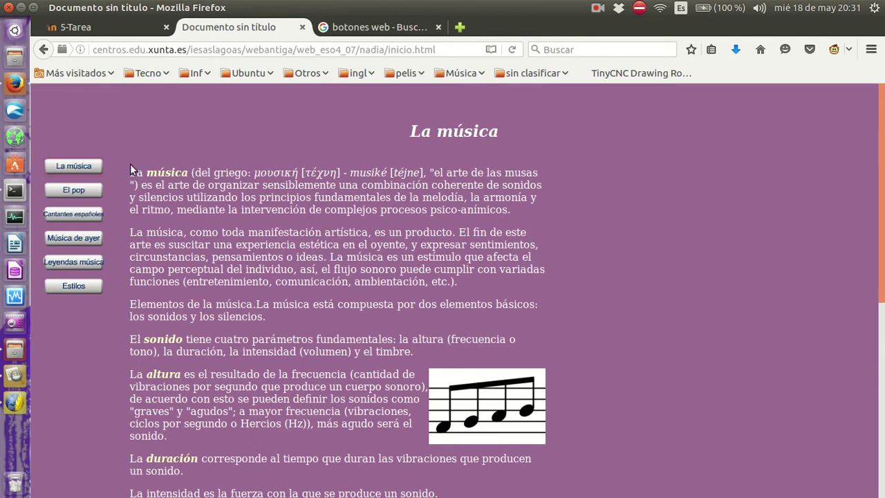
{"action": "left_click_drag", "start_coordinate": [131, 169], "coordinate": [373, 480]}
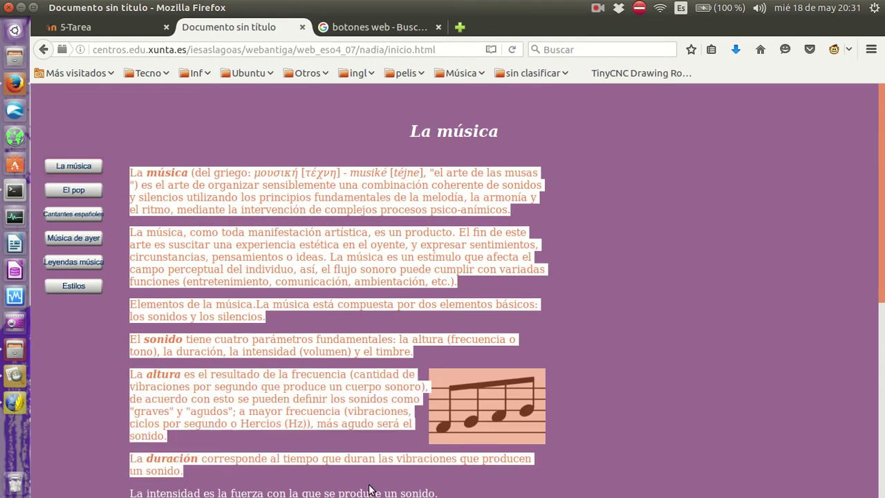
{"action": "scroll", "coordinate": [308, 363], "scroll_direction": "down", "scroll_amount": 8}
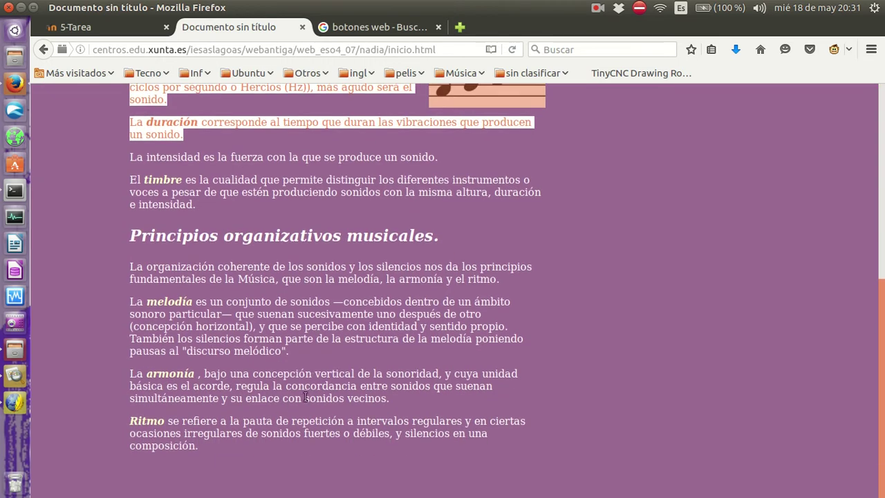
{"action": "left_click", "coordinate": [208, 451], "text": "shift"}
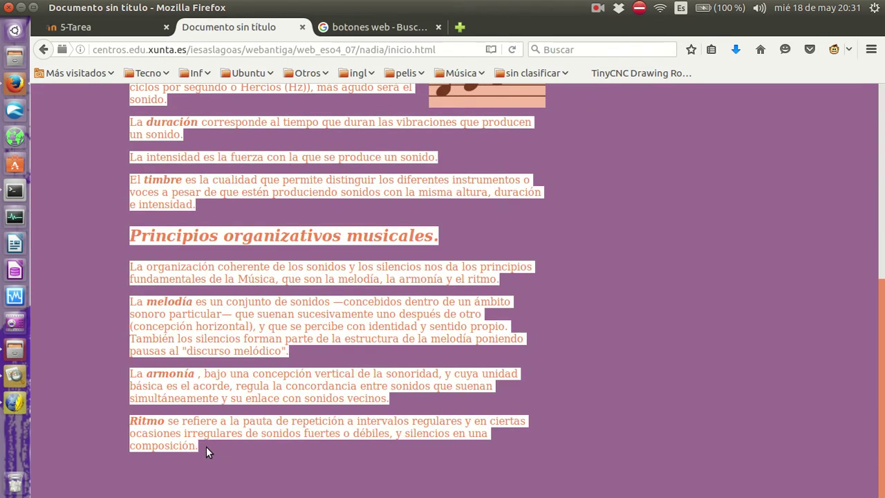
{"action": "right_click", "coordinate": [263, 313]}
{"action": "left_click", "coordinate": [291, 322]}
- Switch to KompoZer and paste the copied text into the right cell of the table
{"action": "left_click", "coordinate": [15, 401]}
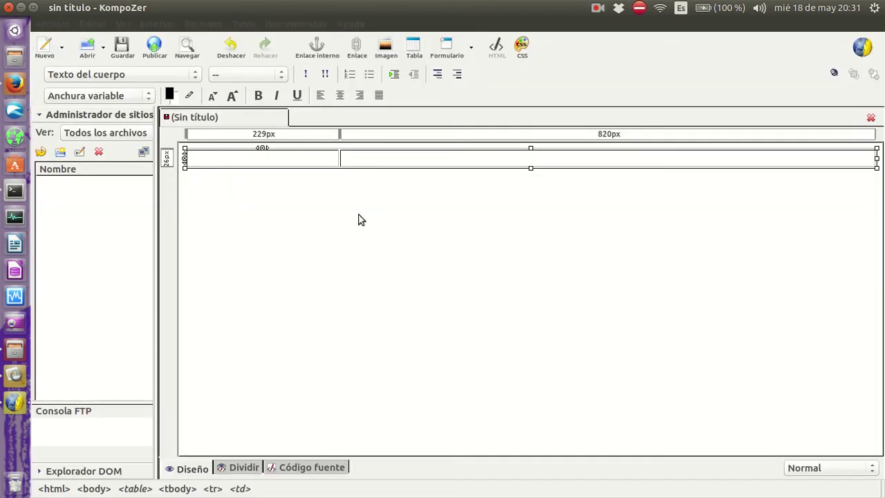
{"action": "right_click", "coordinate": [475, 163]}
{"action": "left_click", "coordinate": [502, 206]}
{"action": "scroll", "coordinate": [498, 222], "scroll_direction": "up", "scroll_amount": 3}
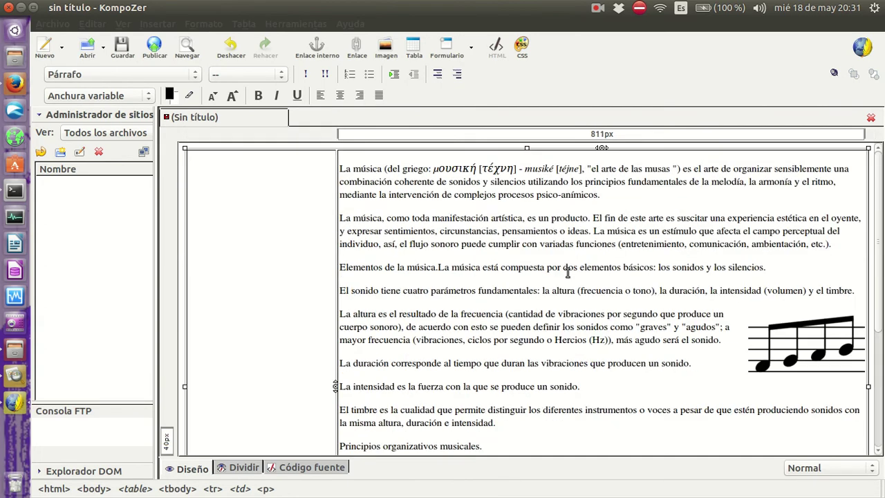
- Check the title on the model page in Firefox, and add "La música" as a separate line above the pasted text in KompoZer
{"action": "left_click", "coordinate": [14, 83]}
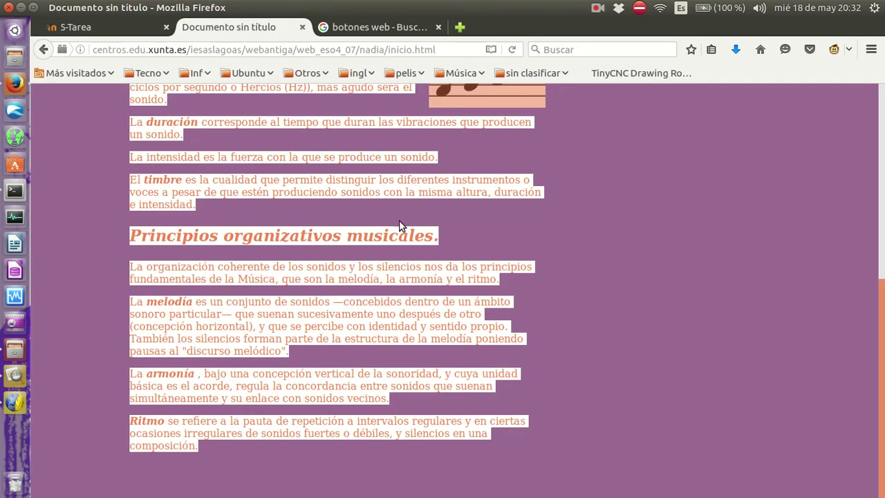
{"action": "scroll", "coordinate": [398, 269], "scroll_direction": "up", "scroll_amount": 5}
{"action": "left_click", "coordinate": [449, 130]}
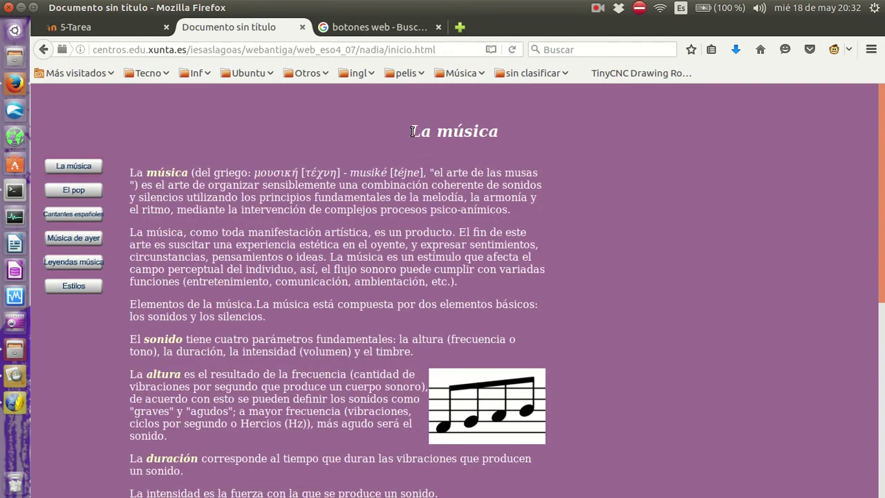
{"action": "left_click", "coordinate": [14, 401]}
{"action": "left_click", "coordinate": [340, 168]}
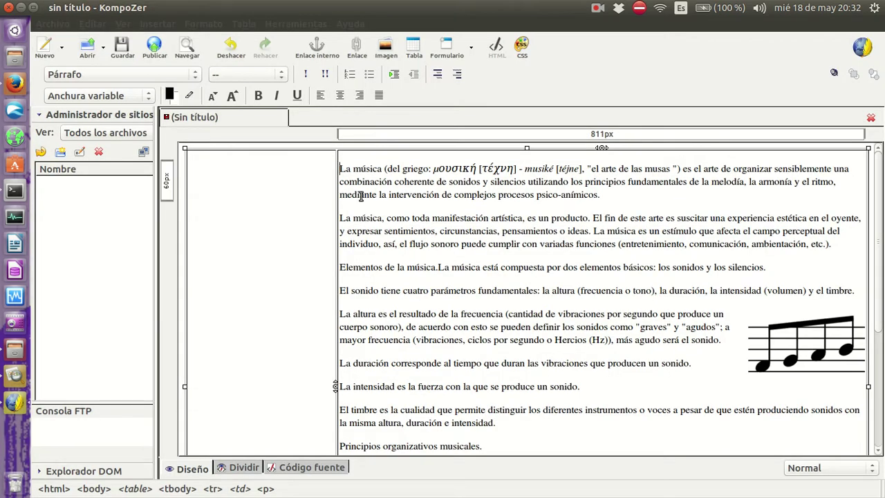
{"action": "key", "text": "Return"}
{"action": "type", "text": "La música"}
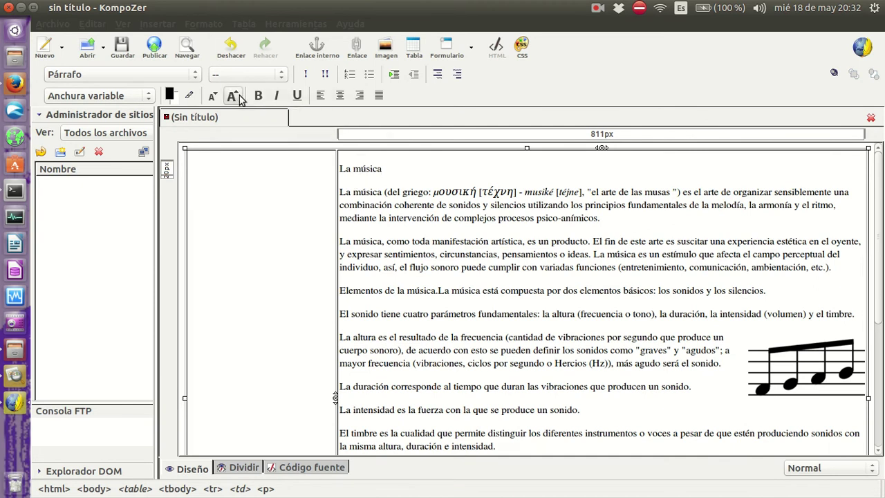
- Enlarge the "La música" title line by several sizes, make it bold and centre it
{"action": "triple_click", "coordinate": [363, 169]}
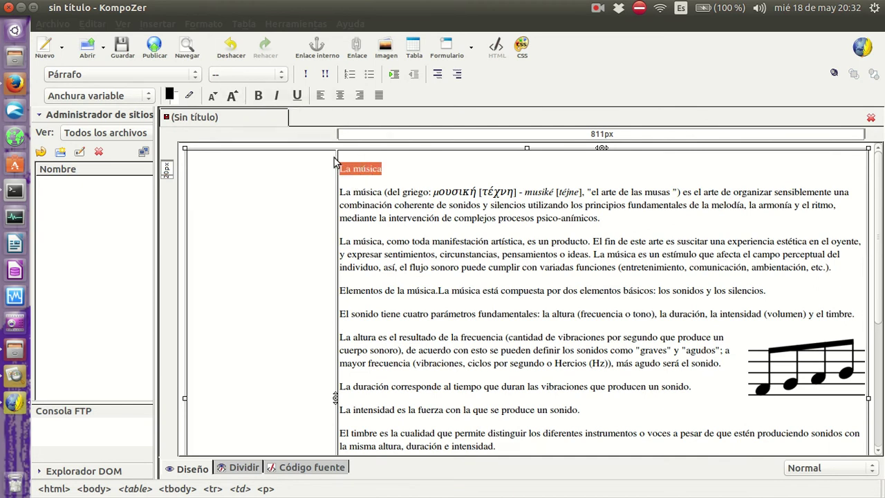
{"action": "left_click", "coordinate": [232, 96]}
{"action": "left_click", "coordinate": [233, 96]}
{"action": "left_click", "coordinate": [232, 96]}
{"action": "left_click", "coordinate": [232, 97]}
{"action": "left_click", "coordinate": [260, 97]}
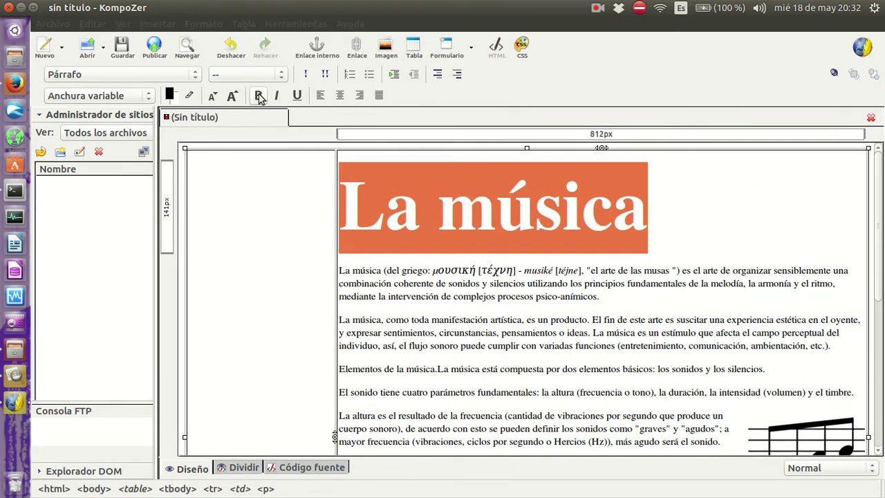
{"action": "left_click", "coordinate": [340, 95]}
- Delete the music notes image beside the altura paragraph
{"action": "scroll", "coordinate": [586, 289], "scroll_direction": "down", "scroll_amount": 5}
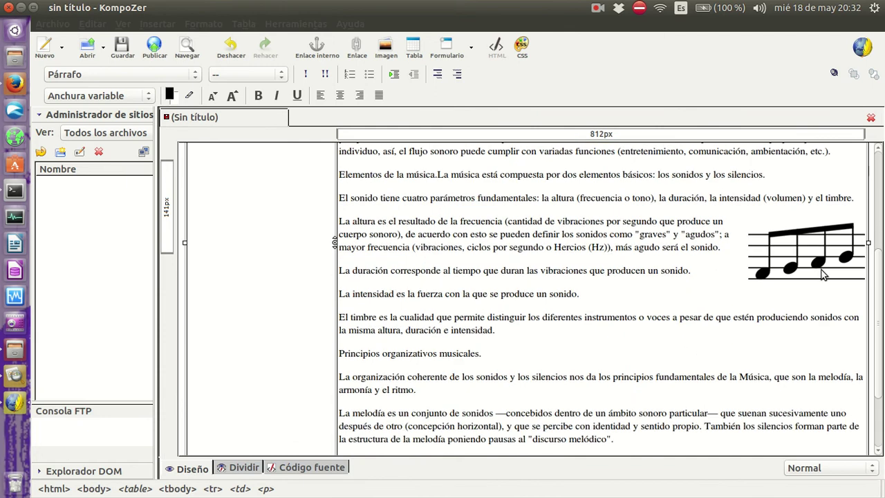
{"action": "left_click", "coordinate": [818, 256]}
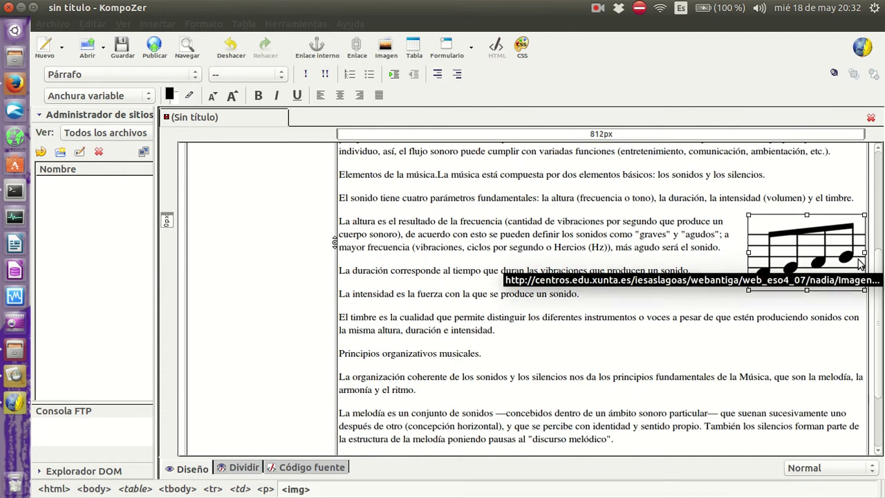
{"action": "key", "text": "Delete"}
{"action": "key", "text": "Delete"}
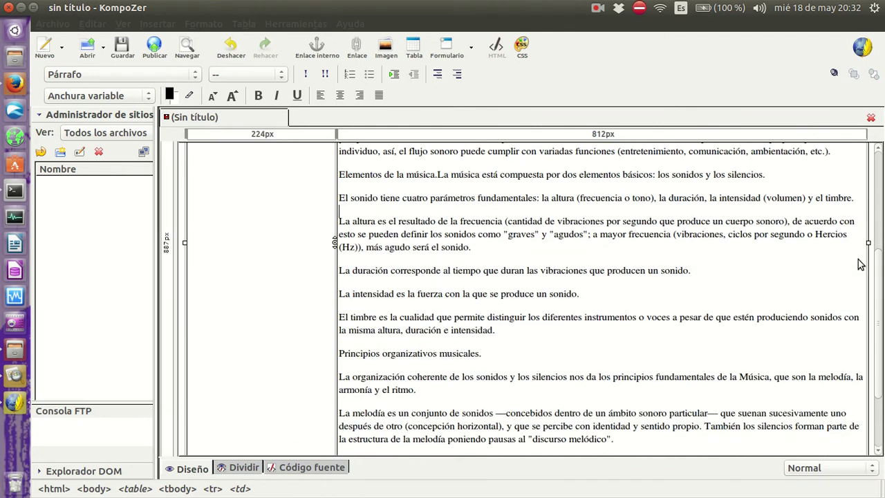
{"action": "scroll", "coordinate": [561, 248], "scroll_direction": "up", "scroll_amount": 5}
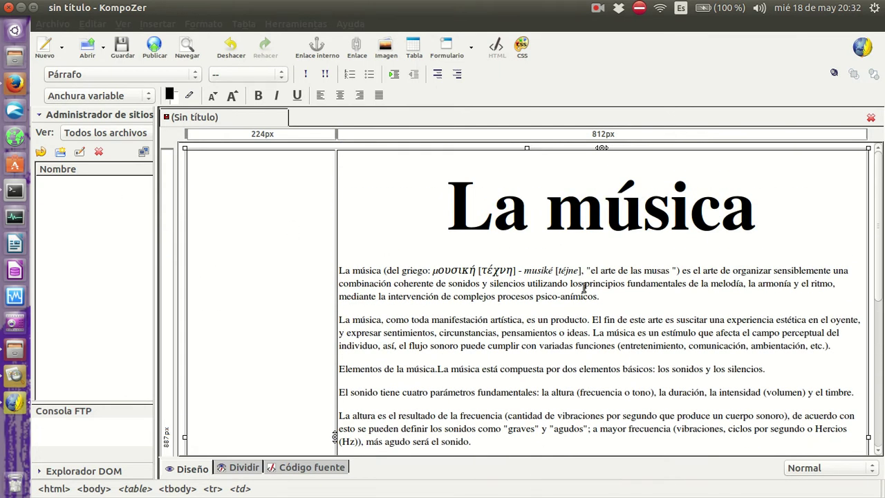
- Switch to Firefox and examine which words are emphasised in the paragraphs of the model page
{"action": "left_click", "coordinate": [15, 83]}
{"action": "scroll", "coordinate": [192, 255], "scroll_direction": "down", "scroll_amount": 5}
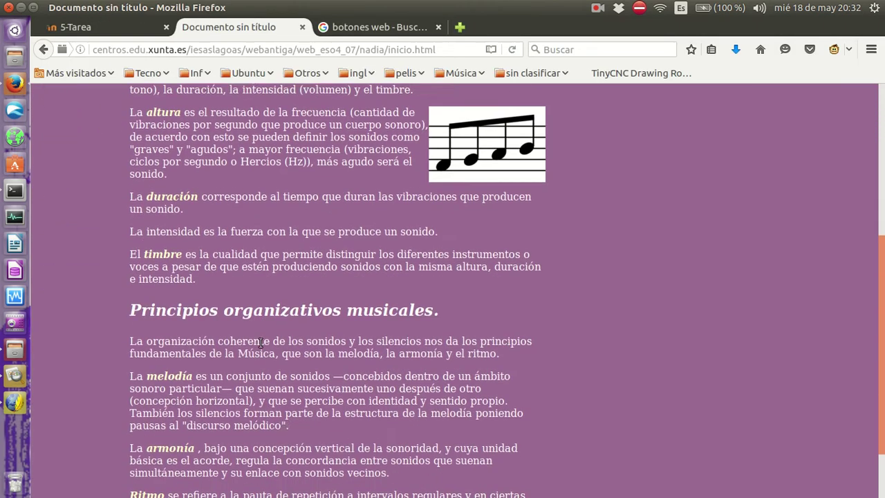
{"action": "scroll", "coordinate": [356, 361], "scroll_direction": "up", "scroll_amount": 5}
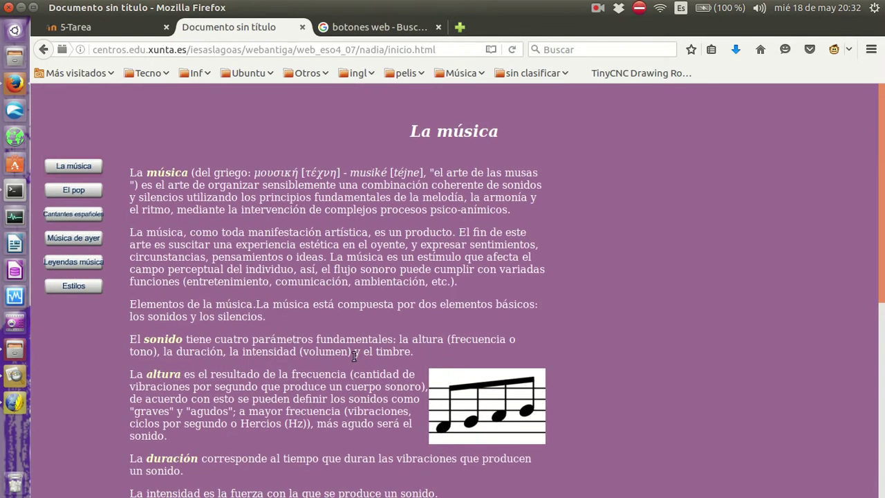
{"action": "double_click", "coordinate": [169, 171]}
{"action": "double_click", "coordinate": [169, 339]}
{"action": "double_click", "coordinate": [169, 374]}
{"action": "scroll", "coordinate": [200, 315], "scroll_direction": "down", "scroll_amount": 3}
{"action": "double_click", "coordinate": [181, 275]}
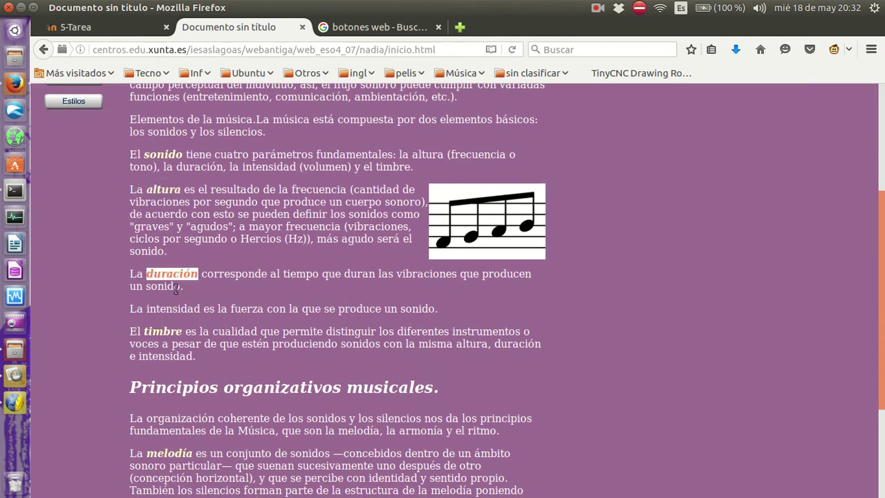
{"action": "double_click", "coordinate": [167, 333]}
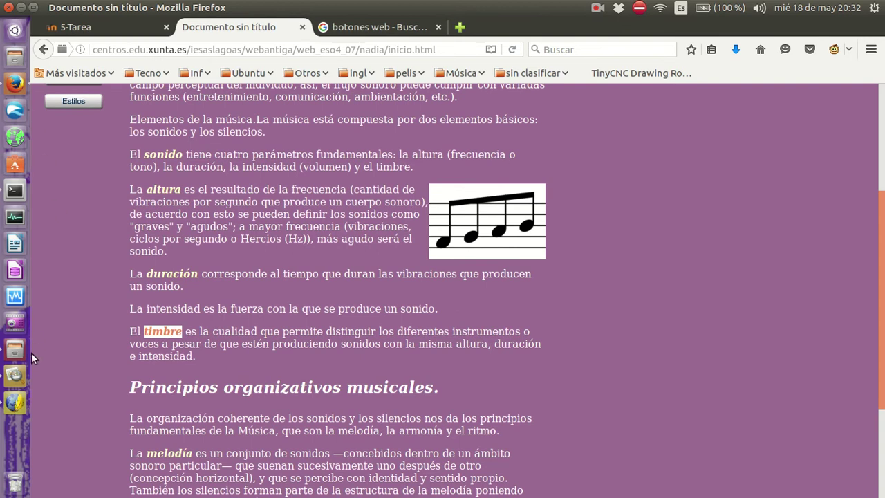
- Switch to KompoZer and make the words música, altura, duración and timbre bold at the start of their paragraphs
{"action": "left_click", "coordinate": [16, 405]}
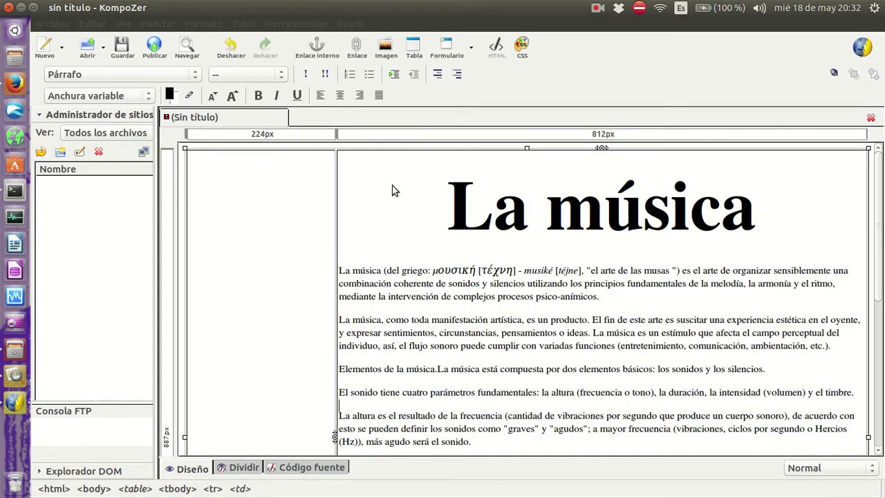
{"action": "double_click", "coordinate": [366, 271]}
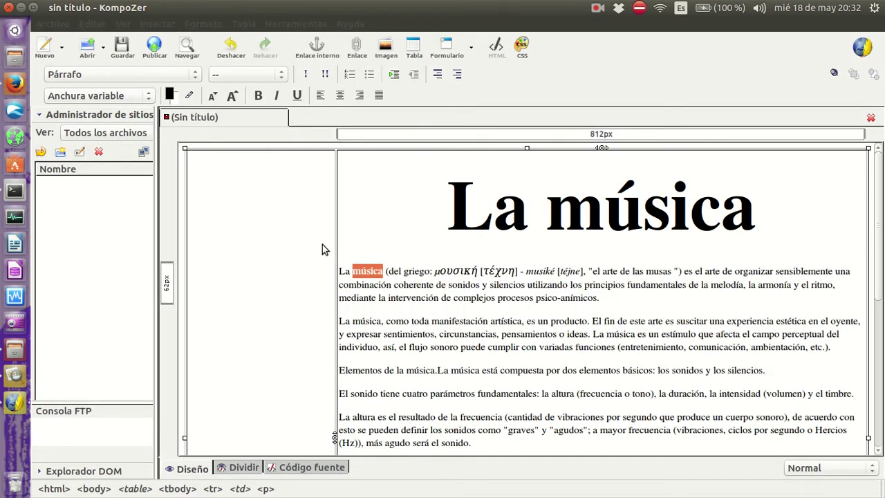
{"action": "double_click", "coordinate": [364, 322]}
{"action": "scroll", "coordinate": [376, 301], "scroll_direction": "down", "scroll_amount": 5}
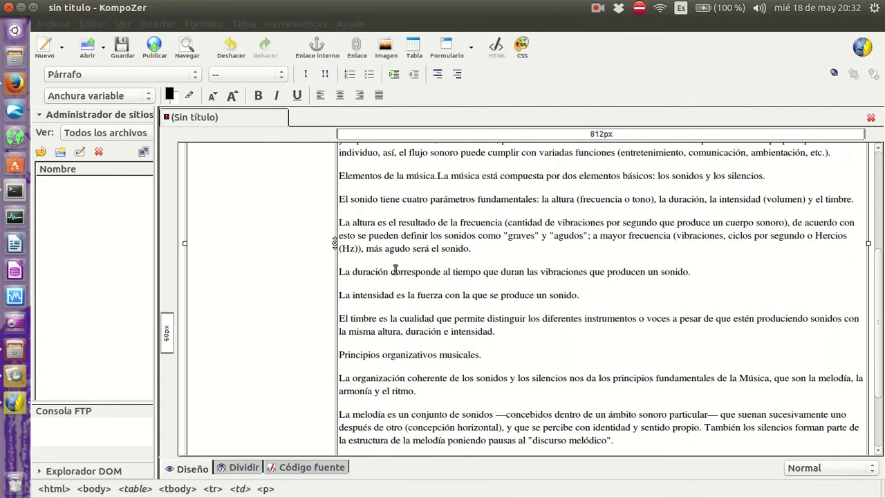
{"action": "double_click", "coordinate": [366, 222]}
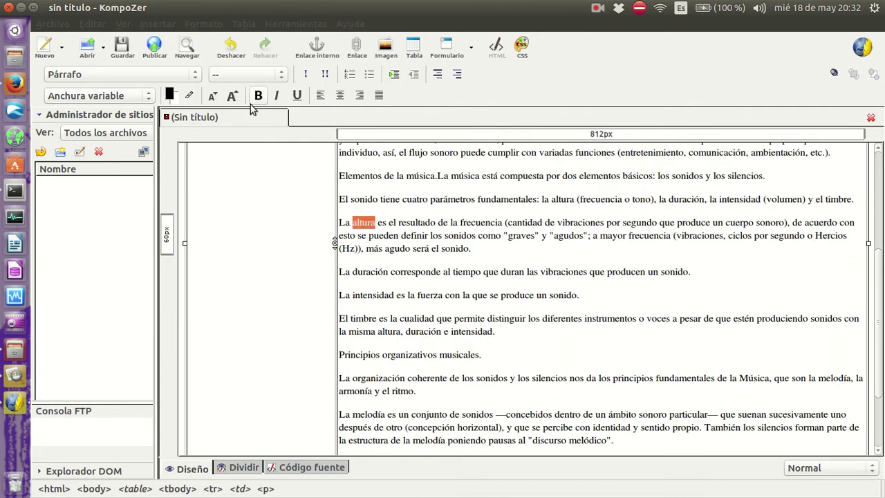
{"action": "left_click", "coordinate": [258, 97]}
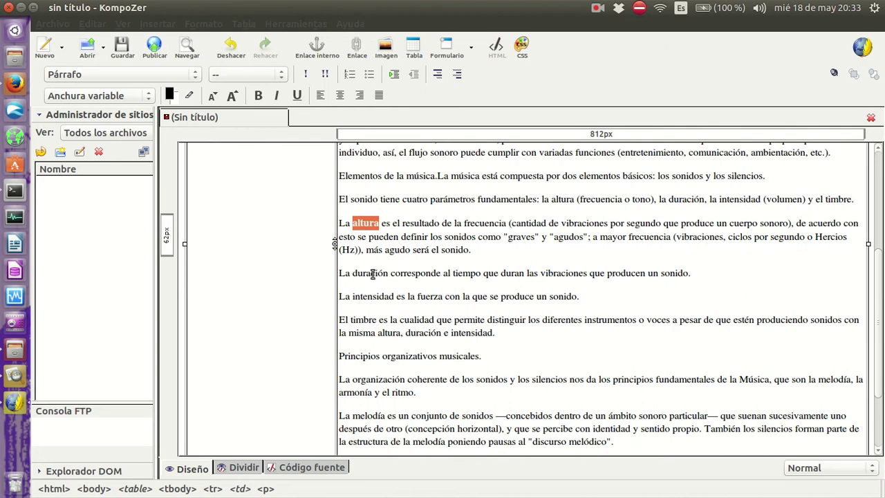
{"action": "double_click", "coordinate": [371, 272]}
{"action": "left_click", "coordinate": [258, 95]}
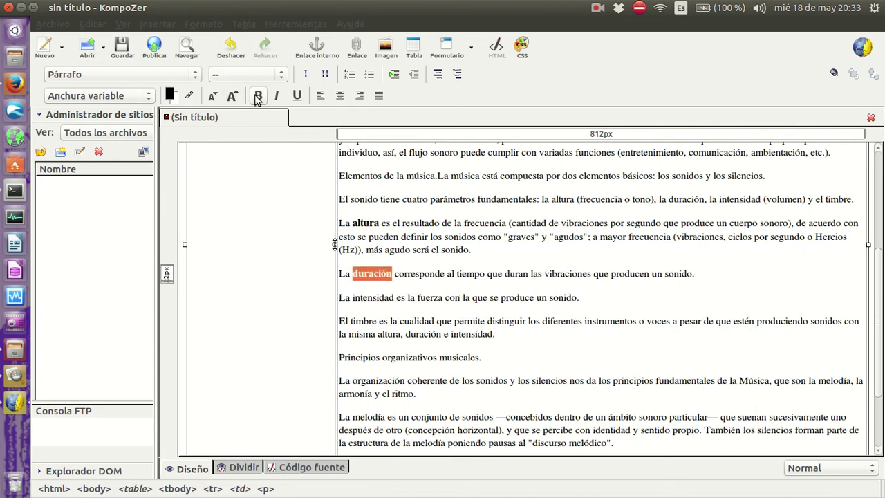
{"action": "double_click", "coordinate": [365, 322]}
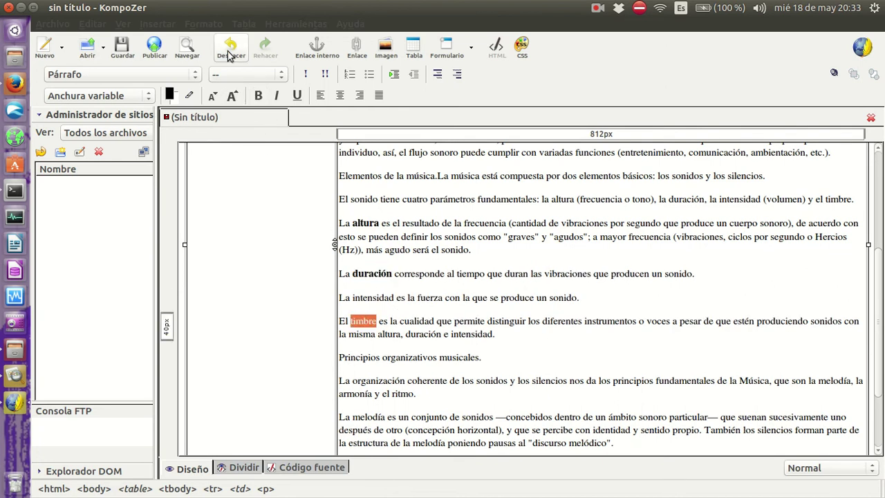
{"action": "left_click", "coordinate": [260, 95]}
- Check the emphasised words on the model page in Firefox, and make sonido bold at the start of its paragraph in KompoZer
{"action": "left_click", "coordinate": [24, 86]}
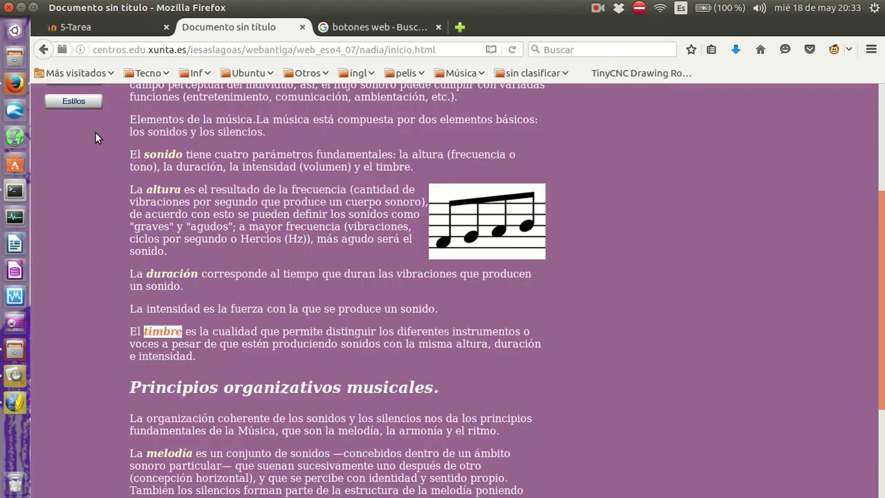
{"action": "scroll", "coordinate": [296, 222], "scroll_direction": "up", "scroll_amount": 2}
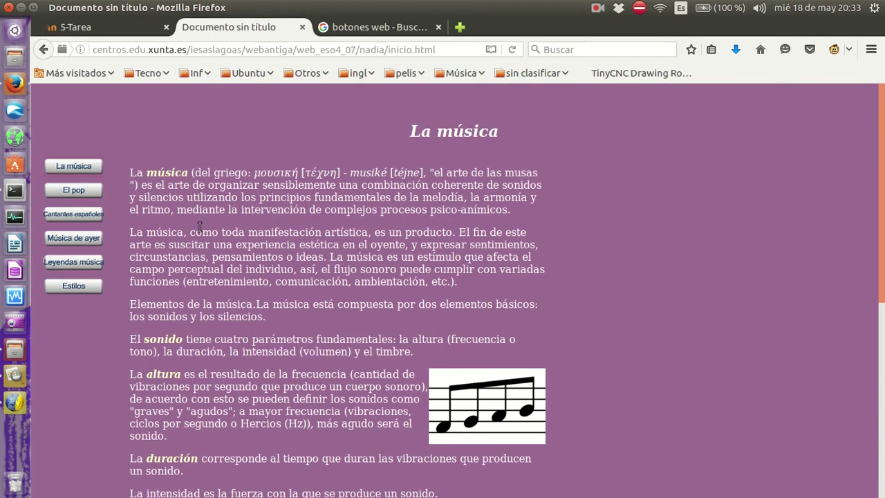
{"action": "scroll", "coordinate": [178, 318], "scroll_direction": "down", "scroll_amount": 5}
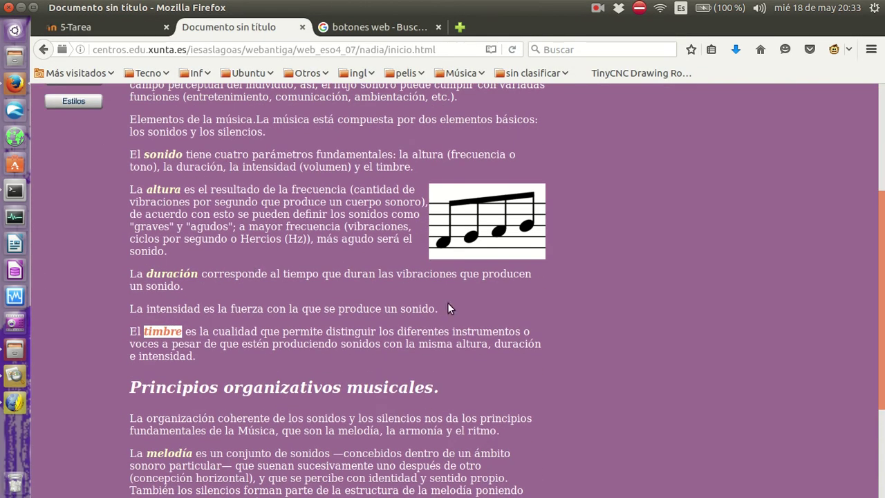
{"action": "left_click", "coordinate": [15, 401]}
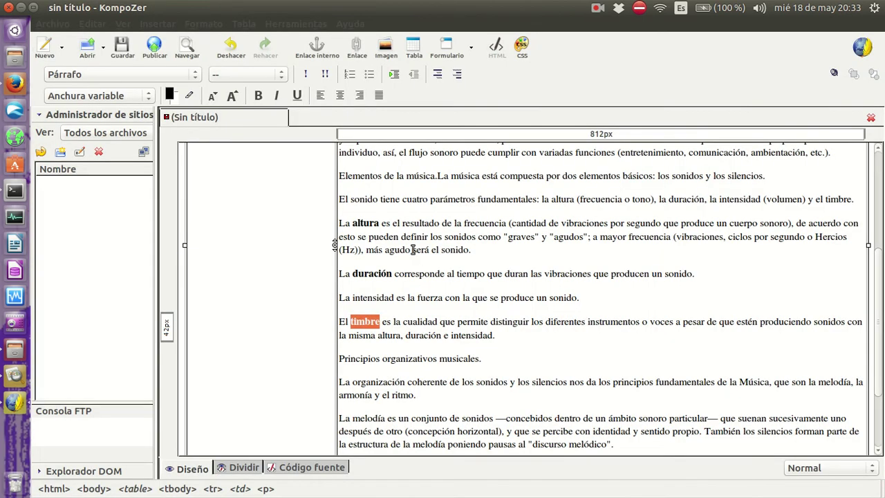
{"action": "scroll", "coordinate": [418, 273], "scroll_direction": "up", "scroll_amount": 3}
{"action": "left_click", "coordinate": [365, 317]}
{"action": "double_click", "coordinate": [364, 317]}
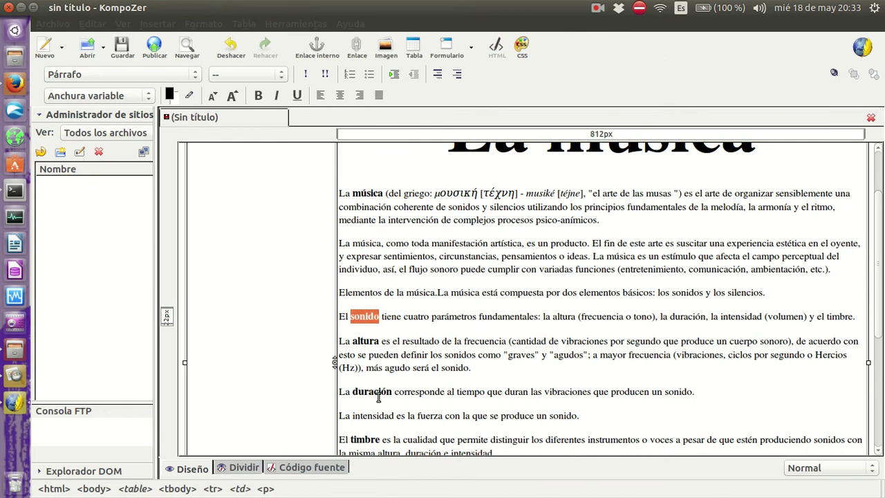
- Switch to Firefox and examine the second heading and the emphasised words in the last paragraphs of the model page
{"action": "scroll", "coordinate": [581, 221], "scroll_direction": "down", "scroll_amount": 3}
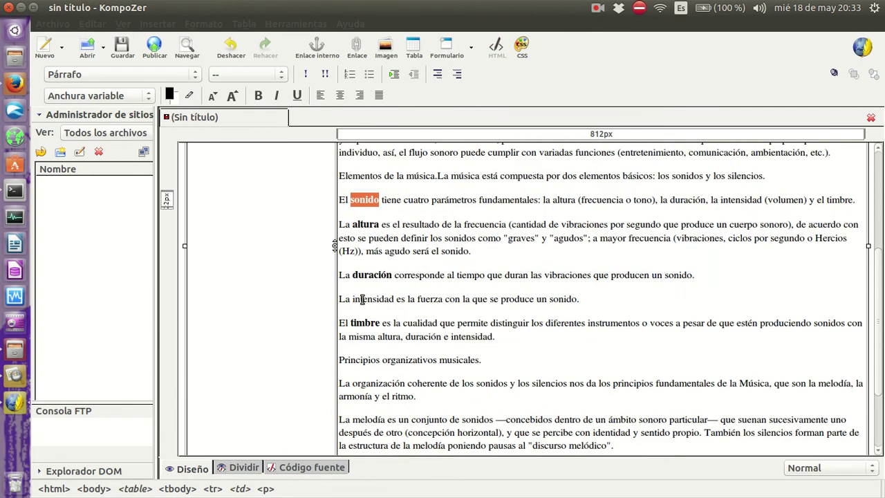
{"action": "scroll", "coordinate": [396, 302], "scroll_direction": "up", "scroll_amount": 1}
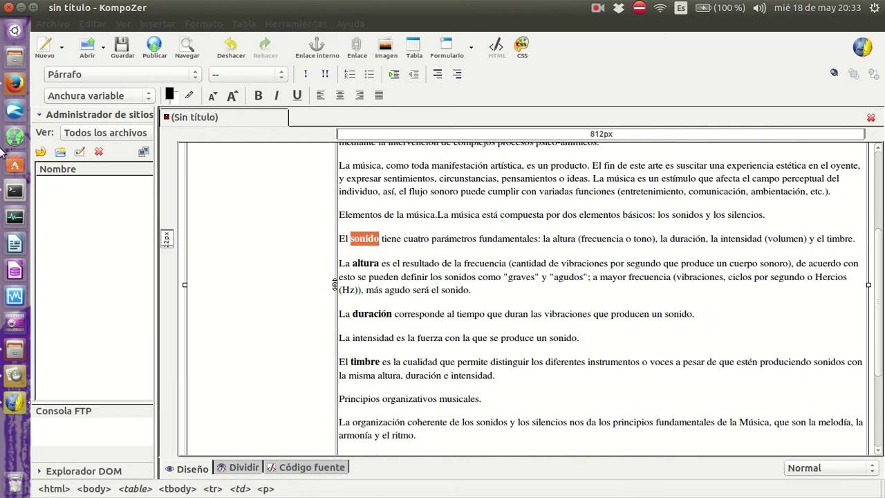
{"action": "left_click", "coordinate": [22, 86]}
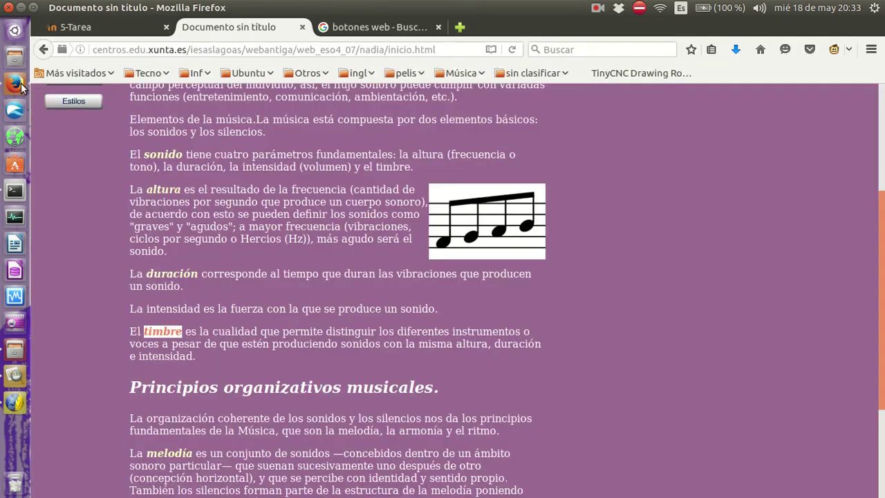
{"action": "key", "text": "F5"}
{"action": "scroll", "coordinate": [305, 278], "scroll_direction": "down", "scroll_amount": 8}
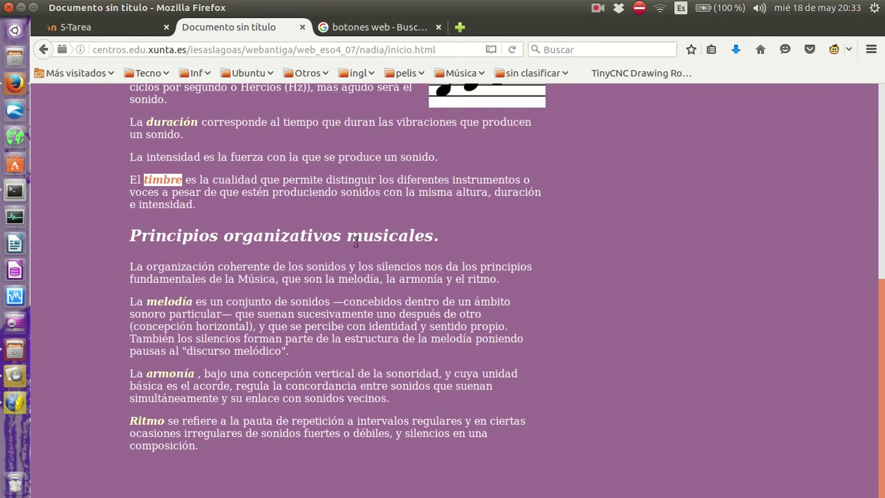
{"action": "key", "text": "F5"}
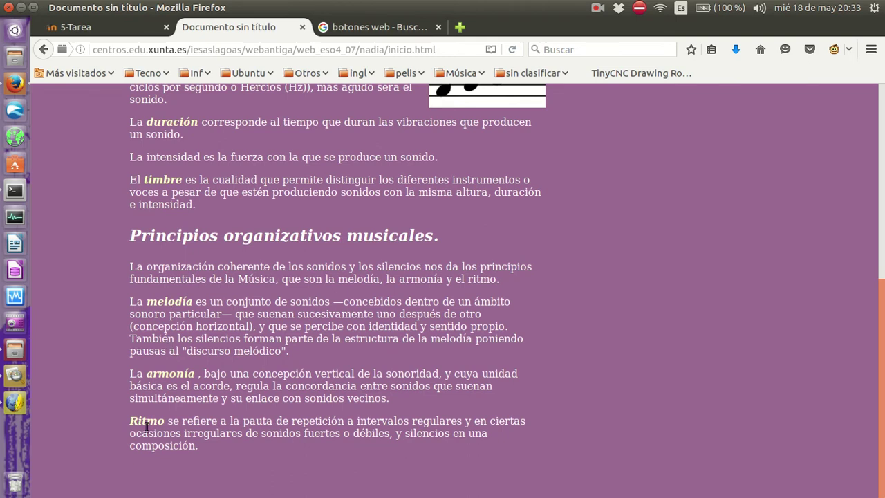
- Switch to KompoZer, enlarge the line "Principios organizativos musicales." by several sizes and make it bold
{"action": "left_click", "coordinate": [11, 409]}
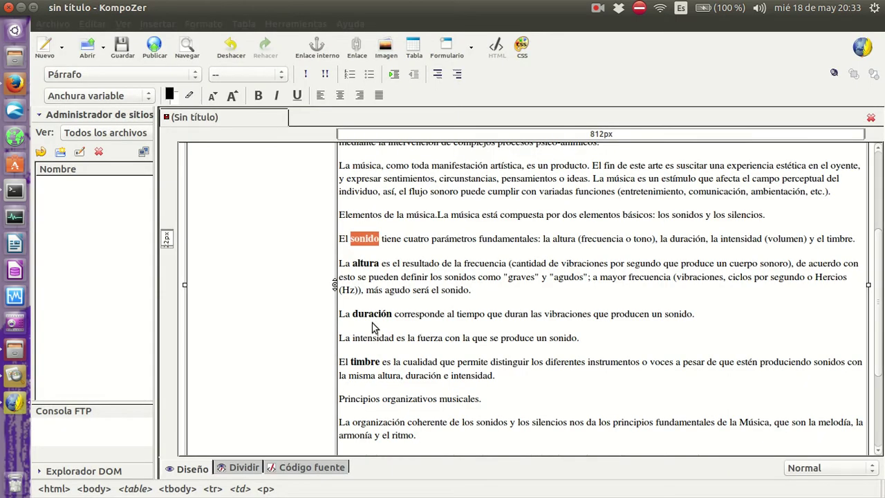
{"action": "triple_click", "coordinate": [405, 403]}
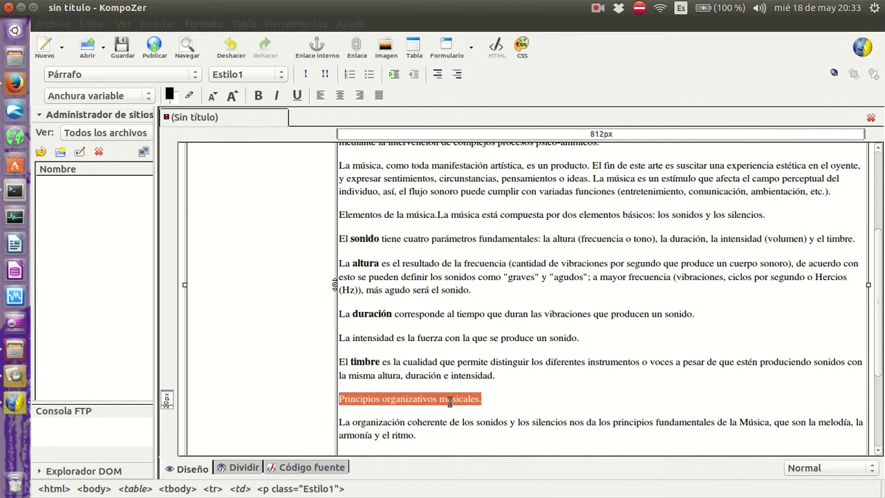
{"action": "left_click", "coordinate": [233, 95]}
{"action": "left_click", "coordinate": [234, 95]}
{"action": "scroll", "coordinate": [642, 247], "scroll_direction": "up", "scroll_amount": 5}
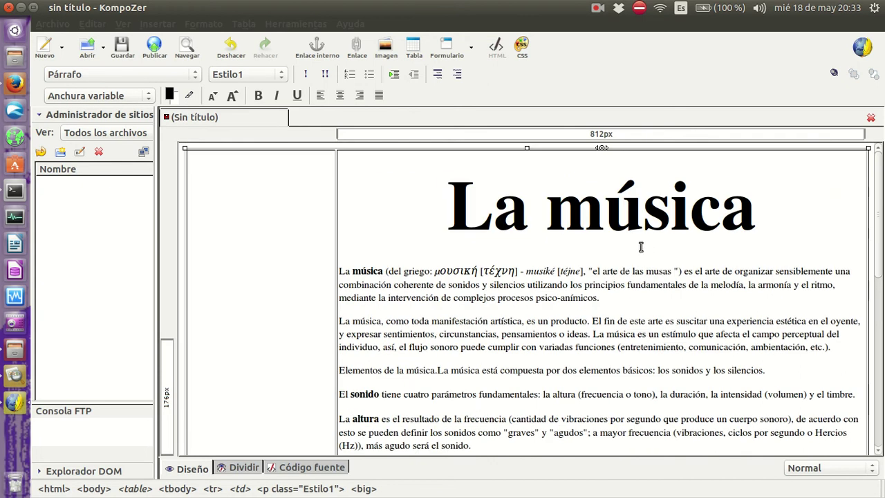
{"action": "scroll", "coordinate": [611, 254], "scroll_direction": "down", "scroll_amount": 9}
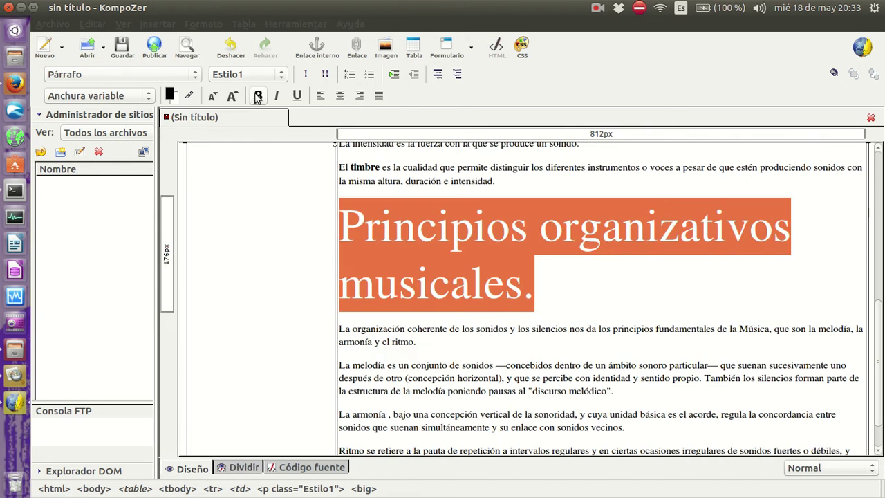
{"action": "left_click", "coordinate": [258, 96]}
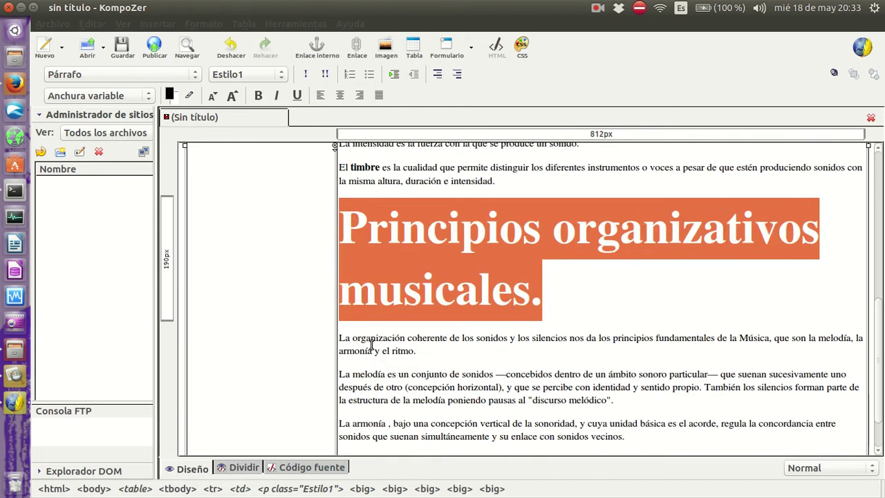
- Make the words melodía, armonía and Ritmo bold at the start of their paragraphs
{"action": "double_click", "coordinate": [367, 374]}
{"action": "left_click", "coordinate": [258, 95]}
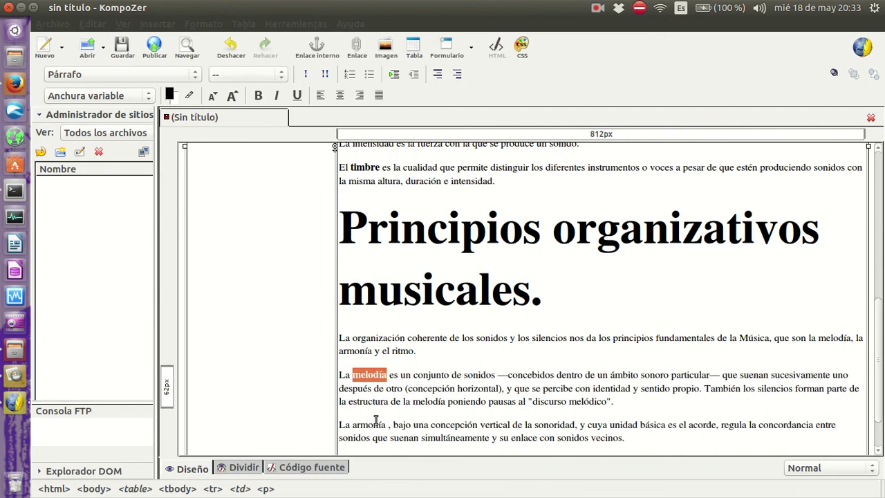
{"action": "double_click", "coordinate": [374, 425]}
{"action": "left_click", "coordinate": [258, 96]}
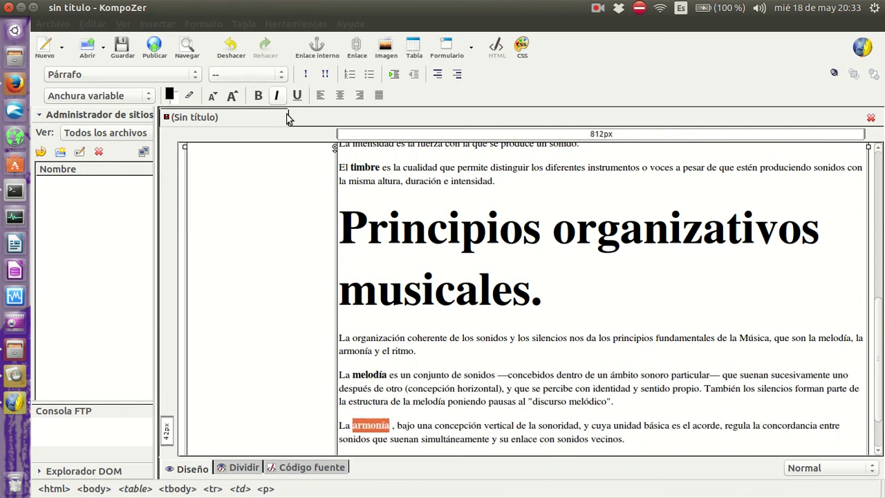
{"action": "scroll", "coordinate": [523, 273], "scroll_direction": "down", "scroll_amount": 2}
{"action": "left_click", "coordinate": [352, 408]}
{"action": "double_click", "coordinate": [352, 408]}
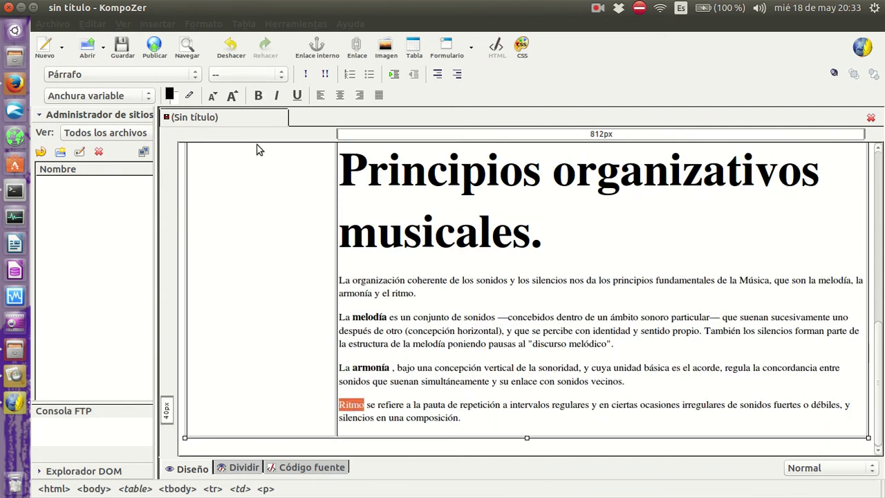
{"action": "left_click", "coordinate": [258, 95]}
{"action": "triple_click", "coordinate": [553, 331]}
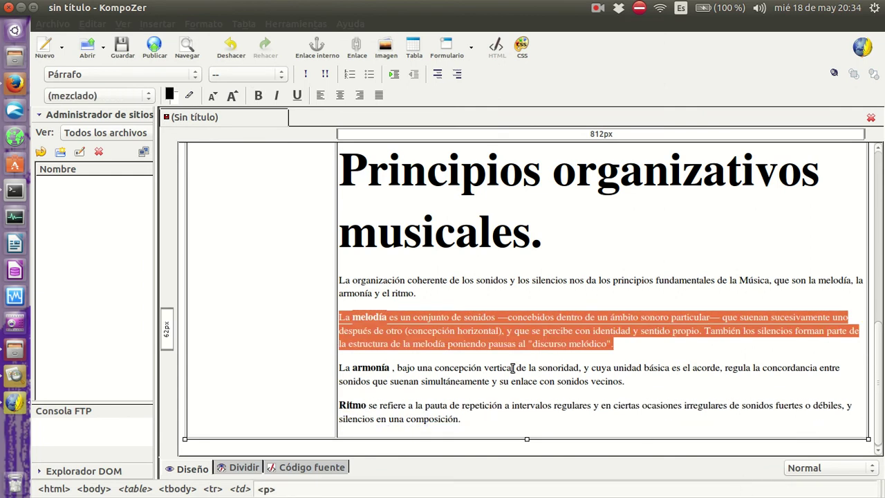
- Review the formatted page from the title down, and switch to Firefox to look at the music notes picture in the model page
{"action": "scroll", "coordinate": [521, 368], "scroll_direction": "up", "scroll_amount": 8}
{"action": "scroll", "coordinate": [342, 329], "scroll_direction": "down", "scroll_amount": 4}
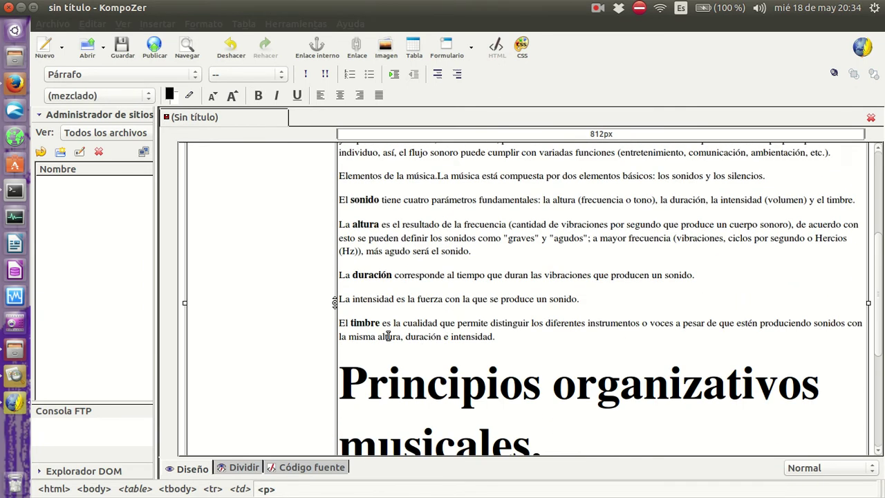
{"action": "scroll", "coordinate": [400, 335], "scroll_direction": "up", "scroll_amount": 5}
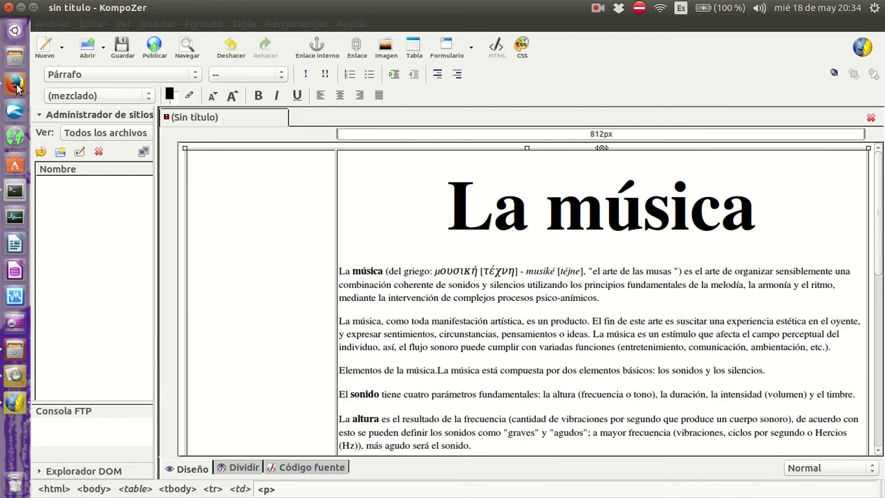
{"action": "key", "text": "alt+Tab"}
{"action": "scroll", "coordinate": [614, 331], "scroll_direction": "up", "scroll_amount": 8}
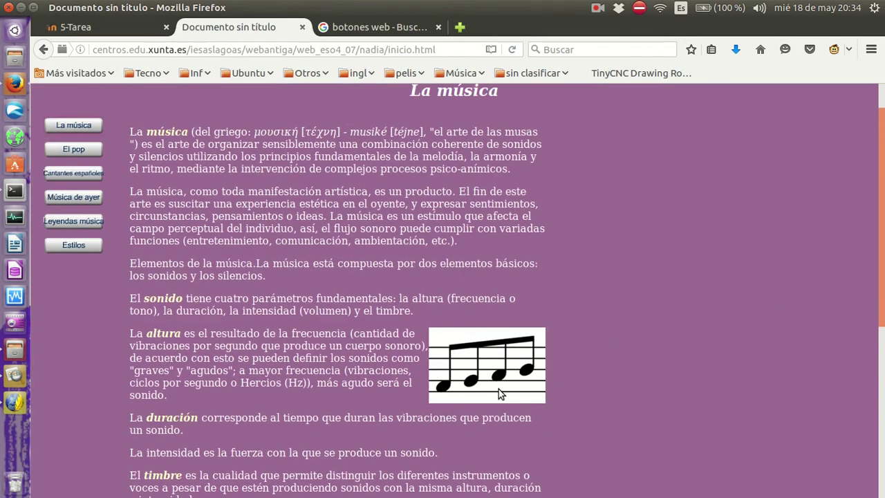
- Replace the "botones web" image search with a Google image search for "notas musicales"
{"action": "left_click", "coordinate": [376, 31]}
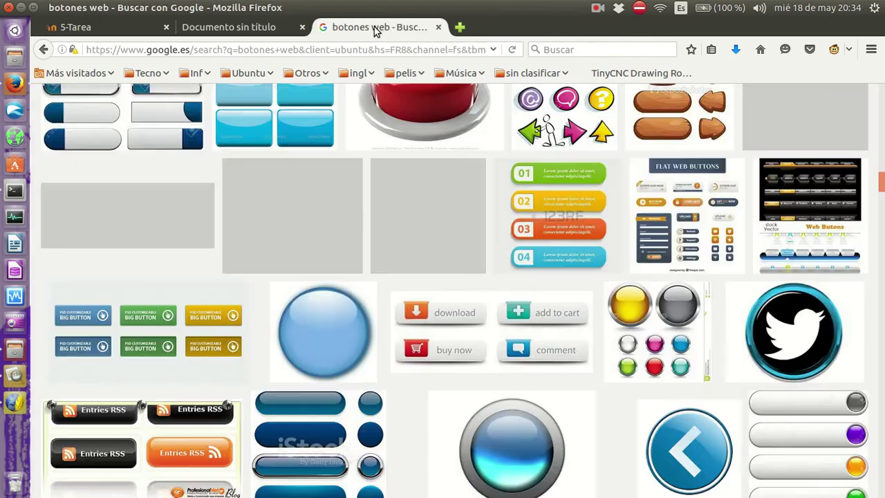
{"action": "scroll", "coordinate": [530, 159], "scroll_direction": "up", "scroll_amount": 10}
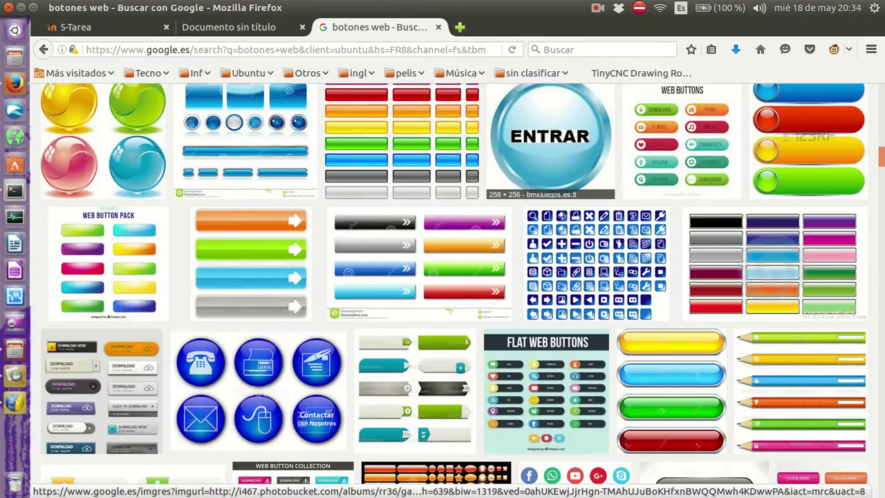
{"action": "scroll", "coordinate": [531, 159], "scroll_direction": "up", "scroll_amount": 6}
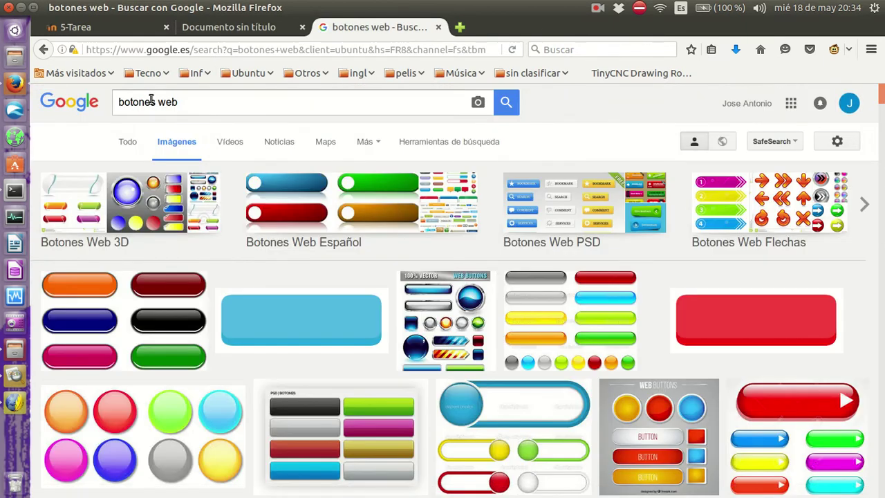
{"action": "triple_click", "coordinate": [151, 96]}
{"action": "type", "text": "n"}
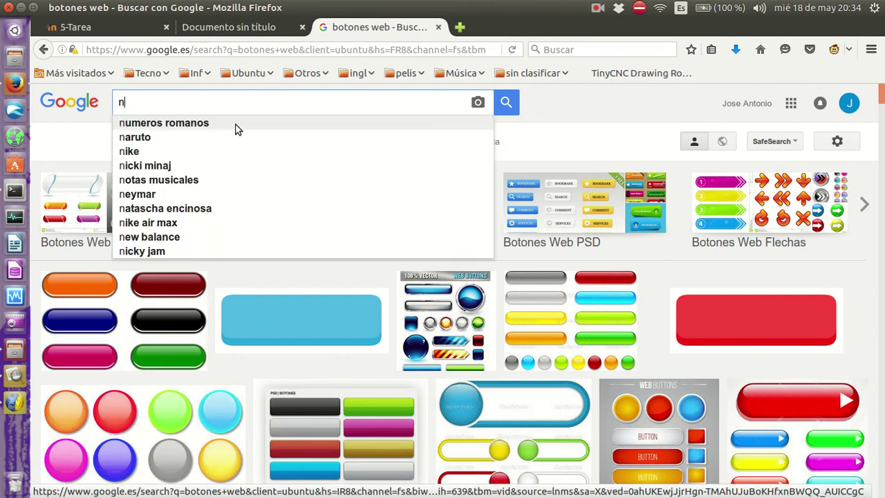
{"action": "type", "text": "otas"}
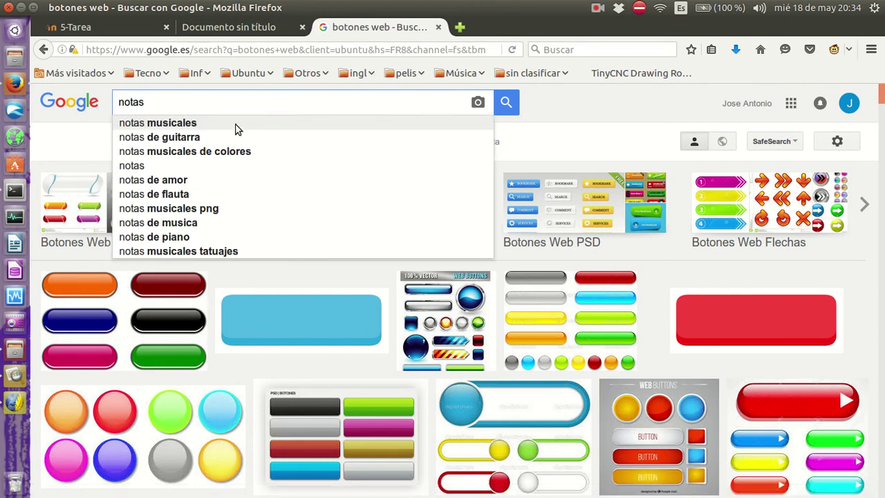
{"action": "key", "text": "Down"}
{"action": "key", "text": "Up"}
{"action": "key", "text": "Return"}
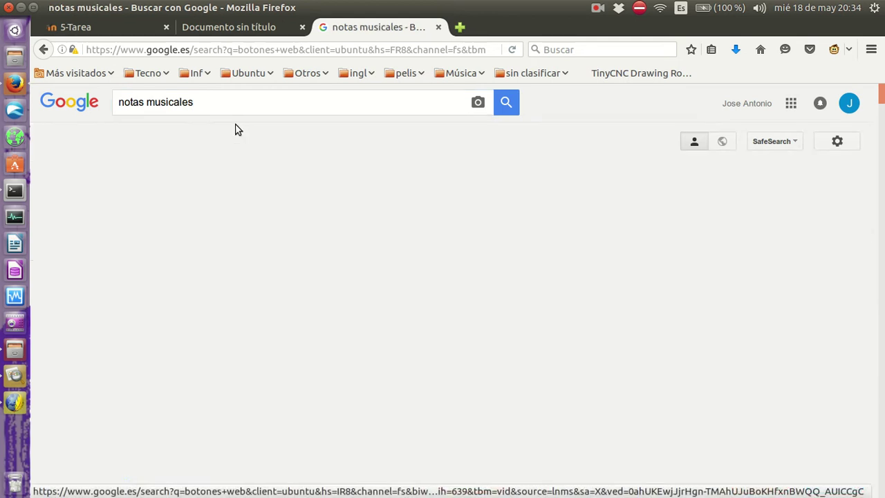
- Look through the Google image results for a suitable picture of musical notes
{"action": "scroll", "coordinate": [626, 261], "scroll_direction": "down", "scroll_amount": 3}
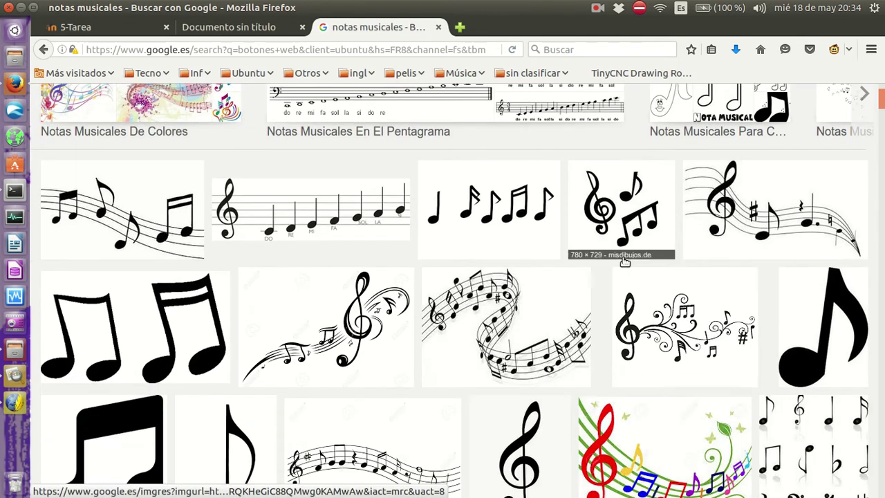
{"action": "scroll", "coordinate": [627, 260], "scroll_direction": "down", "scroll_amount": 5}
{"action": "scroll", "coordinate": [611, 284], "scroll_direction": "down", "scroll_amount": 2}
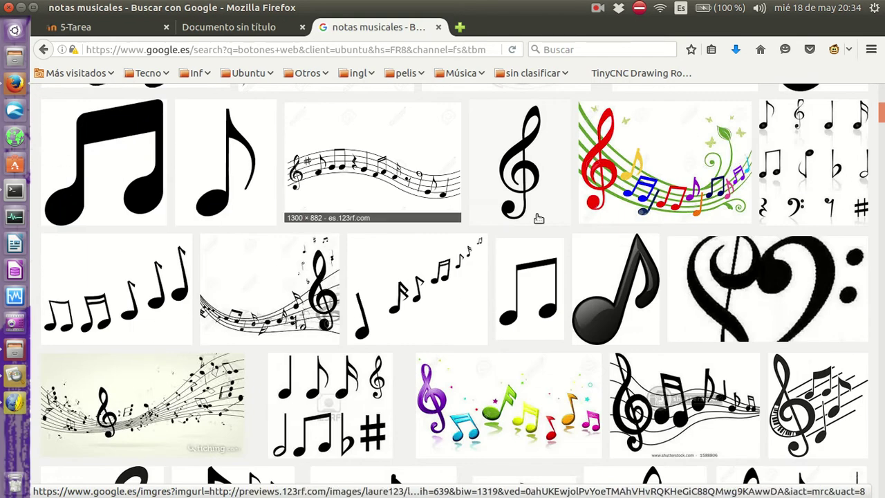
{"action": "scroll", "coordinate": [659, 290], "scroll_direction": "down", "scroll_amount": 3}
{"action": "scroll", "coordinate": [659, 291], "scroll_direction": "down", "scroll_amount": 10}
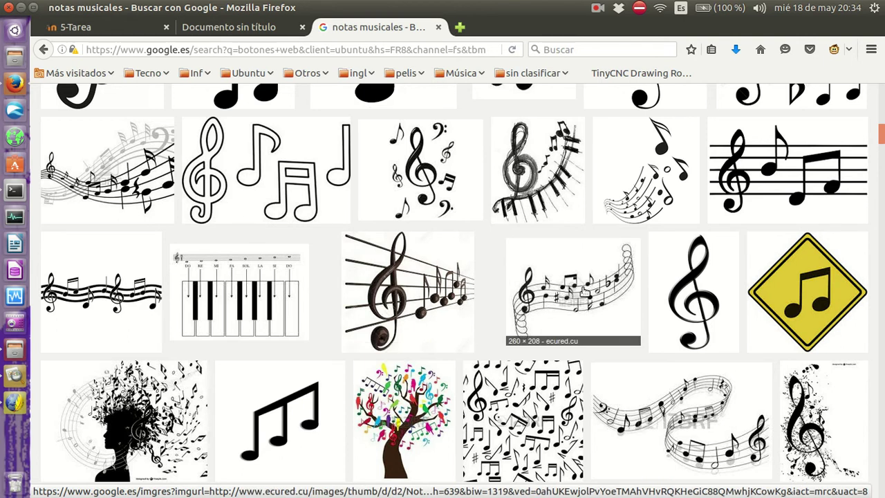
{"action": "scroll", "coordinate": [622, 292], "scroll_direction": "down", "scroll_amount": 5}
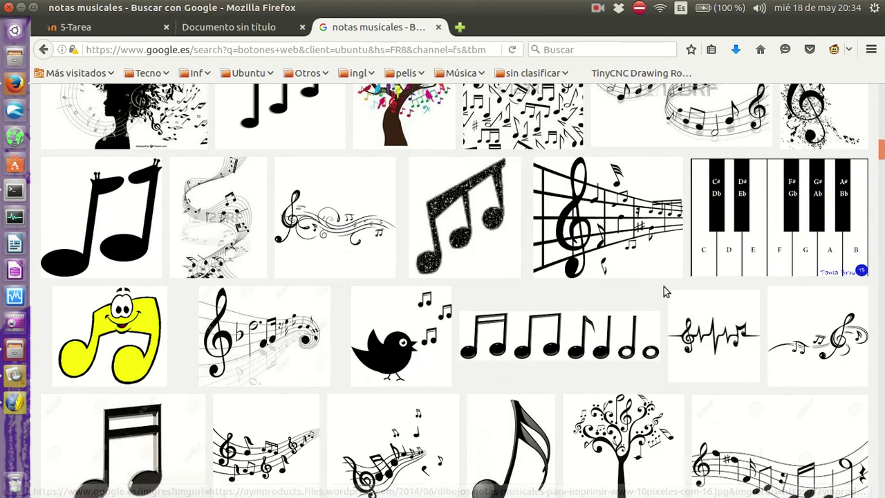
{"action": "scroll", "coordinate": [627, 246], "scroll_direction": "down", "scroll_amount": 3}
{"action": "scroll", "coordinate": [627, 246], "scroll_direction": "down", "scroll_amount": 2}
{"action": "scroll", "coordinate": [837, 252], "scroll_direction": "down", "scroll_amount": 3}
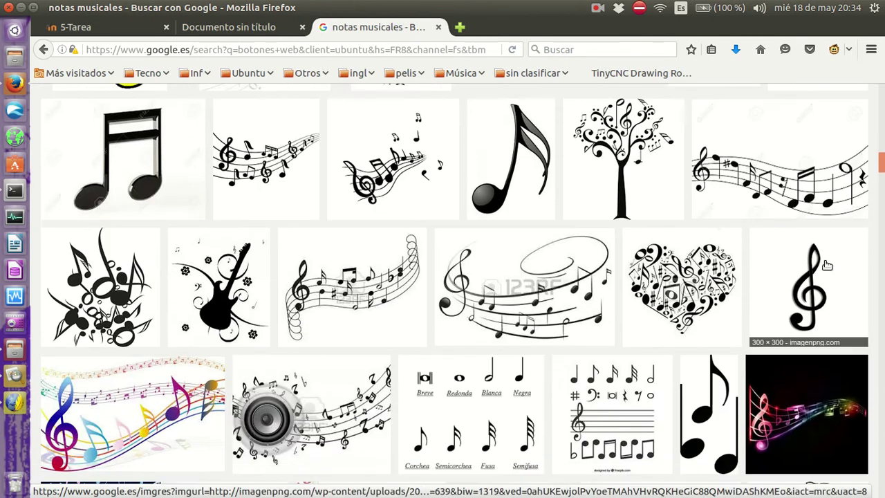
- Save the heart-shaped musical notes picture as a JPEG in the webtorrecillas/imagenes folder under its suggested name
{"action": "left_click", "coordinate": [705, 273]}
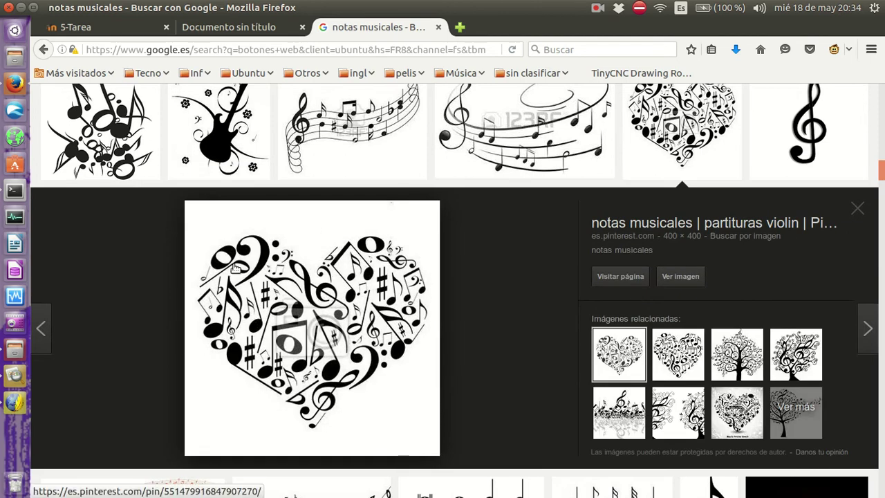
{"action": "right_click", "coordinate": [257, 279]}
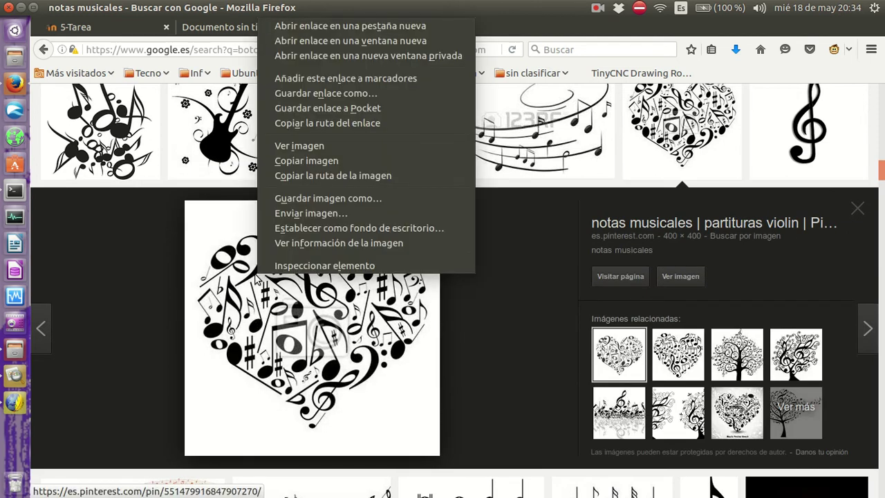
{"action": "left_click", "coordinate": [309, 200]}
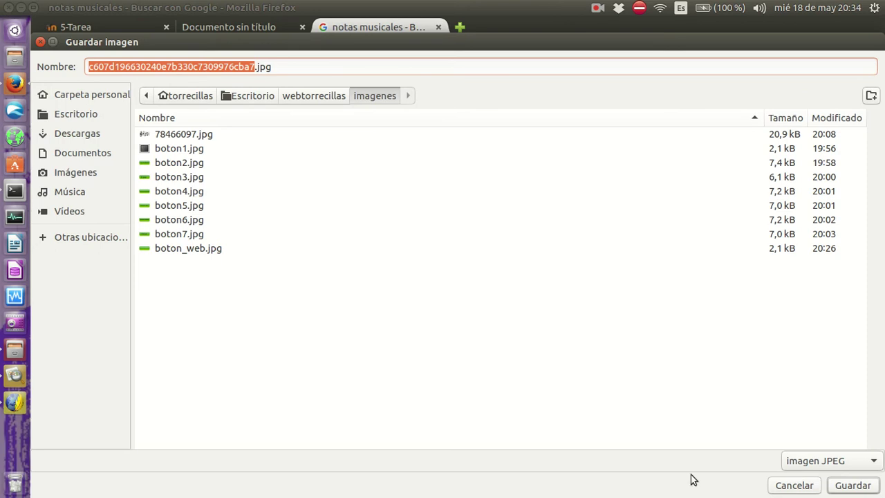
{"action": "left_click", "coordinate": [851, 486]}
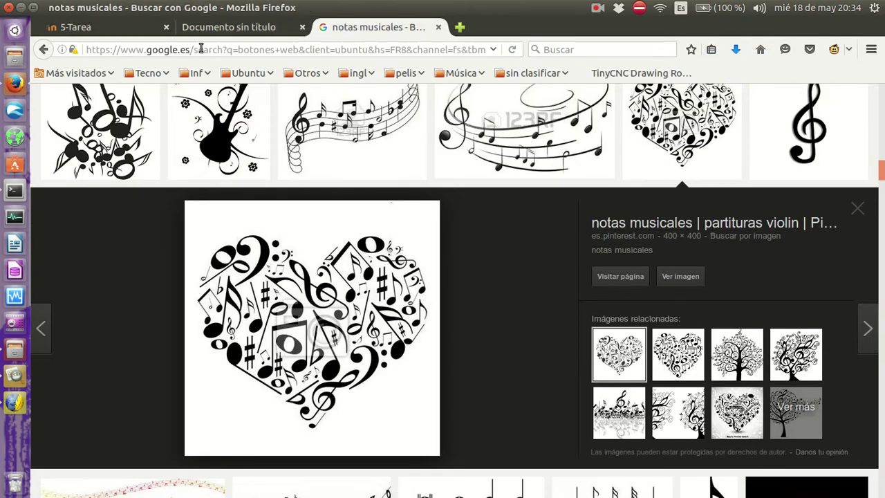
- Compare the page in KompoZer with the model page in Firefox, highlighting the altura paragraph beside the notes picture
{"action": "left_click", "coordinate": [16, 403]}
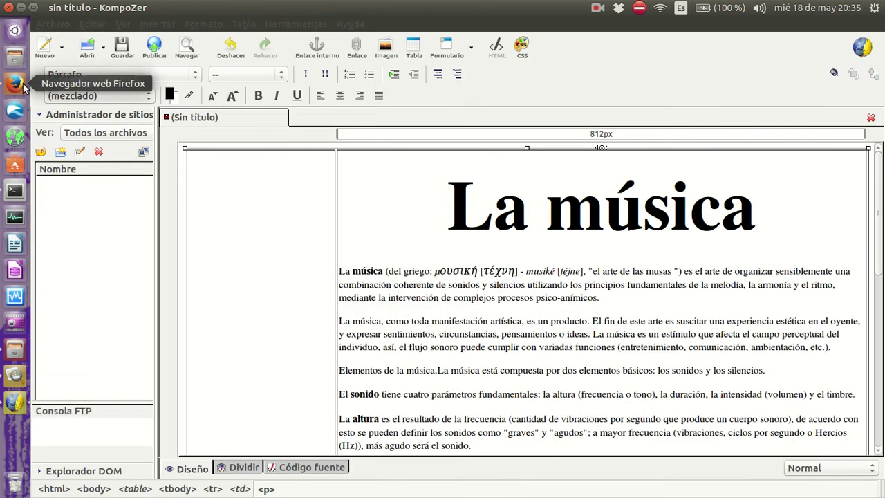
{"action": "scroll", "coordinate": [580, 317], "scroll_direction": "down", "scroll_amount": 3}
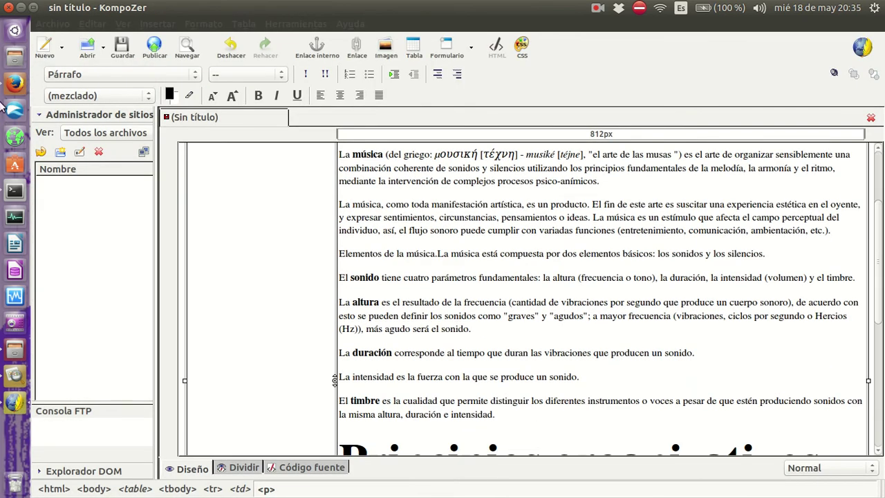
{"action": "left_click", "coordinate": [14, 83]}
{"action": "left_click", "coordinate": [211, 27]}
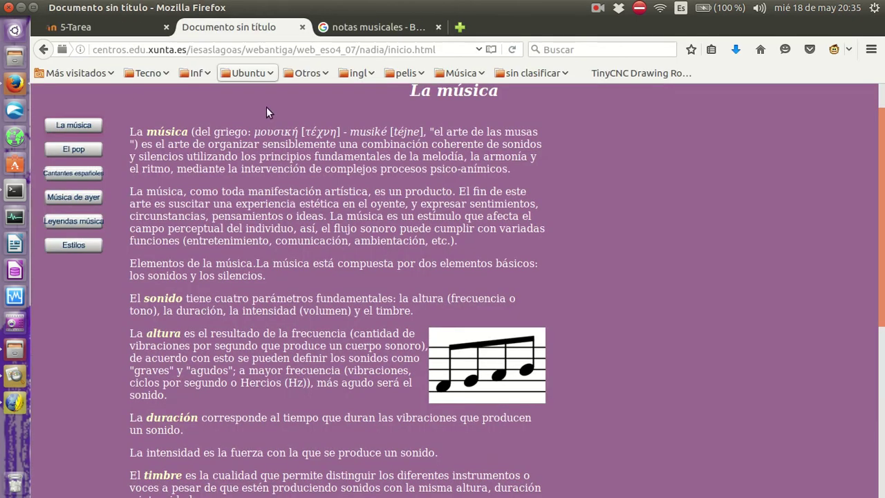
{"action": "left_click_drag", "start_coordinate": [142, 330], "coordinate": [436, 395]}
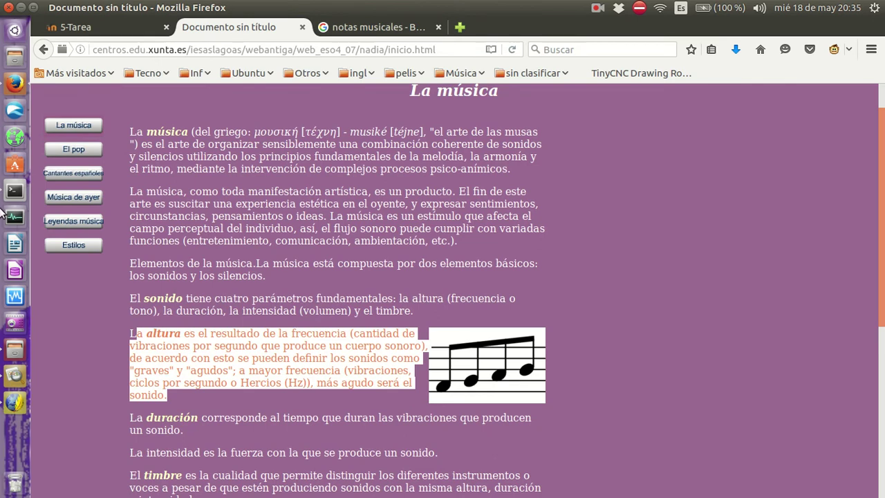
- Switch to KompoZer and insert c607d196630240e7b330c7309976cba7.jpg before the altura paragraph at real size, without alternative text
{"action": "left_click", "coordinate": [17, 402]}
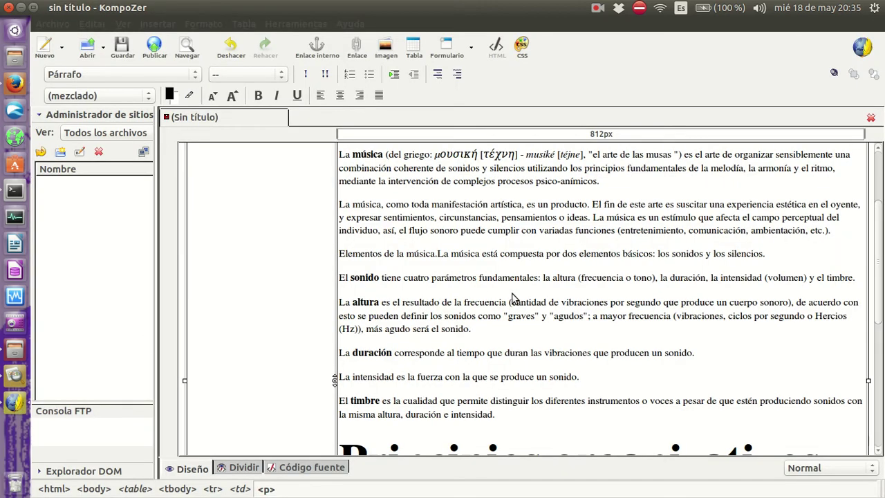
{"action": "left_click", "coordinate": [339, 301]}
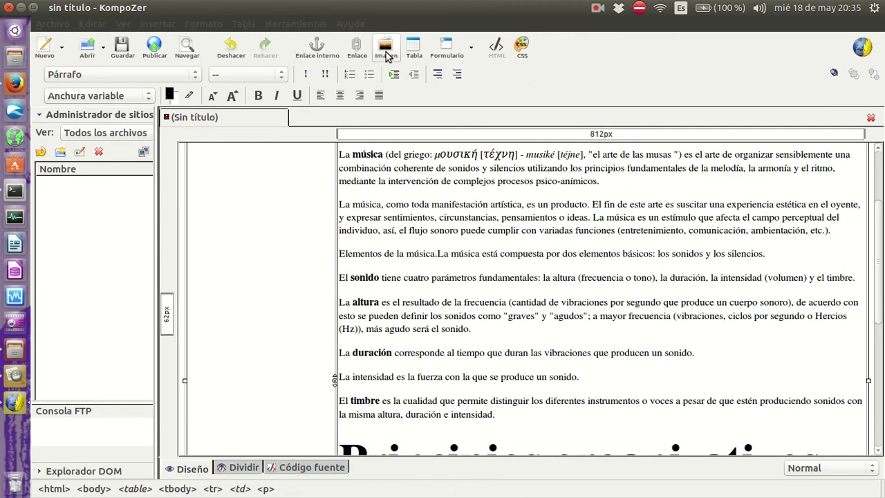
{"action": "left_click", "coordinate": [386, 54]}
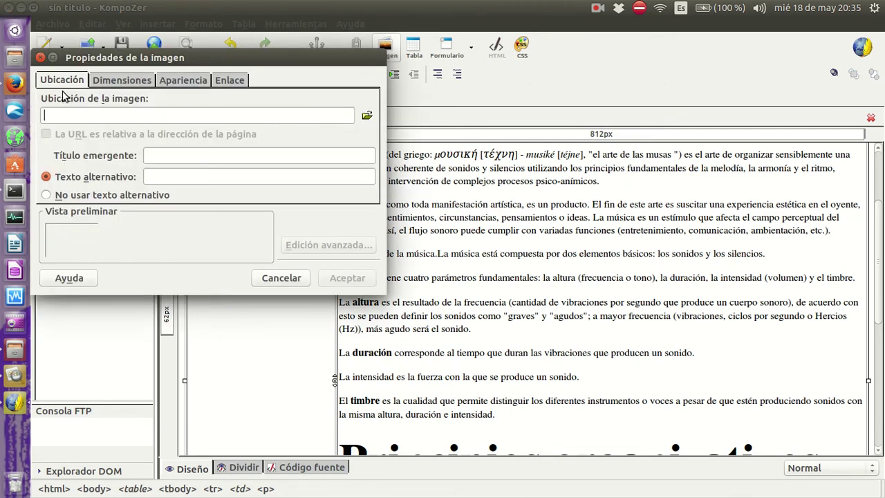
{"action": "left_click", "coordinate": [367, 115]}
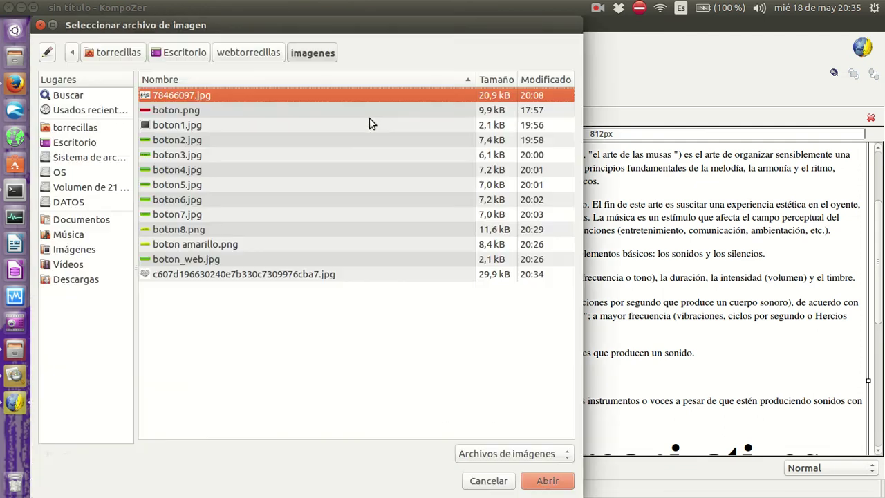
{"action": "left_click", "coordinate": [209, 278]}
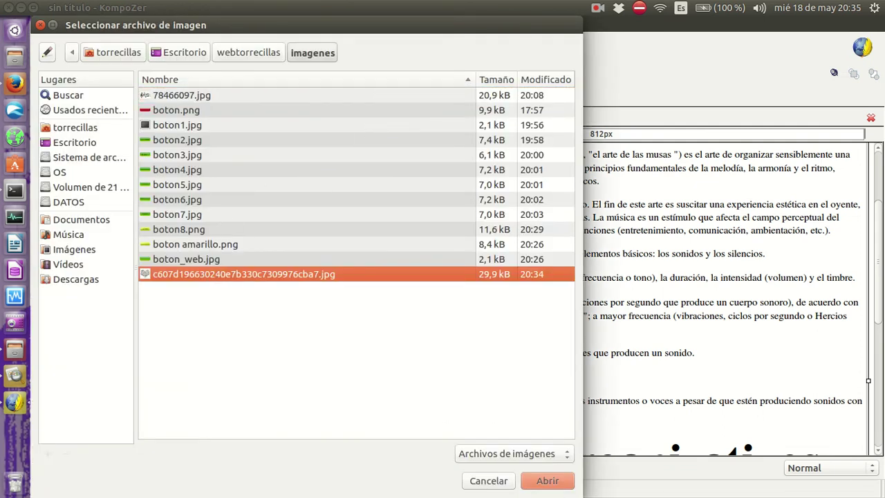
{"action": "left_click", "coordinate": [553, 487]}
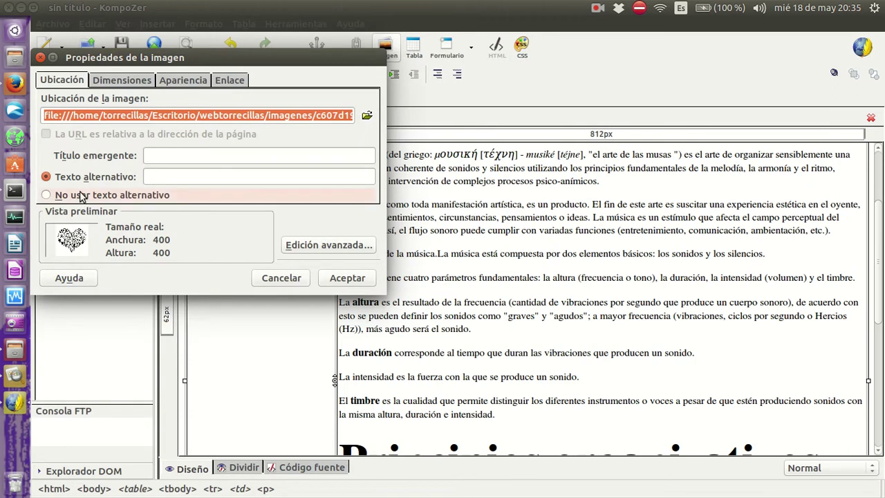
{"action": "left_click", "coordinate": [112, 199]}
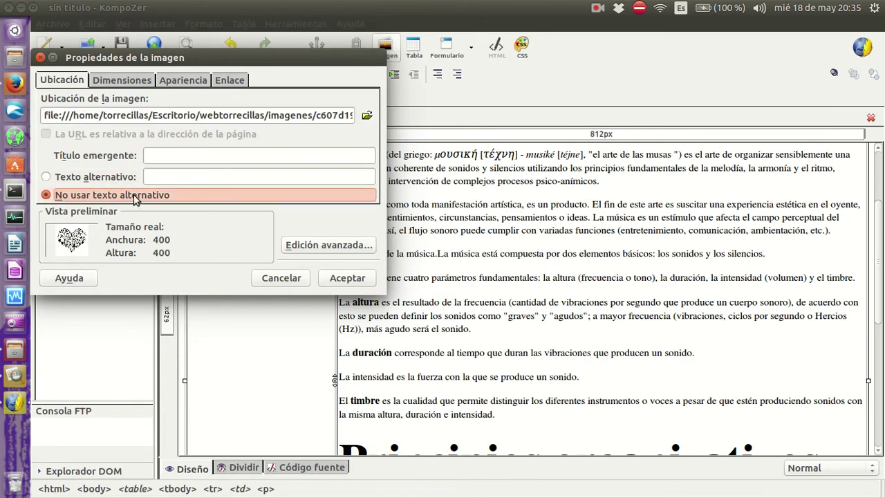
{"action": "left_click", "coordinate": [121, 81]}
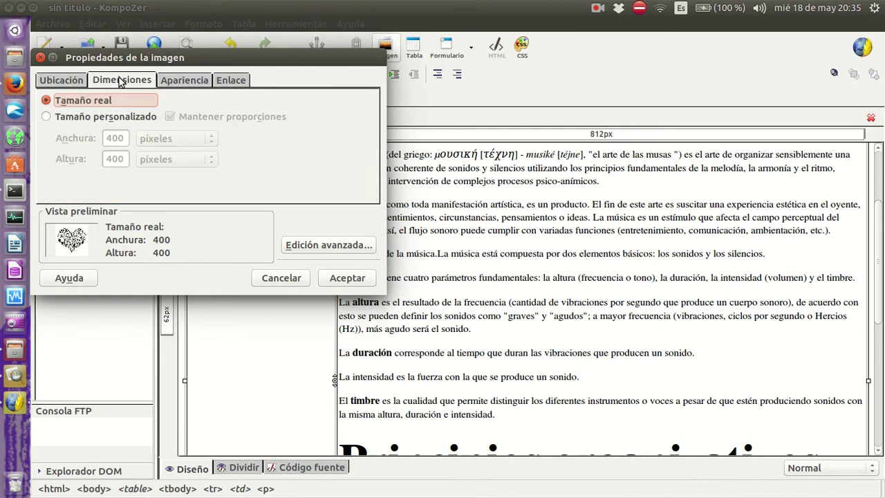
{"action": "left_click", "coordinate": [347, 278]}
- Set the text alignment of the inserted heart picture to "Fluir por la izquierda"
{"action": "scroll", "coordinate": [427, 302], "scroll_direction": "down", "scroll_amount": 3}
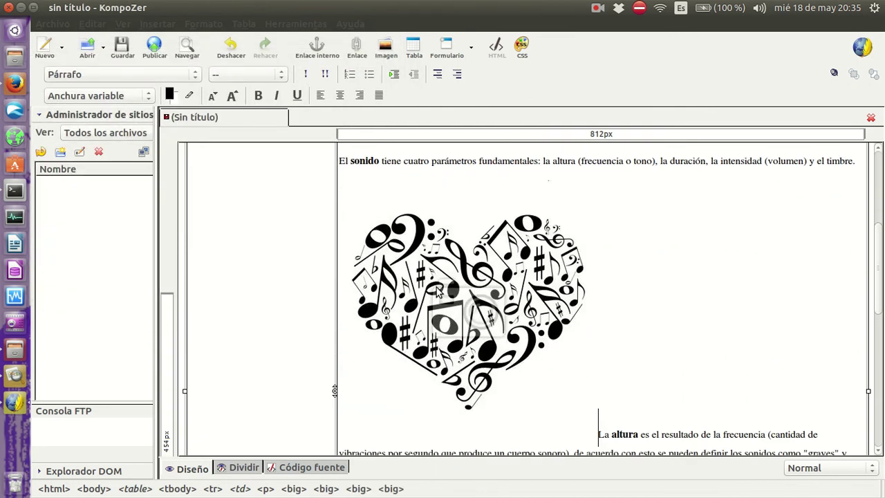
{"action": "scroll", "coordinate": [428, 302], "scroll_direction": "up", "scroll_amount": 1}
{"action": "scroll", "coordinate": [427, 303], "scroll_direction": "down", "scroll_amount": 3}
{"action": "scroll", "coordinate": [427, 302], "scroll_direction": "up", "scroll_amount": 2}
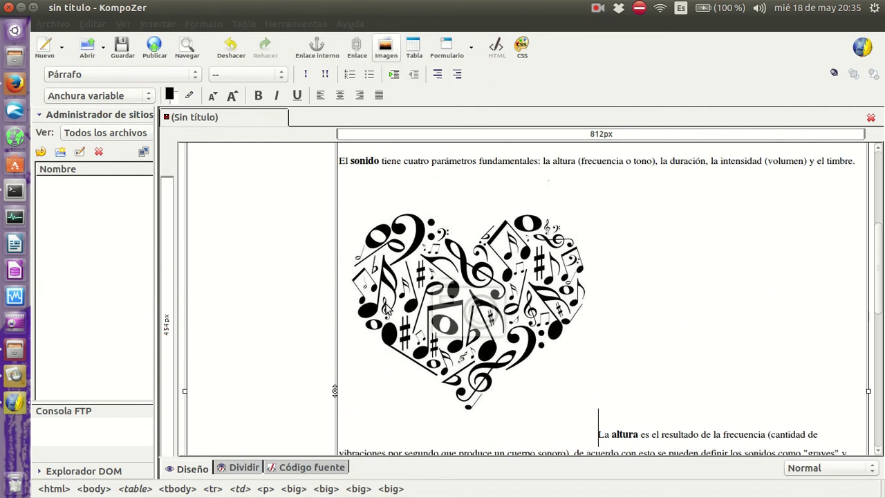
{"action": "scroll", "coordinate": [386, 304], "scroll_direction": "down", "scroll_amount": 2}
{"action": "left_click", "coordinate": [443, 247]}
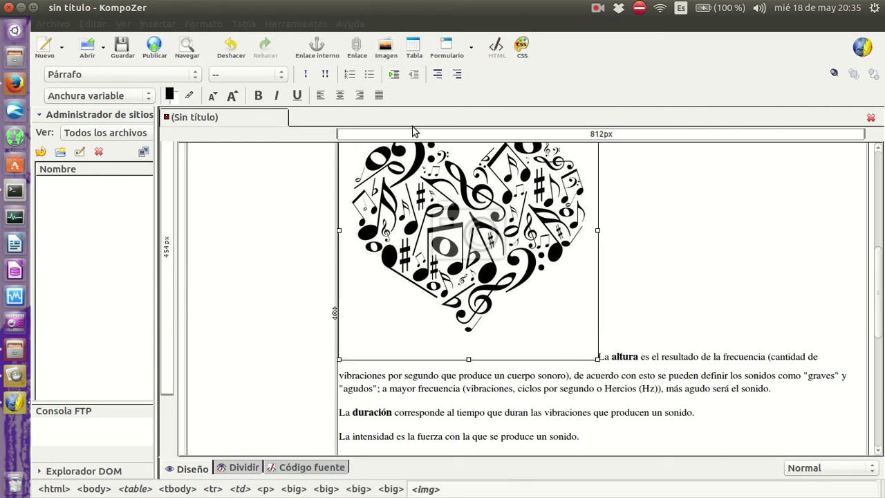
{"action": "left_click", "coordinate": [393, 64]}
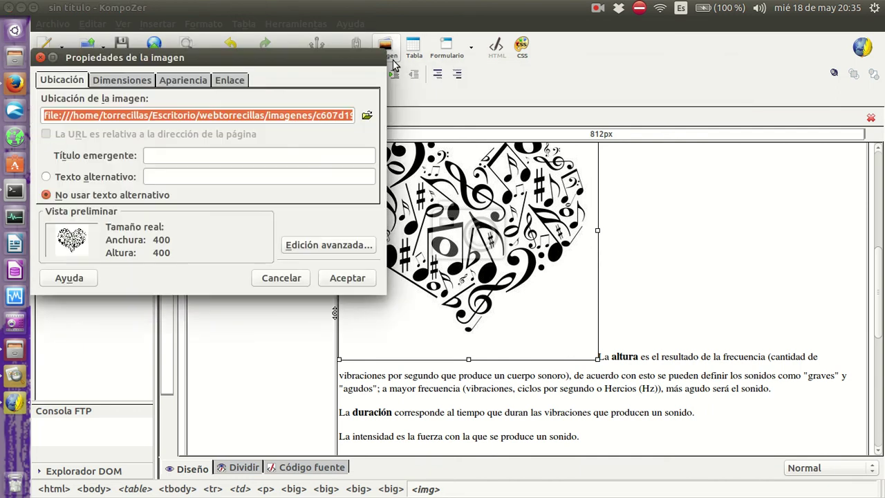
{"action": "left_click", "coordinate": [136, 84]}
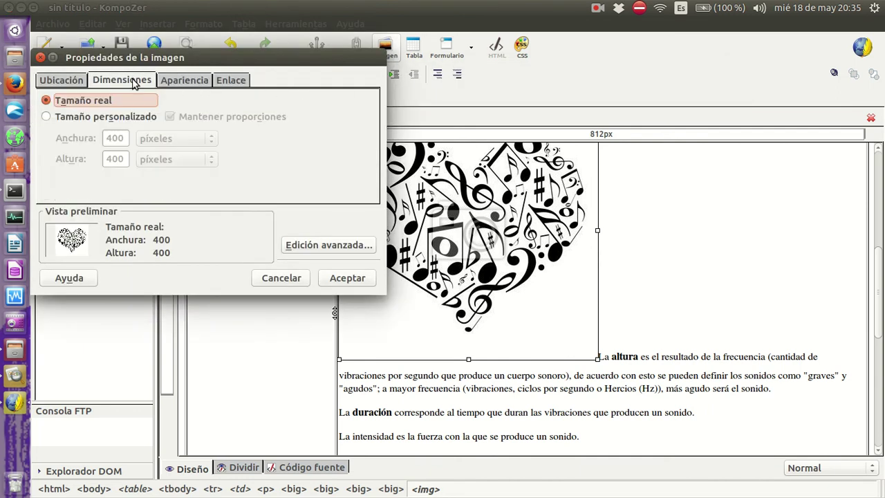
{"action": "left_click", "coordinate": [184, 82]}
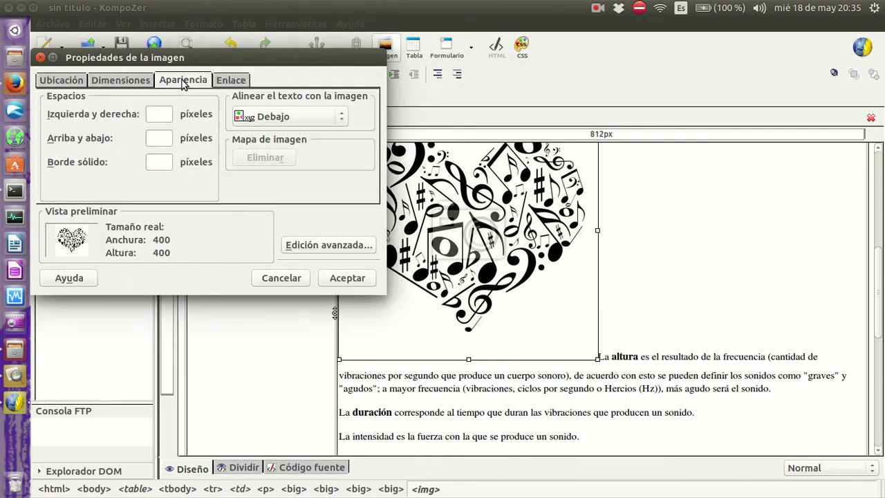
{"action": "left_click", "coordinate": [290, 119]}
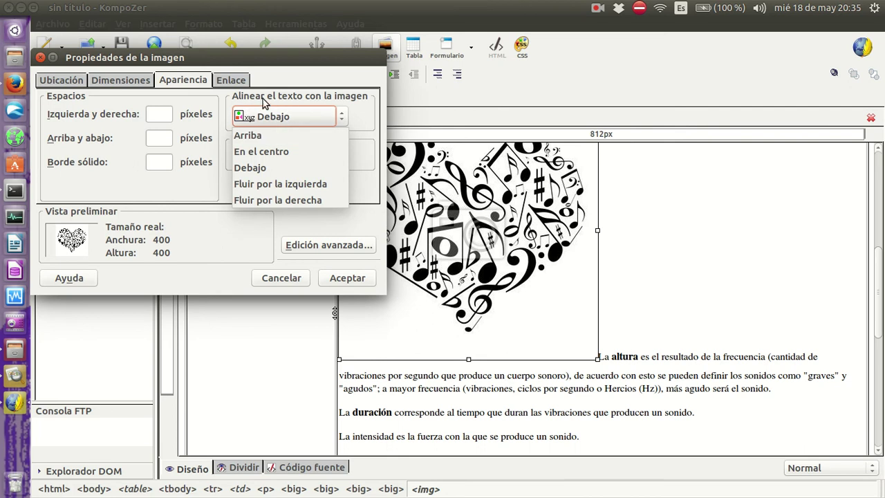
{"action": "left_click", "coordinate": [267, 184]}
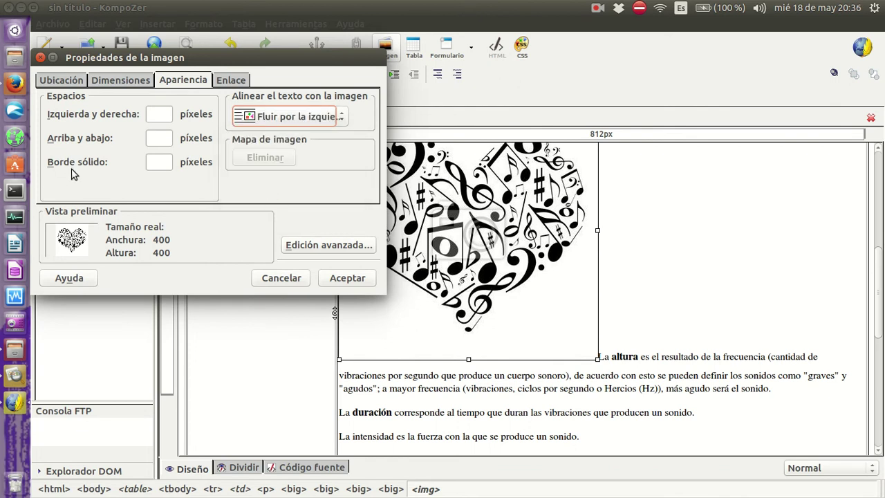
{"action": "left_click", "coordinate": [344, 278]}
- Shrink the heart picture proportionally to about half its original width beside the altura and timbre paragraphs
{"action": "scroll", "coordinate": [625, 353], "scroll_direction": "up", "scroll_amount": 3}
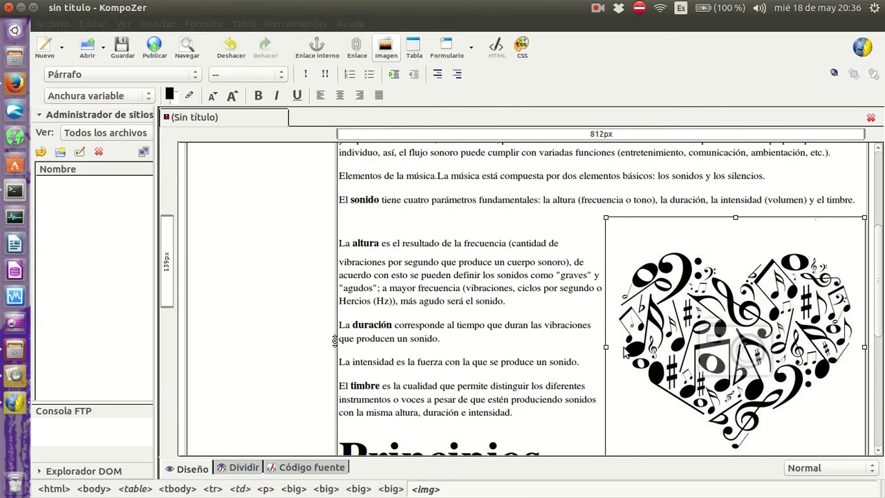
{"action": "scroll", "coordinate": [642, 332], "scroll_direction": "down", "scroll_amount": 1}
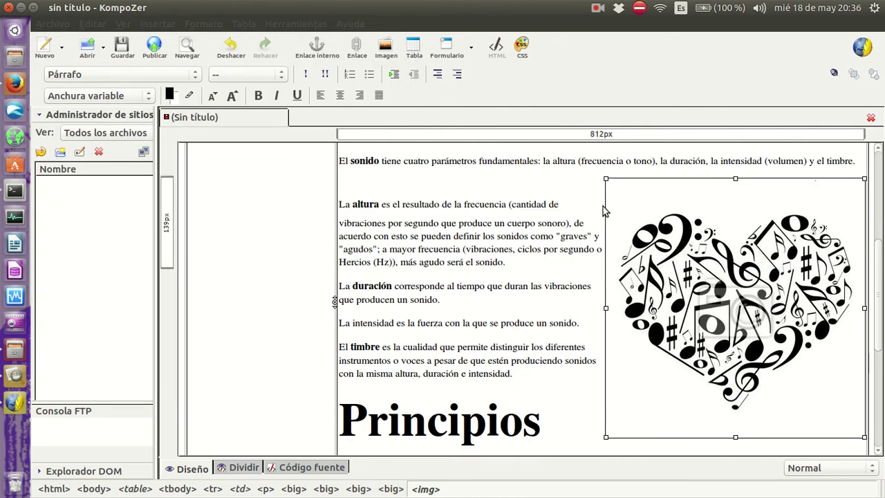
{"action": "left_click", "coordinate": [607, 440]}
{"action": "left_click_drag", "start_coordinate": [606, 438], "coordinate": [713, 334]}
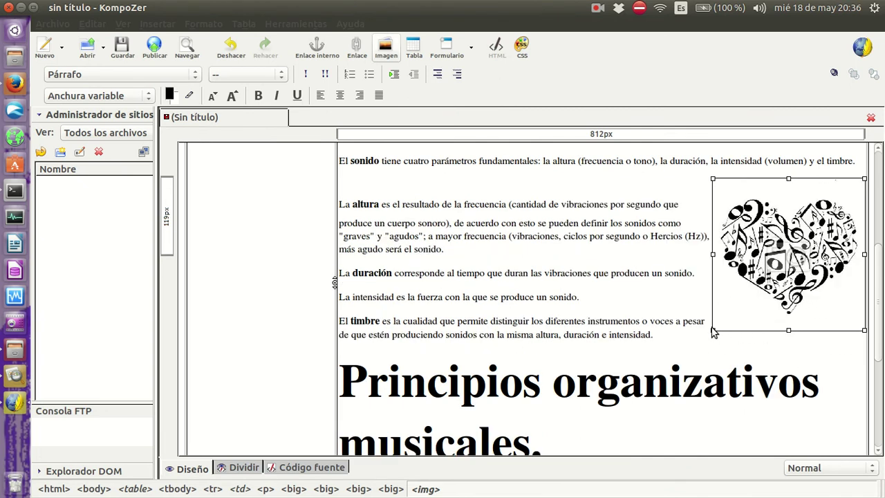
{"action": "left_click_drag", "start_coordinate": [713, 330], "coordinate": [731, 324]}
- Review the page with the resized picture, and switch to Firefox to compare it with the top of the model page
{"action": "scroll", "coordinate": [662, 244], "scroll_direction": "up", "scroll_amount": 6}
{"action": "scroll", "coordinate": [635, 270], "scroll_direction": "down", "scroll_amount": 8}
{"action": "scroll", "coordinate": [635, 275], "scroll_direction": "up", "scroll_amount": 5}
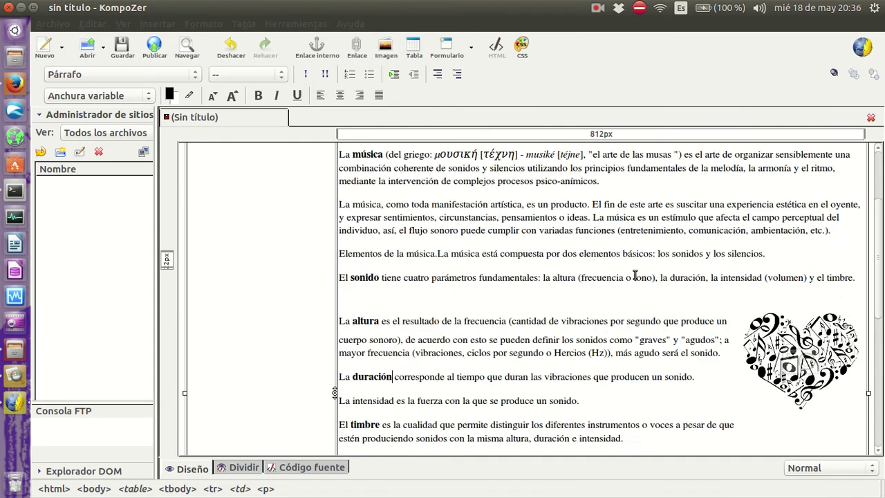
{"action": "scroll", "coordinate": [635, 275], "scroll_direction": "up", "scroll_amount": 2}
{"action": "scroll", "coordinate": [626, 284], "scroll_direction": "down", "scroll_amount": 10}
{"action": "scroll", "coordinate": [621, 294], "scroll_direction": "up", "scroll_amount": 10}
{"action": "left_click", "coordinate": [14, 83]}
{"action": "scroll", "coordinate": [339, 247], "scroll_direction": "up", "scroll_amount": 1}
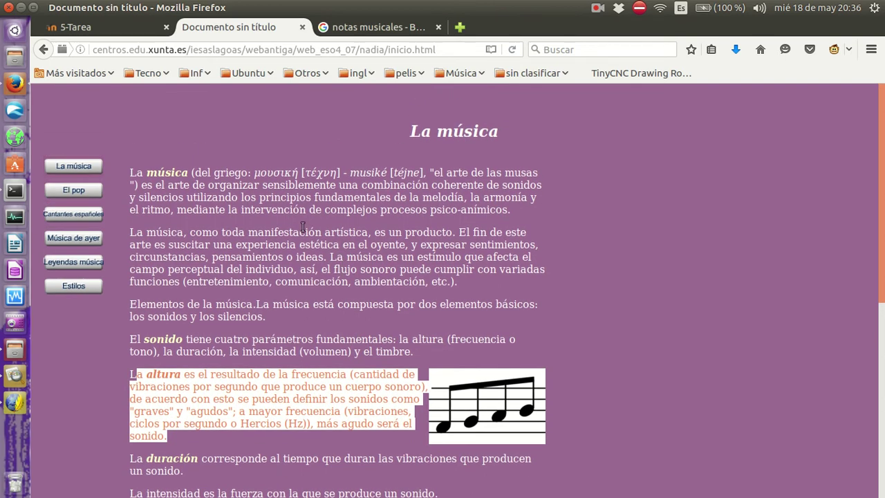
{"action": "left_click", "coordinate": [316, 120]}
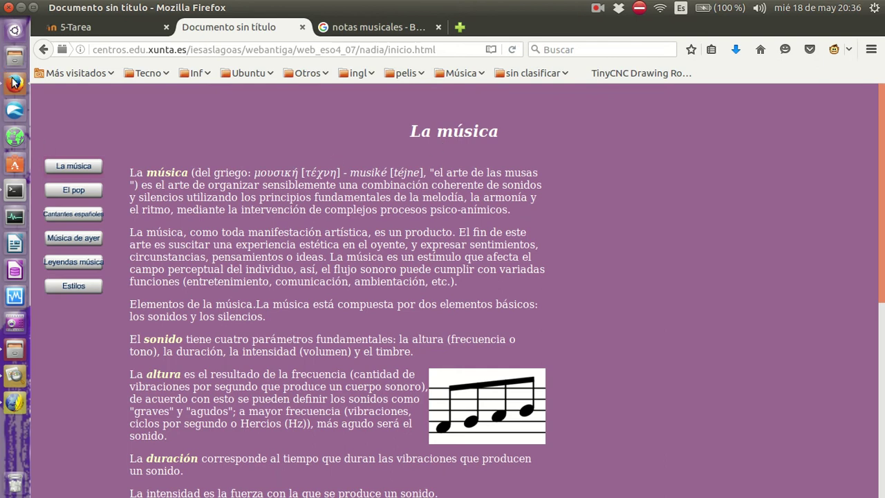
- Switch to KompoZer and choose custom page colours with the purple background #BD28CF
{"action": "left_click", "coordinate": [15, 401]}
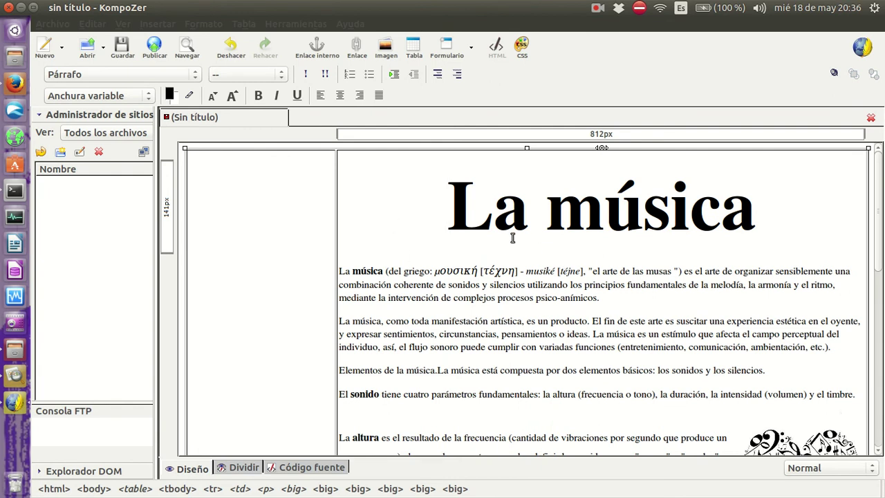
{"action": "left_click", "coordinate": [200, 27]}
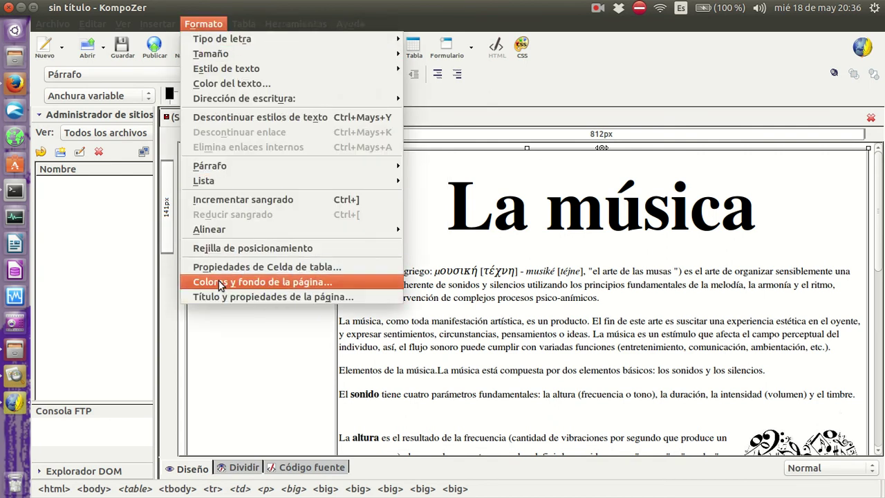
{"action": "left_click", "coordinate": [276, 286]}
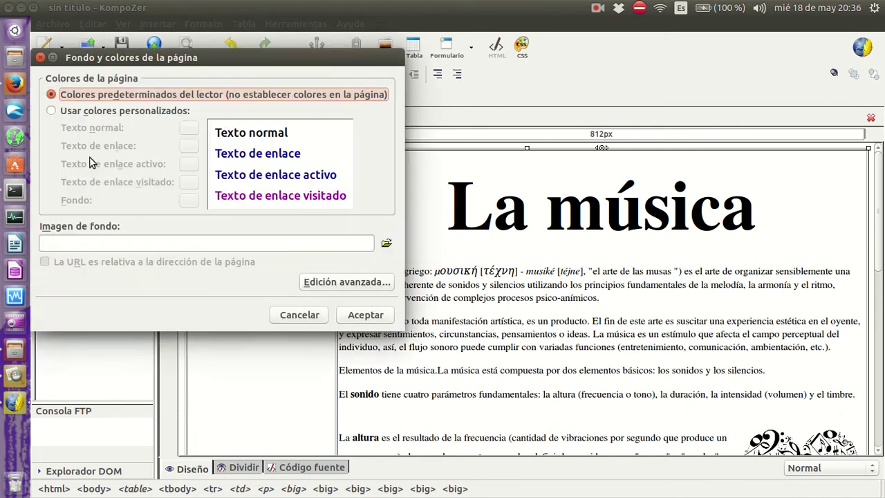
{"action": "left_click", "coordinate": [100, 115]}
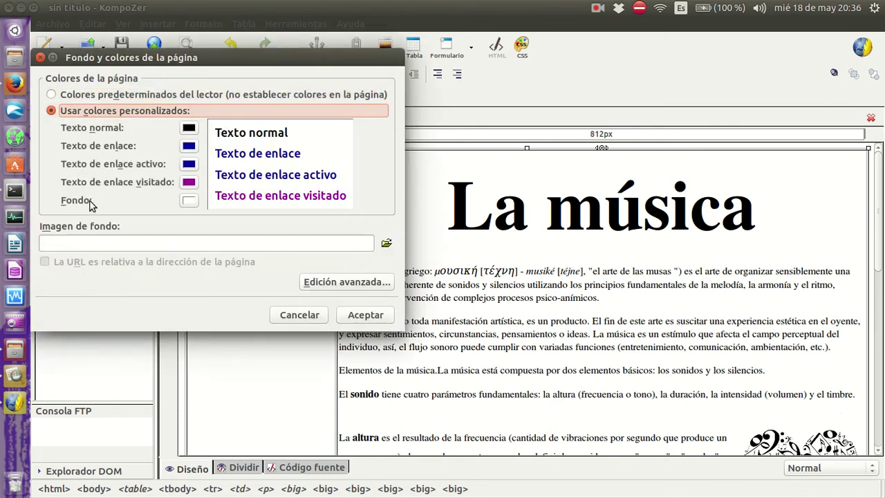
{"action": "left_click", "coordinate": [188, 200]}
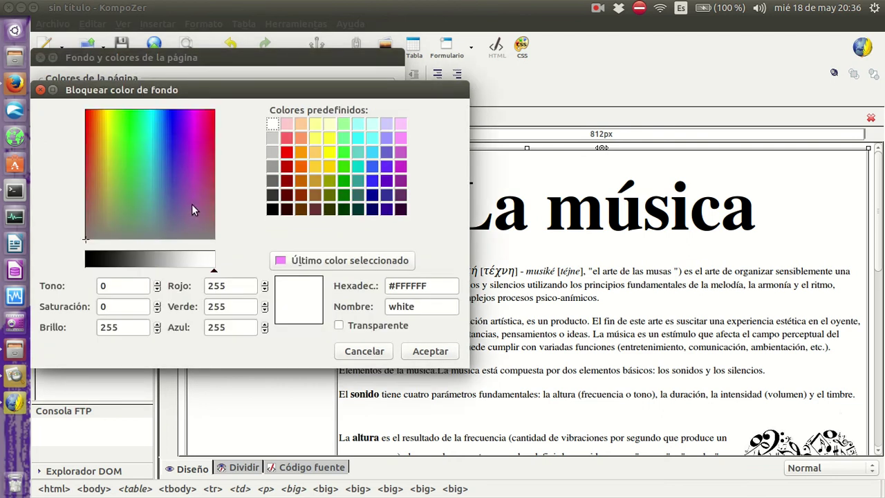
{"action": "left_click_drag", "start_coordinate": [190, 213], "coordinate": [189, 131]}
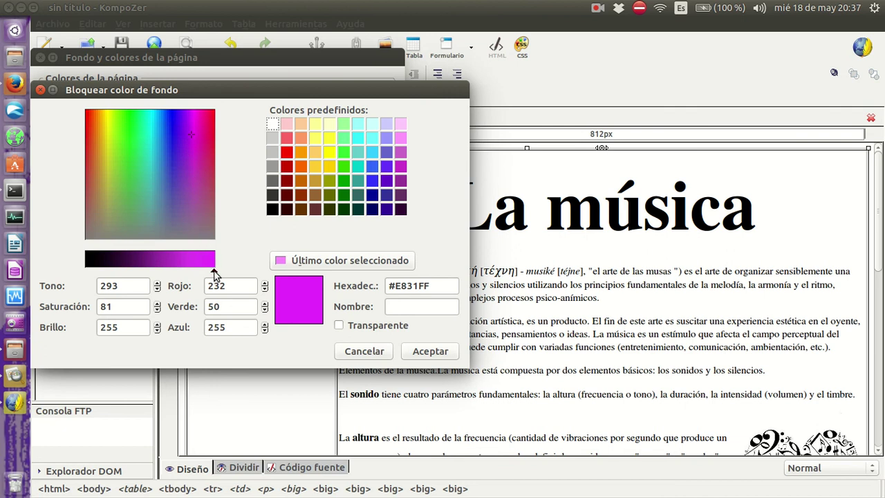
{"action": "left_click", "coordinate": [190, 269]}
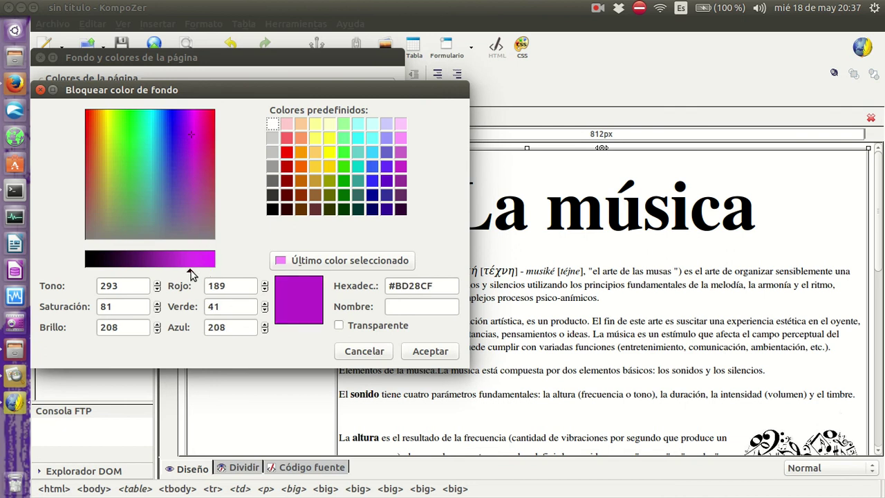
{"action": "left_click", "coordinate": [430, 352]}
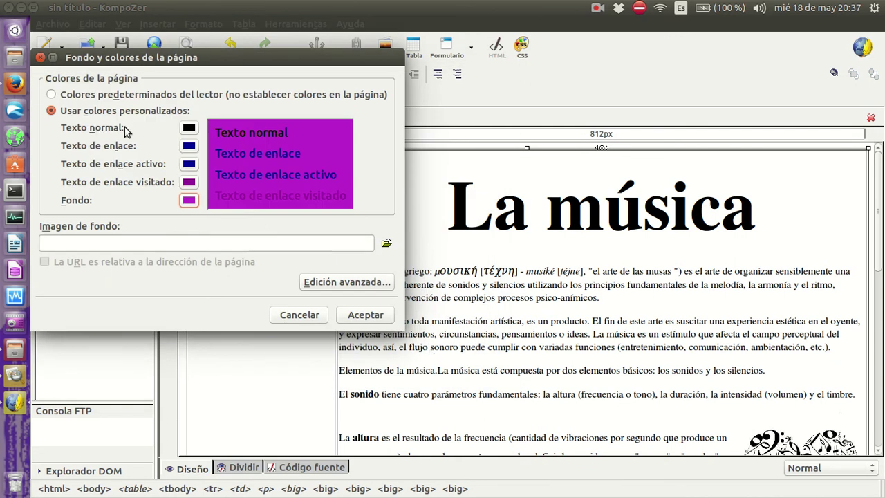
- Set the normal text colour to white, apply the page colours, and check the page's appearance
{"action": "left_click", "coordinate": [189, 129]}
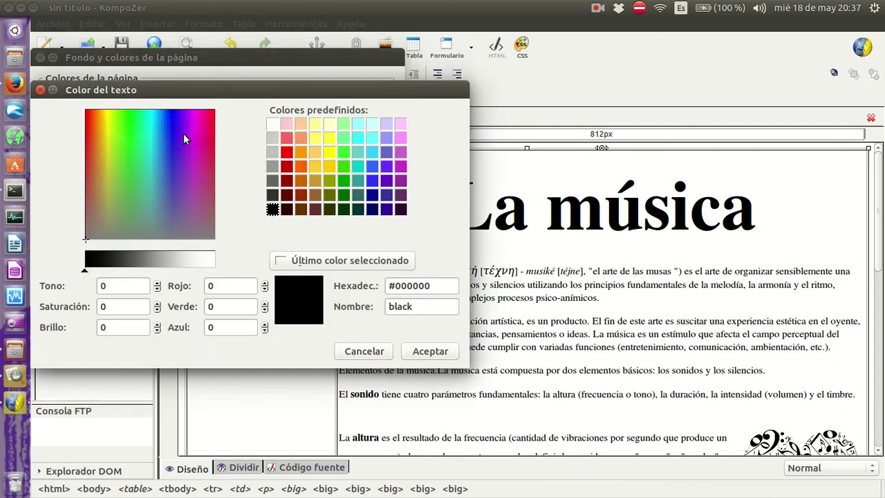
{"action": "left_click", "coordinate": [272, 124]}
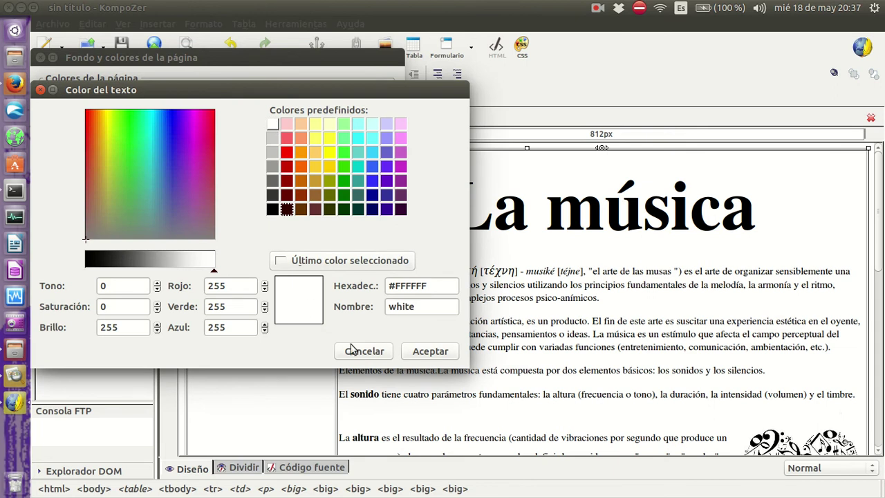
{"action": "left_click", "coordinate": [419, 353]}
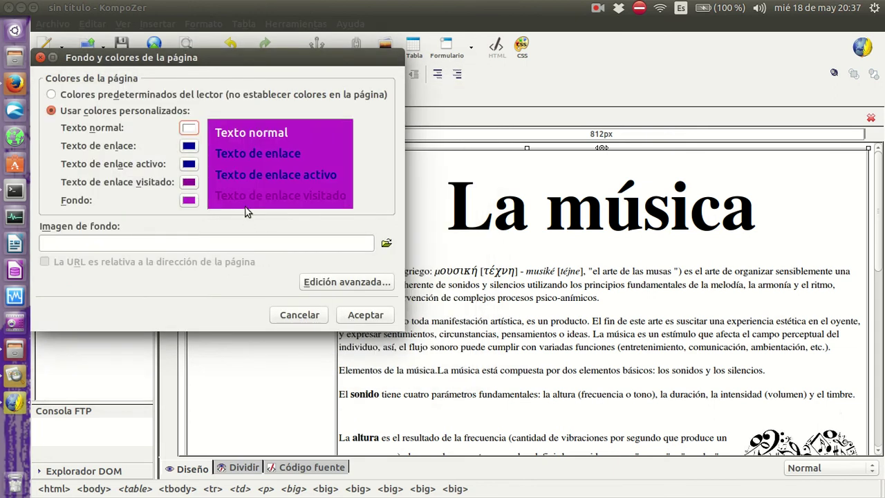
{"action": "left_click", "coordinate": [356, 316]}
{"action": "scroll", "coordinate": [715, 374], "scroll_direction": "down", "scroll_amount": 10}
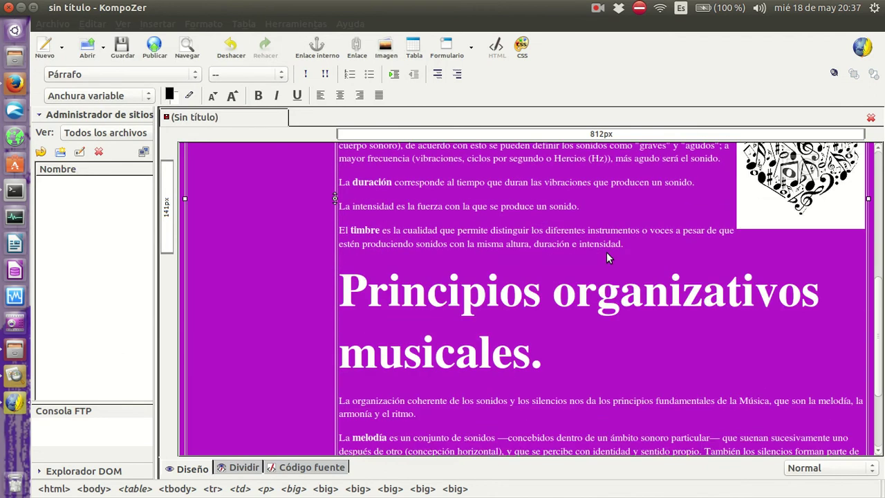
{"action": "scroll", "coordinate": [605, 254], "scroll_direction": "up", "scroll_amount": 10}
{"action": "scroll", "coordinate": [276, 221], "scroll_direction": "down", "scroll_amount": 1}
{"action": "scroll", "coordinate": [221, 205], "scroll_direction": "up", "scroll_amount": 1}
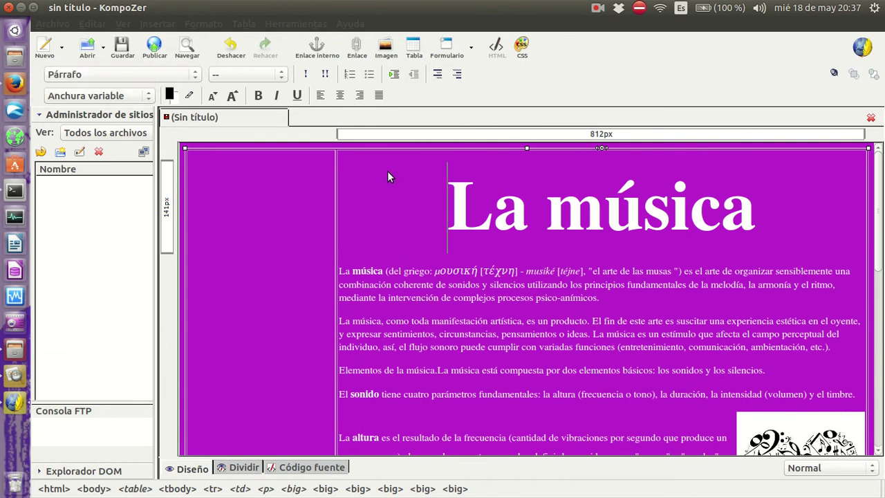
{"action": "left_click", "coordinate": [203, 24]}
{"action": "left_click", "coordinate": [256, 282]}
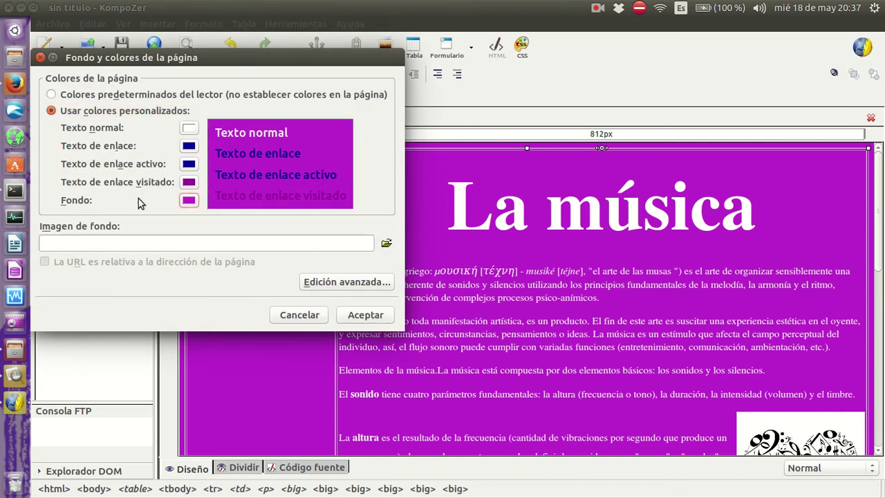
{"action": "left_click", "coordinate": [187, 200]}
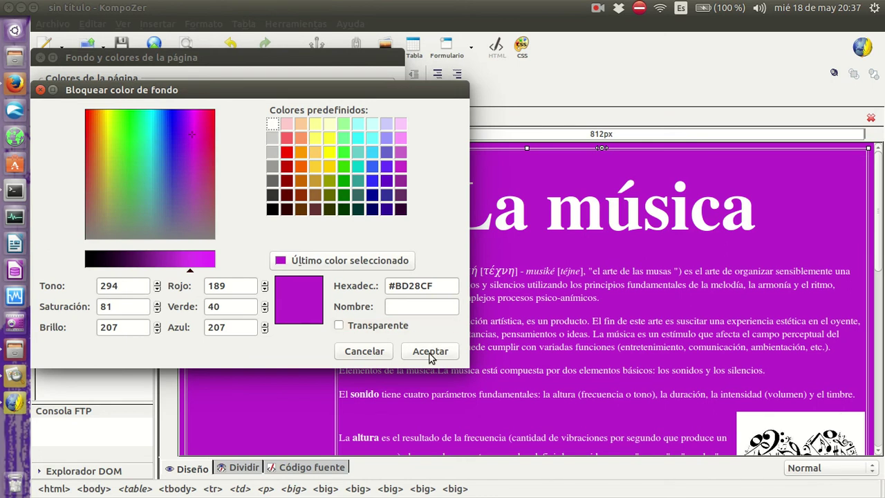
{"action": "left_click", "coordinate": [377, 354]}
{"action": "left_click", "coordinate": [356, 316]}
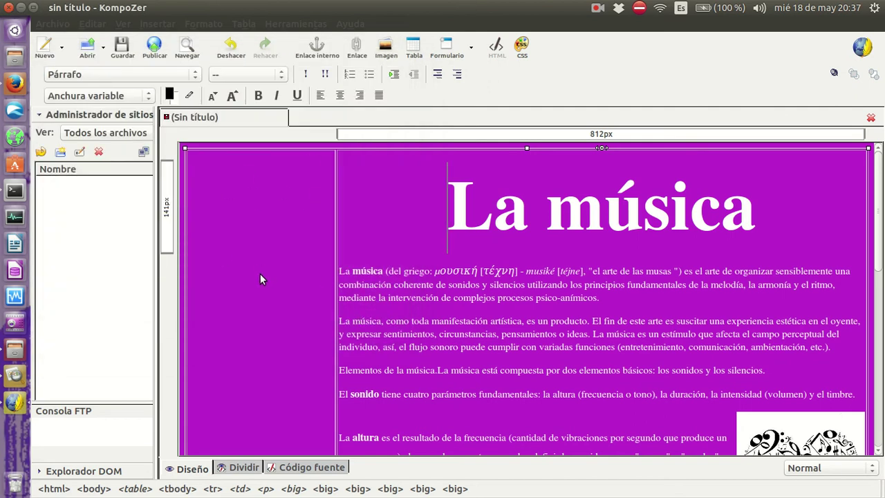
- Check the model page in Firefox, and insert boton2.jpg in KompoZer's empty left table cell without alternative text
{"action": "left_click", "coordinate": [16, 82]}
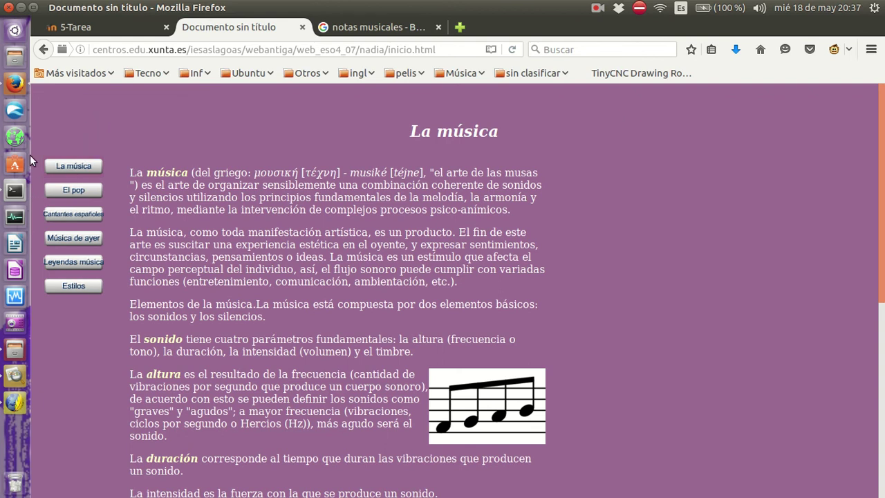
{"action": "left_click", "coordinate": [14, 297]}
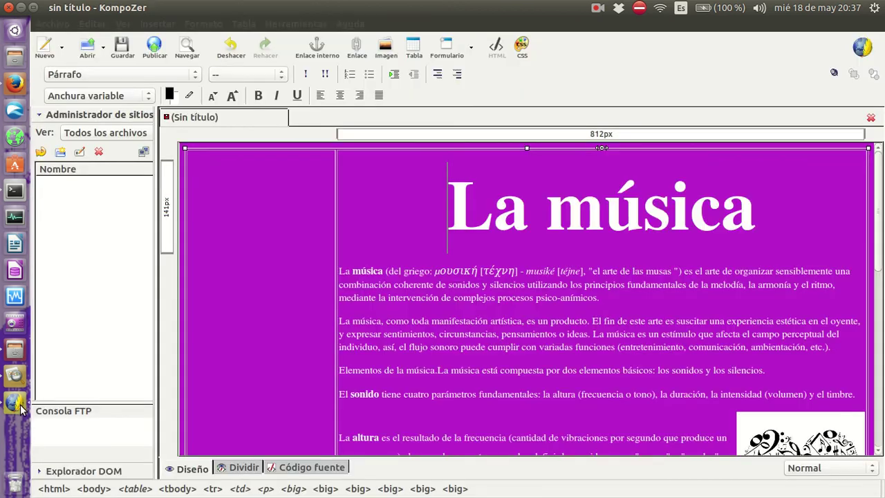
{"action": "left_click", "coordinate": [226, 195]}
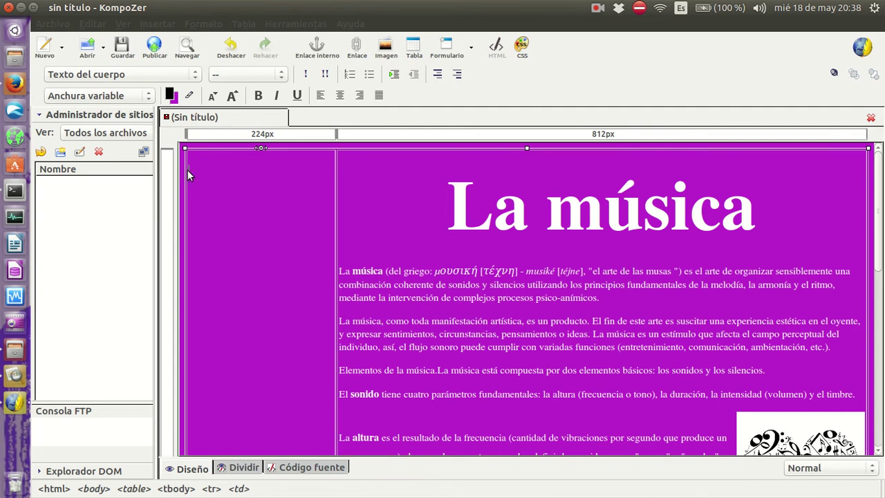
{"action": "left_click", "coordinate": [385, 50]}
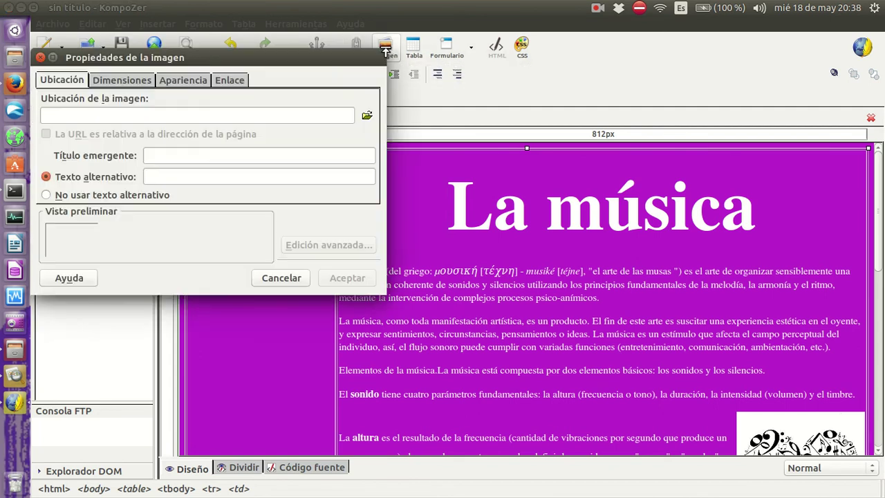
{"action": "left_click", "coordinate": [366, 115]}
{"action": "left_click", "coordinate": [274, 139]}
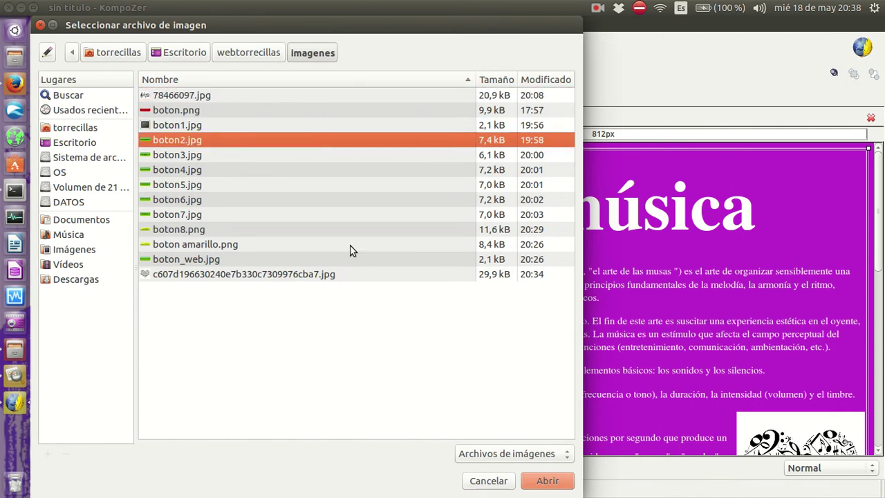
{"action": "left_click", "coordinate": [547, 481]}
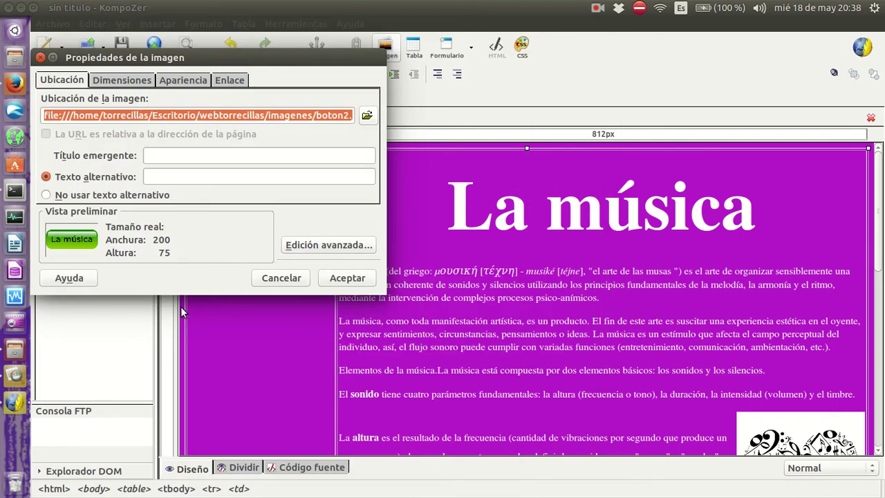
{"action": "left_click", "coordinate": [50, 196]}
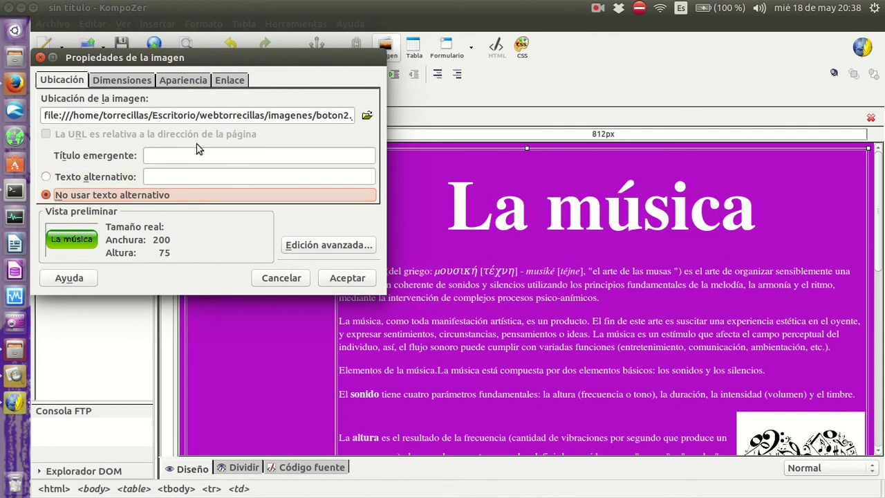
{"action": "left_click", "coordinate": [347, 278]}
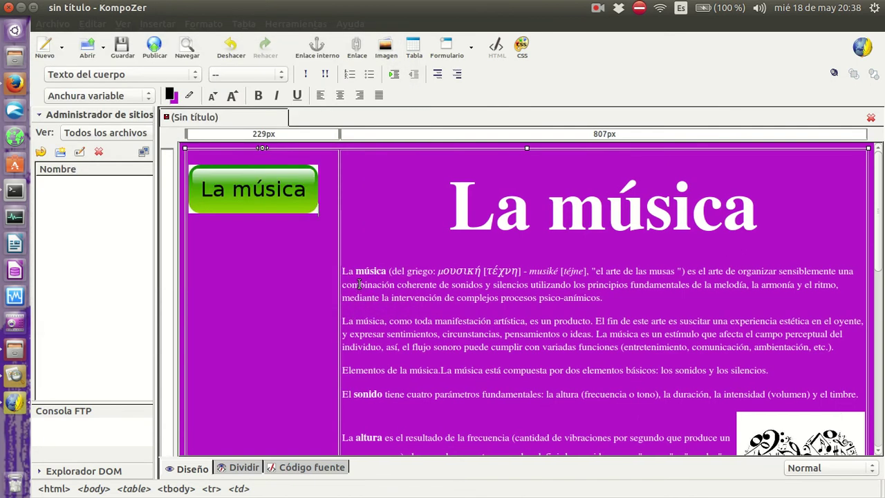
- Centre the "La música" button horizontally in its table cell
{"action": "left_click", "coordinate": [278, 199]}
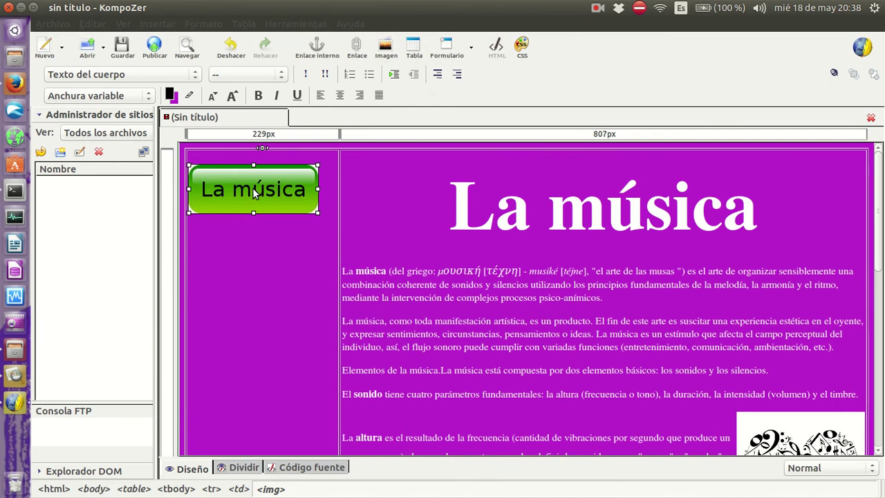
{"action": "left_click", "coordinate": [339, 96]}
{"action": "left_click", "coordinate": [296, 232]}
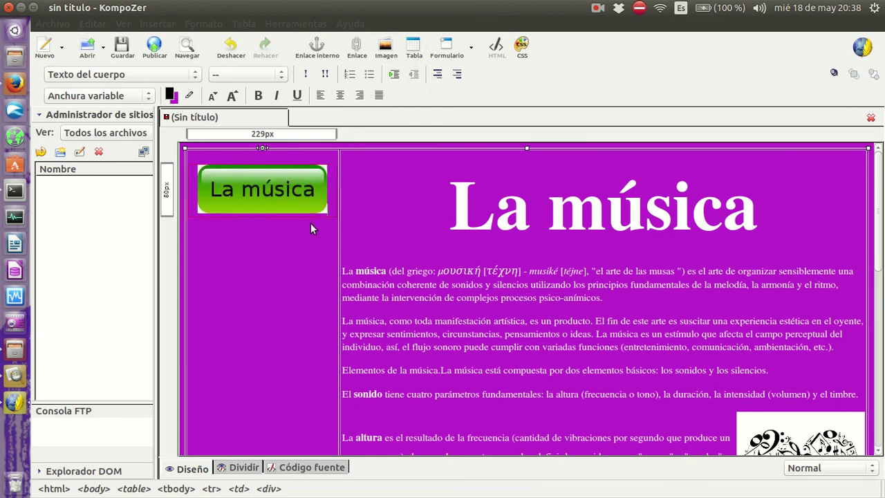
- Insert boton3.jpg on a new line below the "La música" button, without alternative text
{"action": "key", "text": "Return"}
{"action": "left_click", "coordinate": [385, 50]}
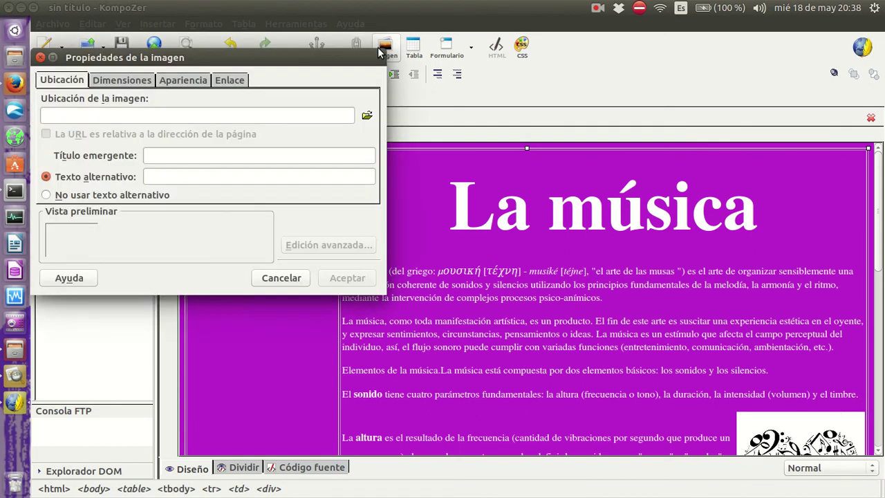
{"action": "left_click", "coordinate": [367, 118]}
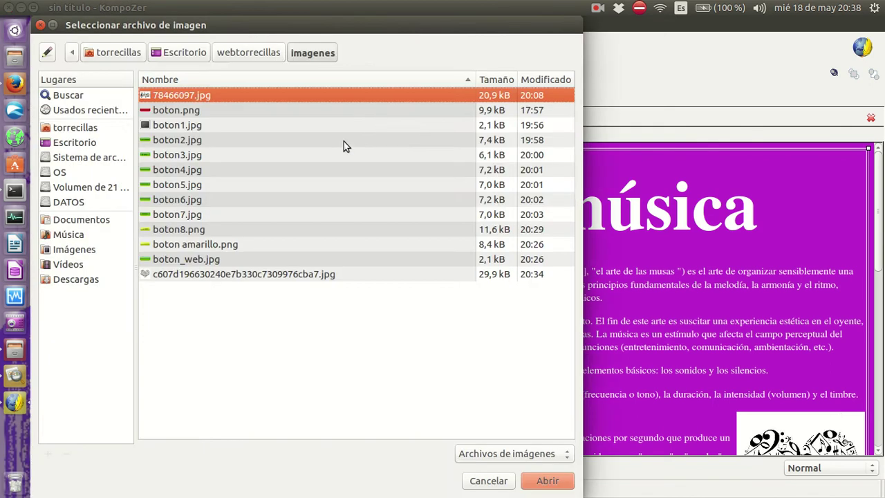
{"action": "double_click", "coordinate": [255, 159]}
{"action": "left_click", "coordinate": [333, 280]}
{"action": "left_click", "coordinate": [457, 205]}
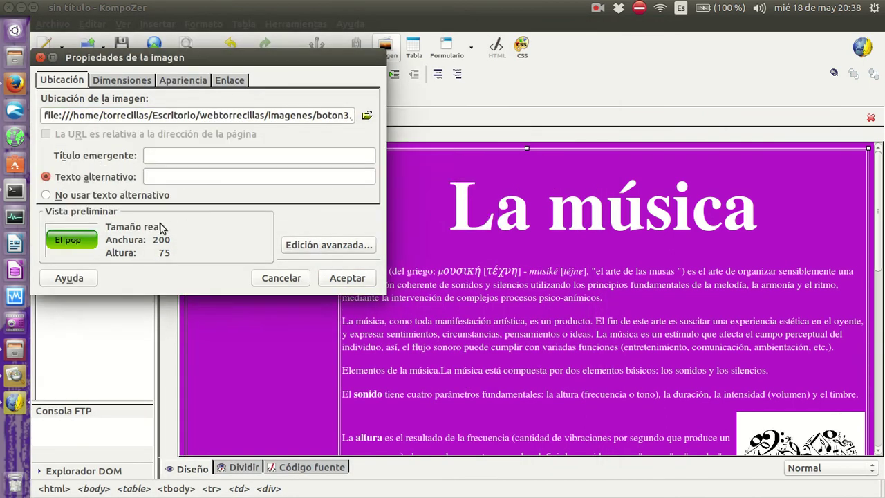
{"action": "left_click", "coordinate": [121, 199]}
{"action": "left_click", "coordinate": [352, 280]}
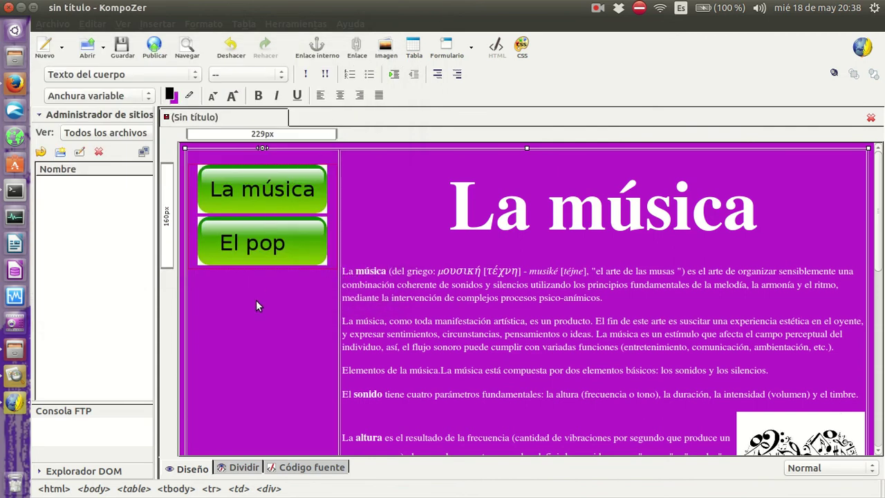
- Insert boton4.jpg below the "El pop" button, without alternative text
{"action": "left_click", "coordinate": [385, 47]}
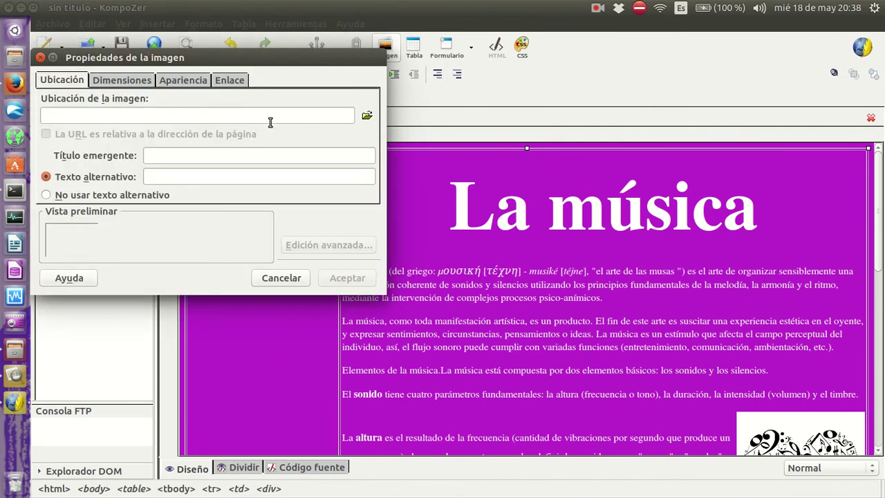
{"action": "left_click", "coordinate": [367, 116]}
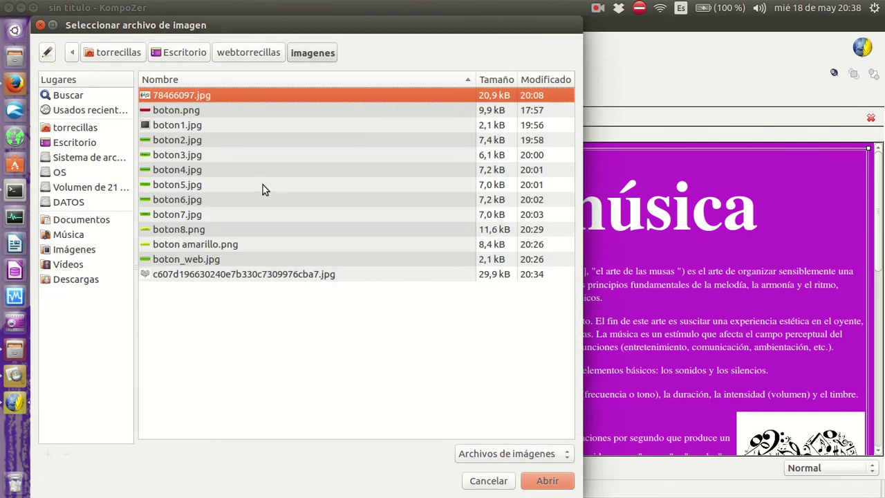
{"action": "double_click", "coordinate": [229, 169]}
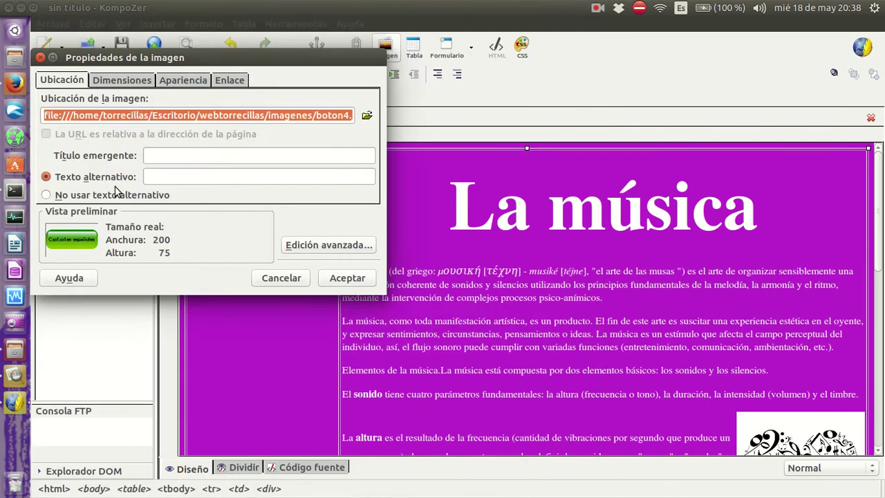
{"action": "left_click", "coordinate": [114, 194]}
{"action": "left_click", "coordinate": [345, 280]}
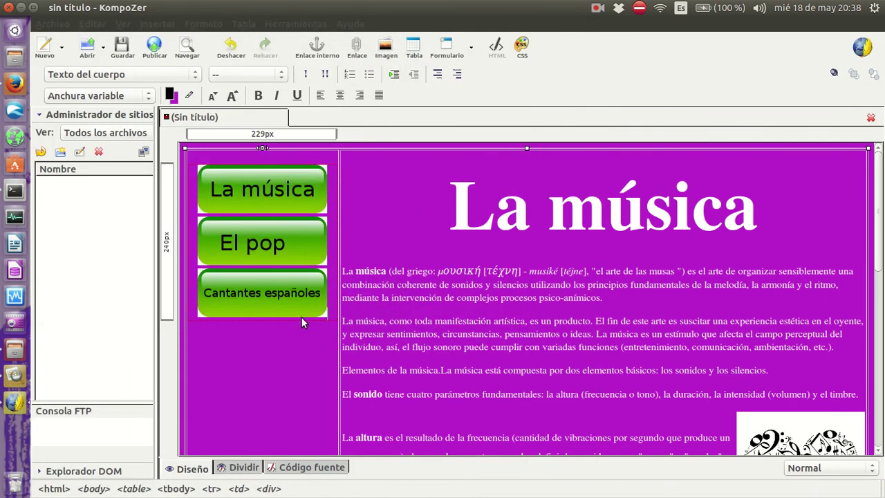
- Insert boton5.jpg below the "Cantantes españoles" button, without alternative text
{"action": "left_click", "coordinate": [386, 47]}
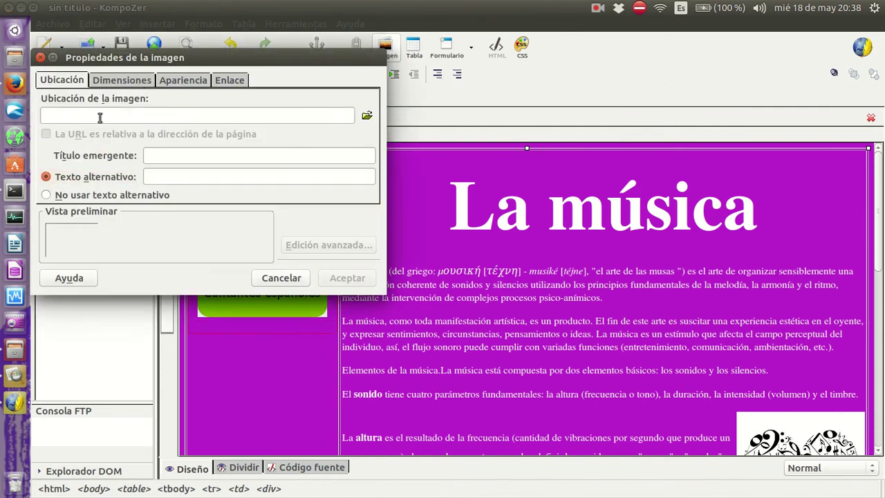
{"action": "left_click", "coordinate": [366, 115]}
{"action": "double_click", "coordinate": [200, 185]}
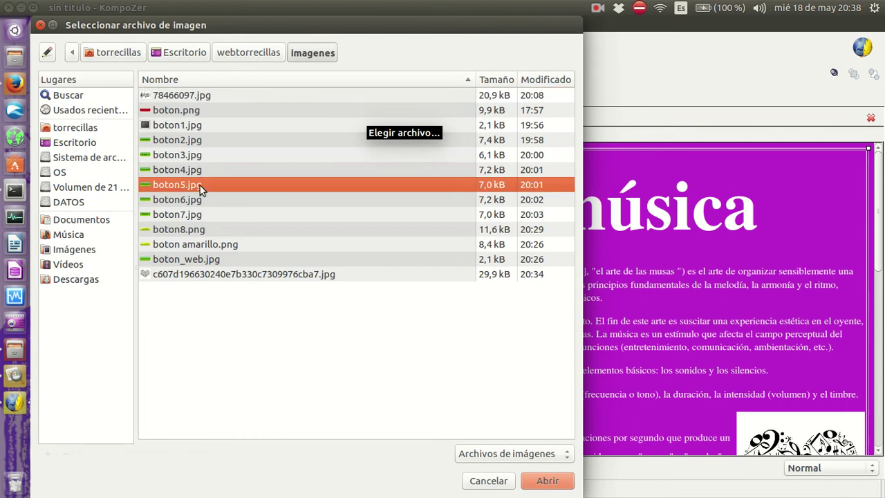
{"action": "left_click", "coordinate": [159, 195]}
{"action": "left_click", "coordinate": [359, 284]}
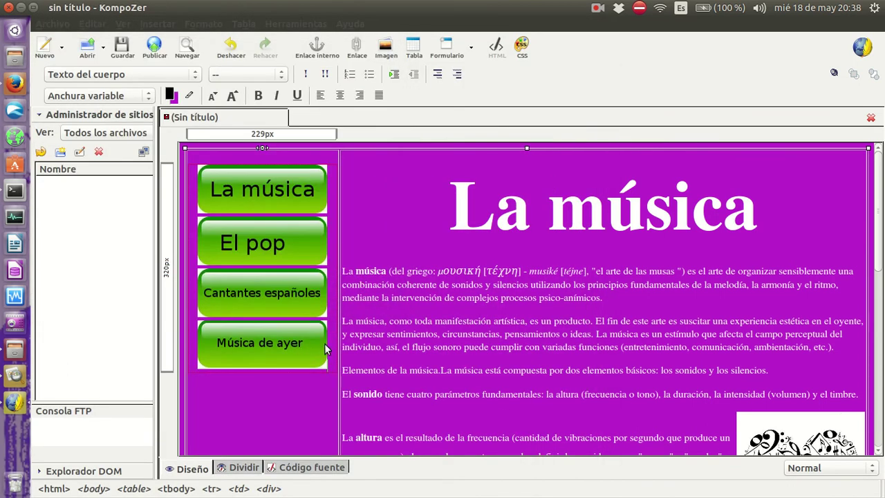
- Insert boton6.jpg below the "Música de ayer" button, without alternative text
{"action": "left_click", "coordinate": [387, 49]}
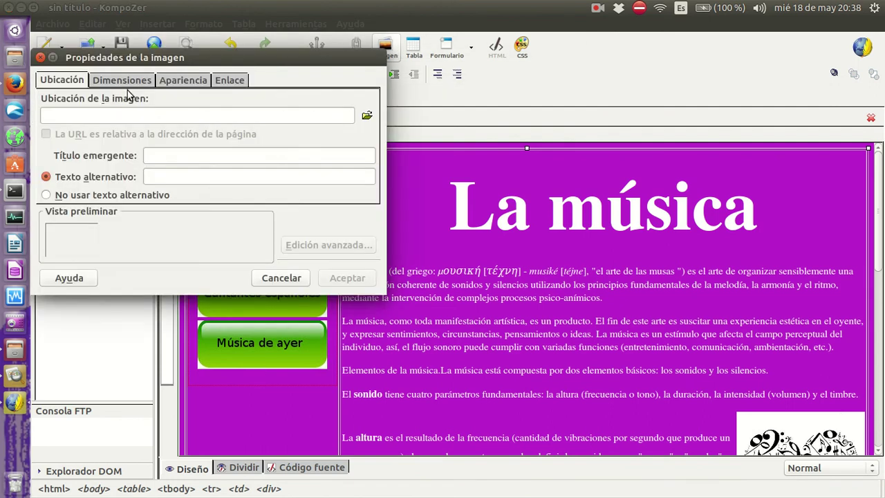
{"action": "left_click", "coordinate": [367, 115]}
{"action": "double_click", "coordinate": [207, 201]}
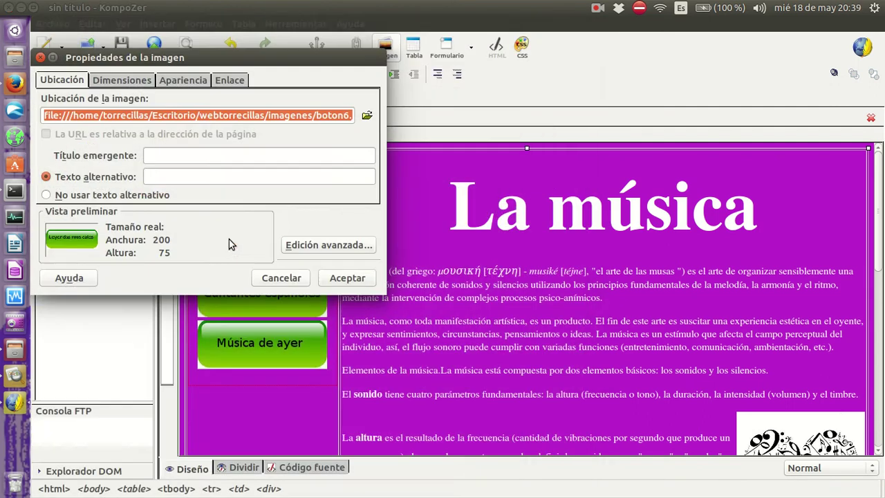
{"action": "left_click", "coordinate": [220, 200]}
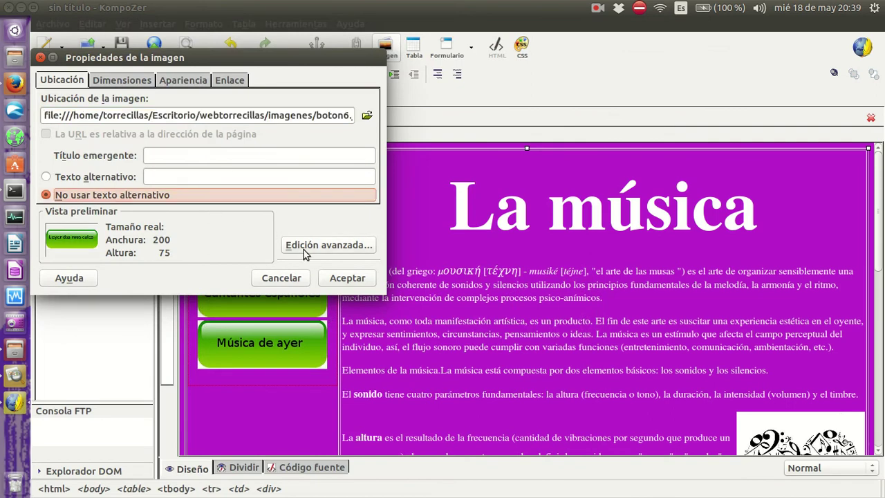
{"action": "left_click", "coordinate": [337, 278]}
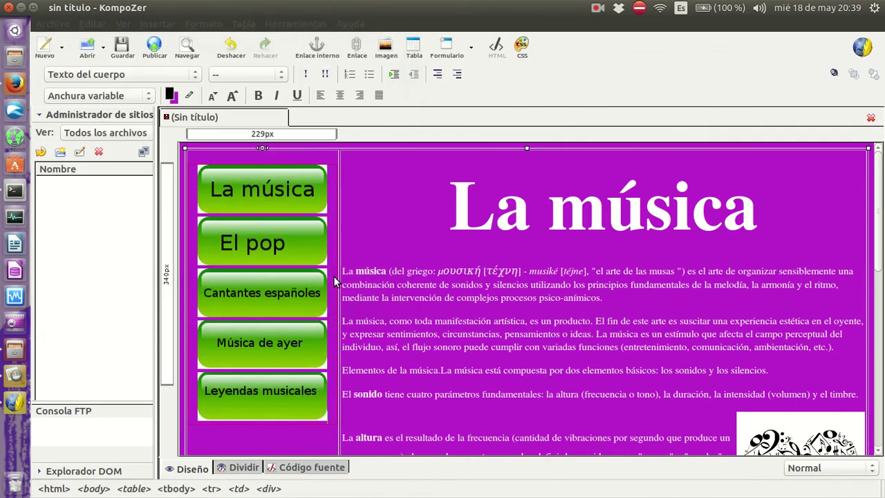
- Insert boton7.jpg below the "Leyendas musicales" button, without alternative text
{"action": "left_click", "coordinate": [386, 48]}
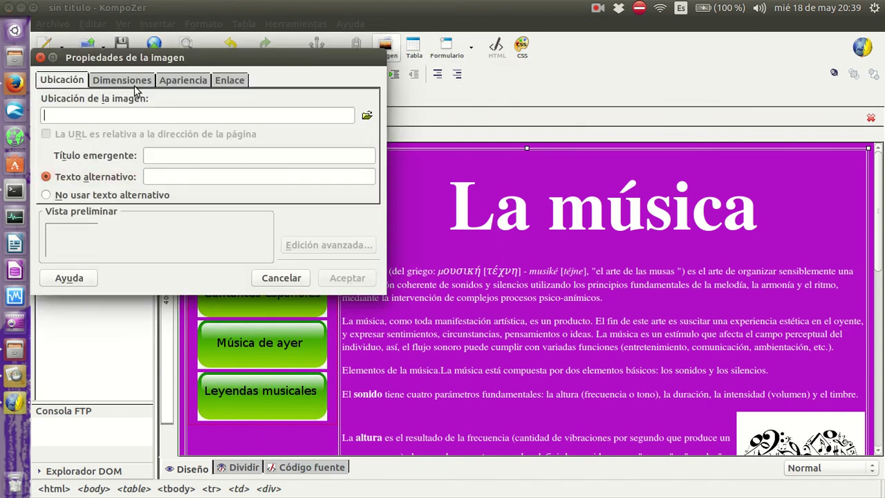
{"action": "left_click", "coordinate": [366, 116]}
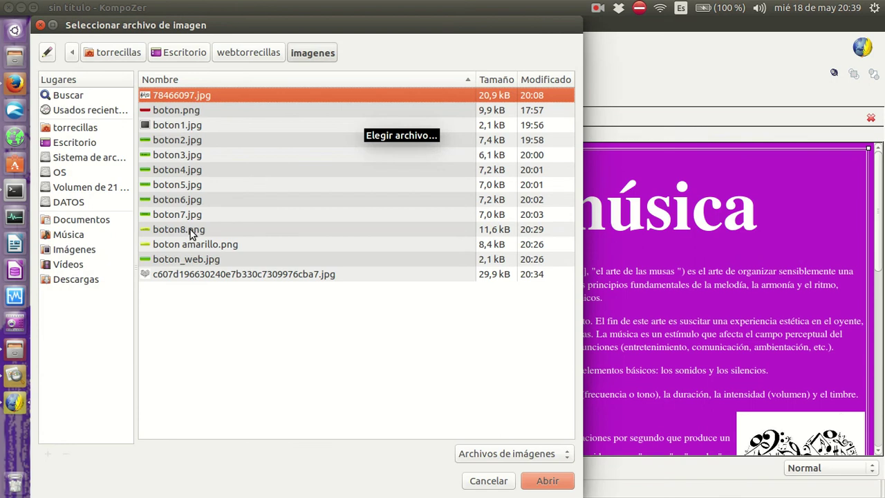
{"action": "double_click", "coordinate": [191, 215]}
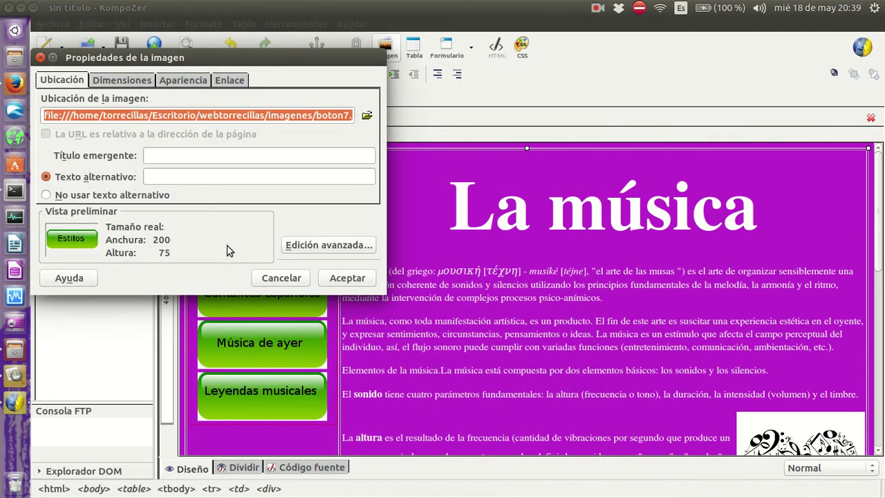
{"action": "left_click", "coordinate": [131, 195]}
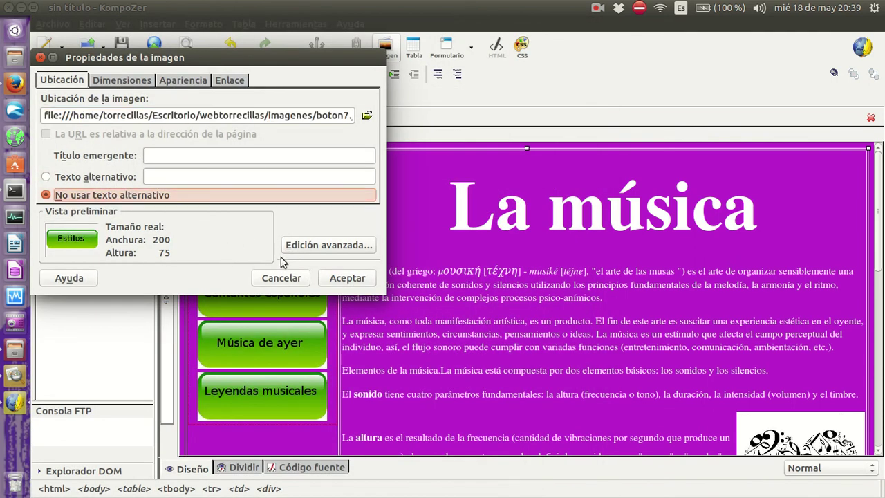
{"action": "left_click", "coordinate": [347, 279]}
{"action": "scroll", "coordinate": [301, 250], "scroll_direction": "down", "scroll_amount": 3}
{"action": "scroll", "coordinate": [298, 248], "scroll_direction": "up", "scroll_amount": 3}
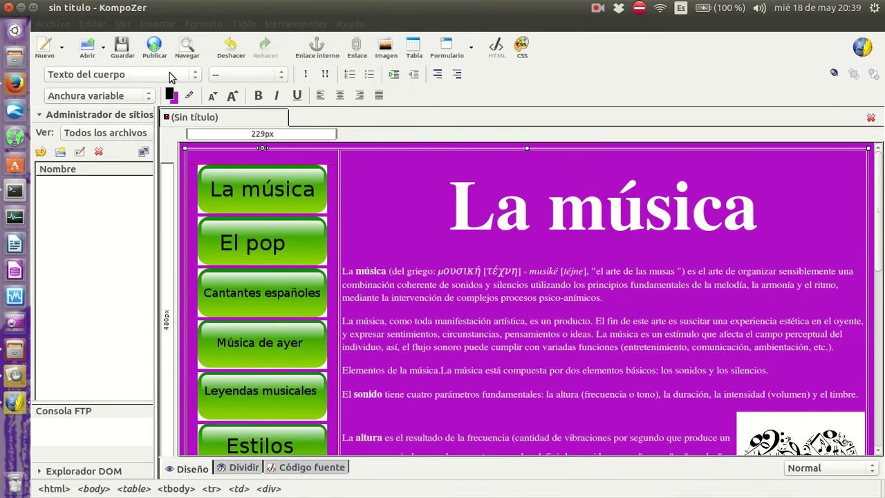
- Look over the model page in Firefox and compare it with the page built in KompoZer
{"action": "left_click", "coordinate": [16, 85]}
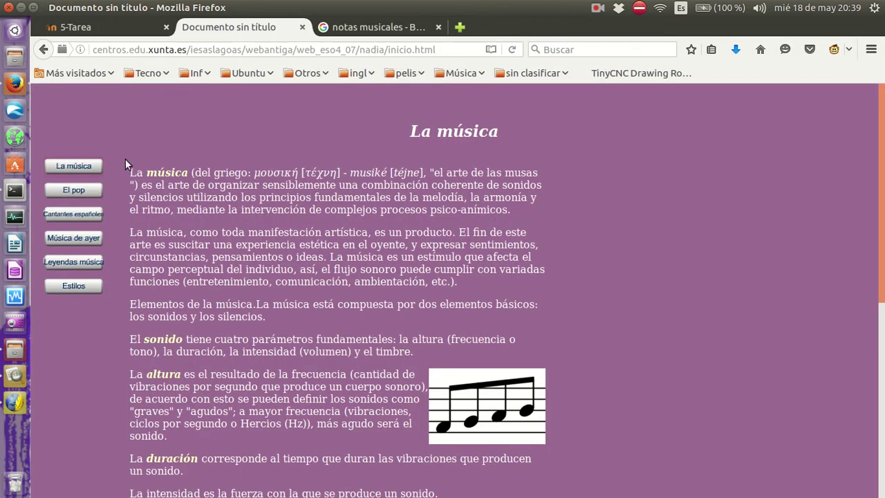
{"action": "scroll", "coordinate": [119, 176], "scroll_direction": "down", "scroll_amount": 5}
{"action": "scroll", "coordinate": [123, 174], "scroll_direction": "up", "scroll_amount": 5}
{"action": "left_click", "coordinate": [14, 403]}
{"action": "scroll", "coordinate": [333, 204], "scroll_direction": "down", "scroll_amount": 6}
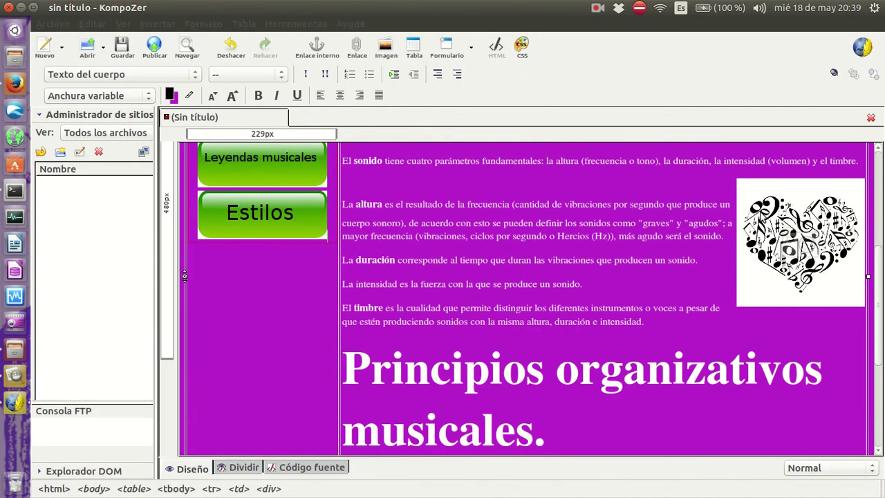
{"action": "scroll", "coordinate": [184, 276], "scroll_direction": "up", "scroll_amount": 6}
- Select the whole page content and justify its text
{"action": "left_click", "coordinate": [496, 244]}
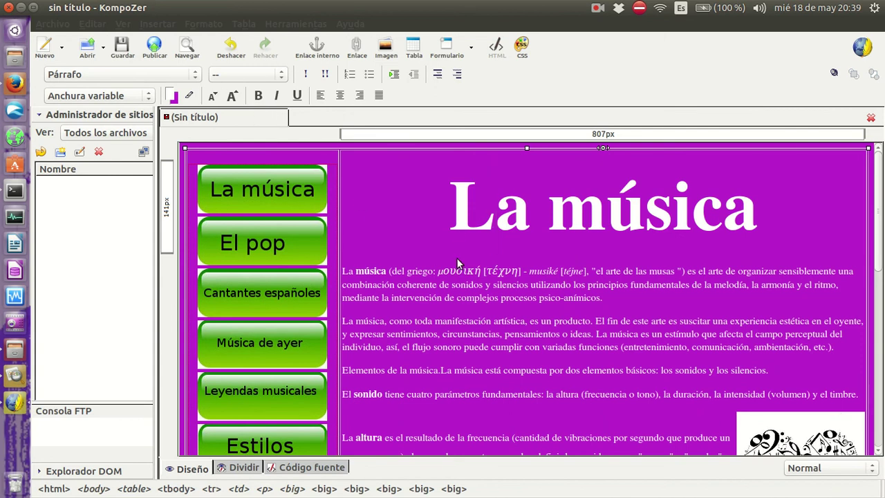
{"action": "key", "text": "ctrl+a"}
{"action": "scroll", "coordinate": [546, 214], "scroll_direction": "up", "scroll_amount": 4}
{"action": "left_click", "coordinate": [360, 99]}
{"action": "left_click", "coordinate": [686, 252]}
{"action": "scroll", "coordinate": [438, 228], "scroll_direction": "down", "scroll_amount": 3}
{"action": "scroll", "coordinate": [438, 228], "scroll_direction": "up", "scroll_amount": 3}
- Increase the text size of the whole page by one level
{"action": "left_click", "coordinate": [525, 212]}
{"action": "key", "text": "ctrl+a"}
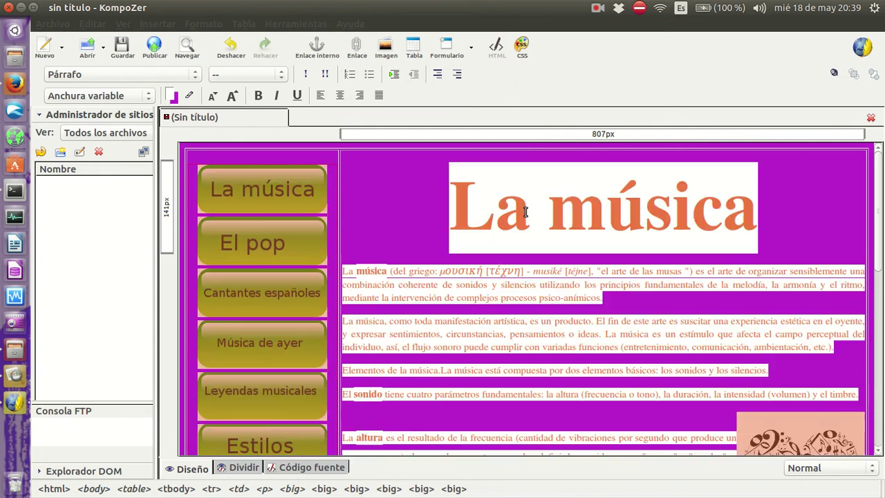
{"action": "left_click", "coordinate": [232, 95]}
{"action": "scroll", "coordinate": [683, 270], "scroll_direction": "up", "scroll_amount": 1}
{"action": "scroll", "coordinate": [683, 270], "scroll_direction": "up", "scroll_amount": 15}
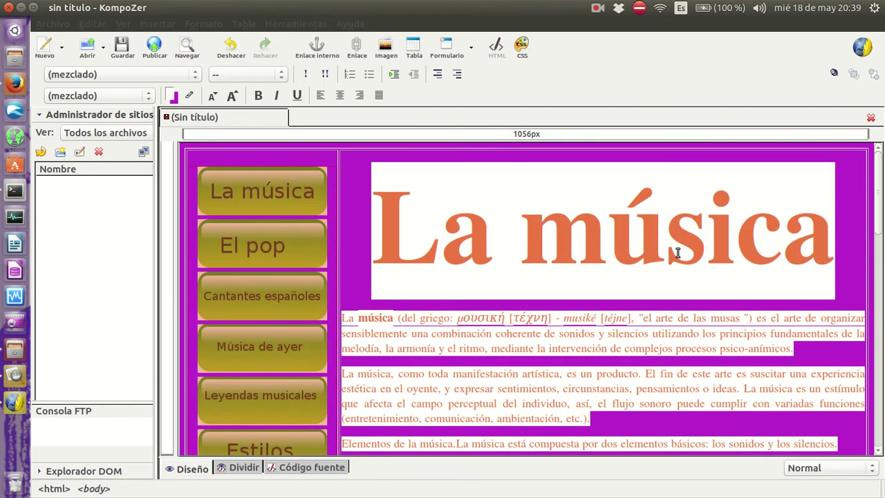
- Reduce the font size of the "La música" title by two levels
{"action": "left_click", "coordinate": [666, 256]}
{"action": "scroll", "coordinate": [724, 302], "scroll_direction": "down", "scroll_amount": 5}
{"action": "scroll", "coordinate": [725, 302], "scroll_direction": "up", "scroll_amount": 5}
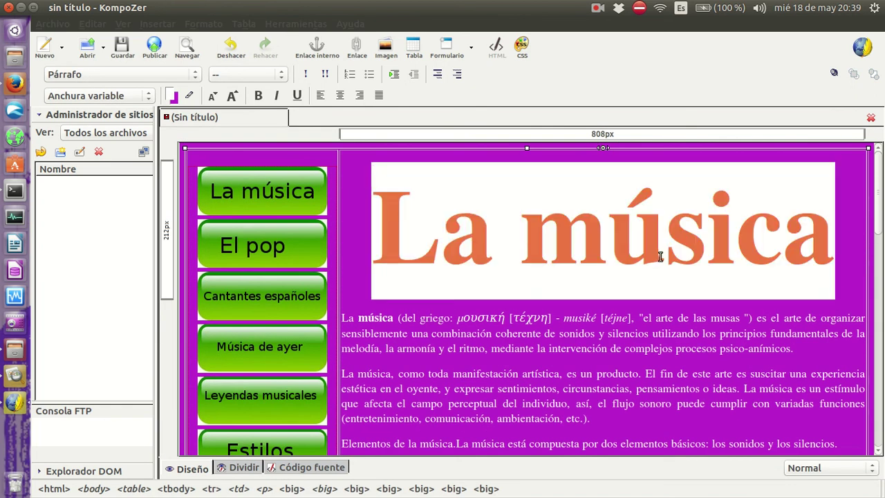
{"action": "left_click", "coordinate": [214, 97]}
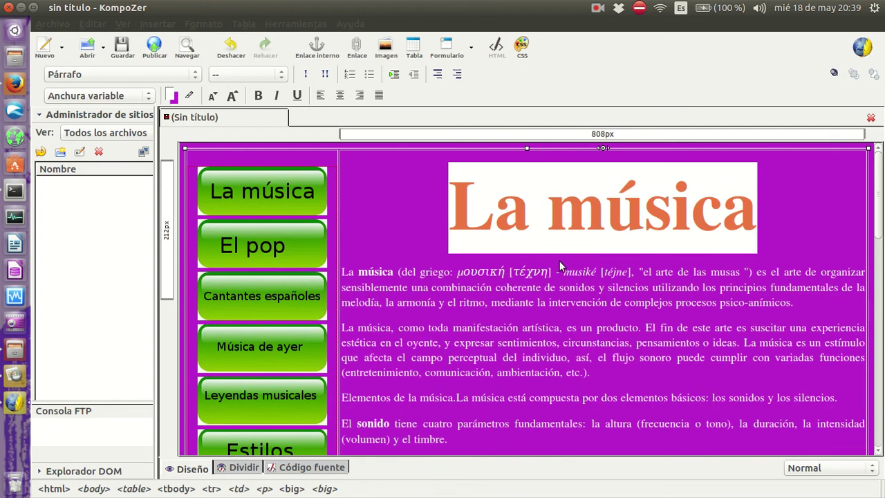
{"action": "left_click", "coordinate": [220, 97]}
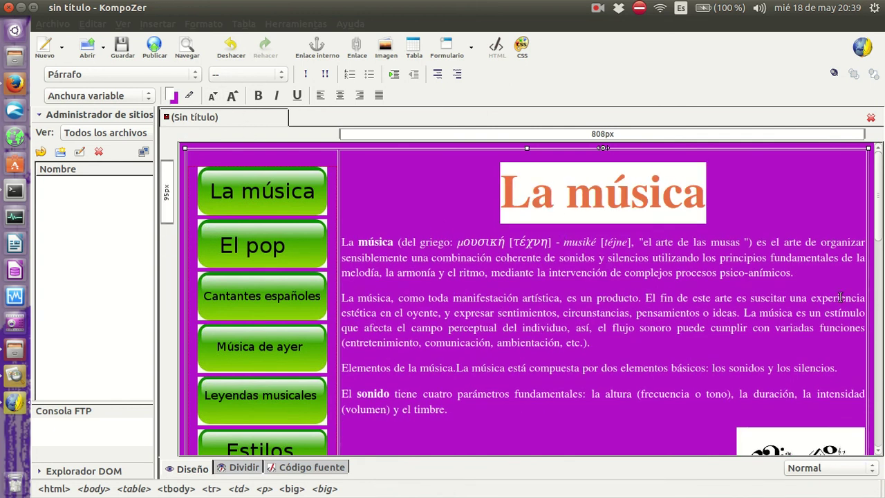
- Reduce the font size of "Principios organizativos" in the second heading by two levels
{"action": "scroll", "coordinate": [649, 270], "scroll_direction": "down", "scroll_amount": 10}
{"action": "double_click", "coordinate": [523, 313]}
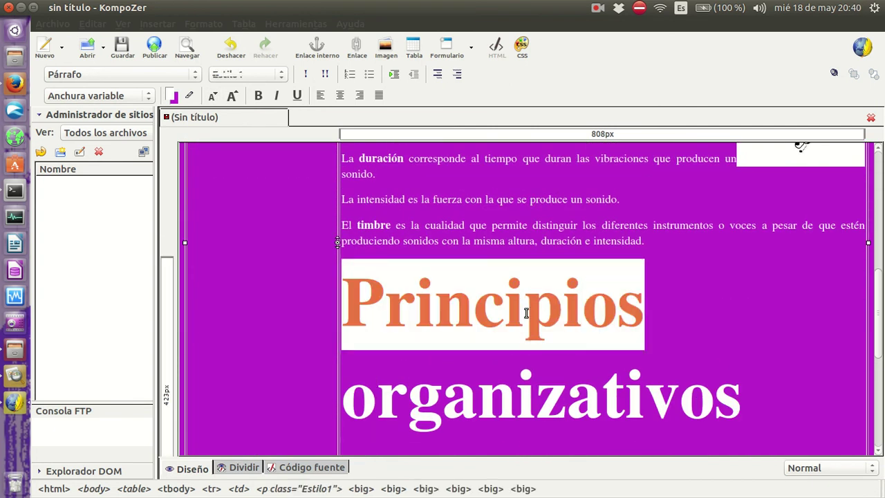
{"action": "left_click", "coordinate": [454, 325]}
{"action": "left_click_drag", "start_coordinate": [353, 298], "coordinate": [749, 370]}
{"action": "left_click", "coordinate": [212, 95]}
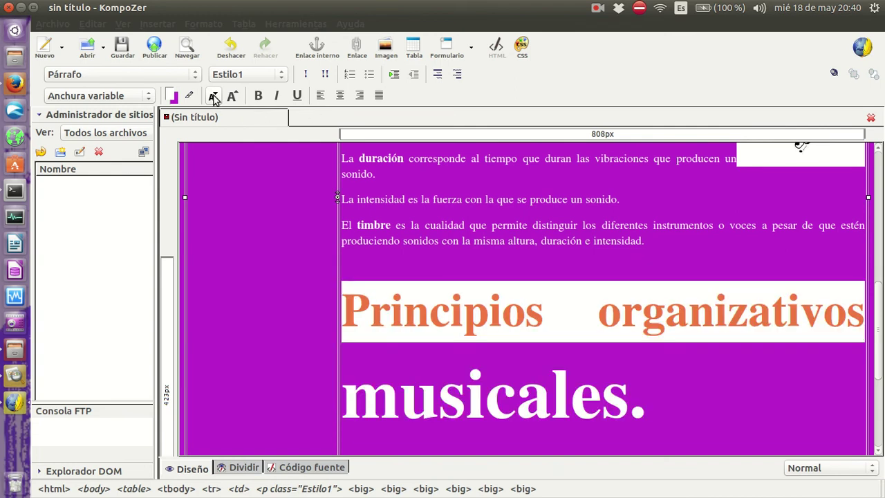
{"action": "left_click", "coordinate": [213, 96]}
{"action": "left_click", "coordinate": [544, 297]}
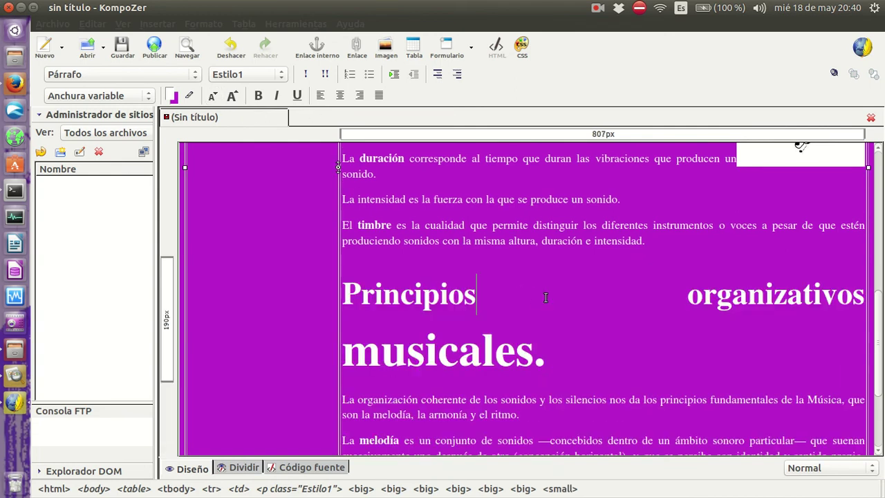
{"action": "double_click", "coordinate": [460, 351]}
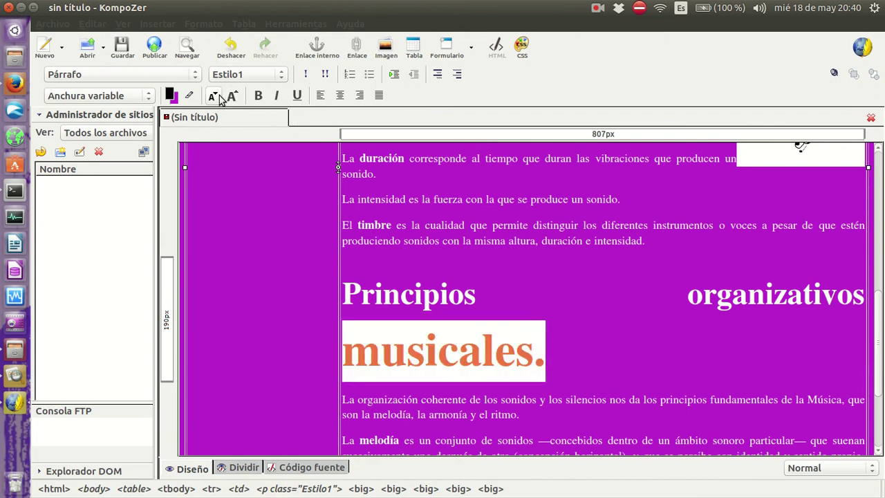
- Close the wide word gap in the "Principios organizativos musicales." heading by aligning it left
{"action": "left_click", "coordinate": [619, 307]}
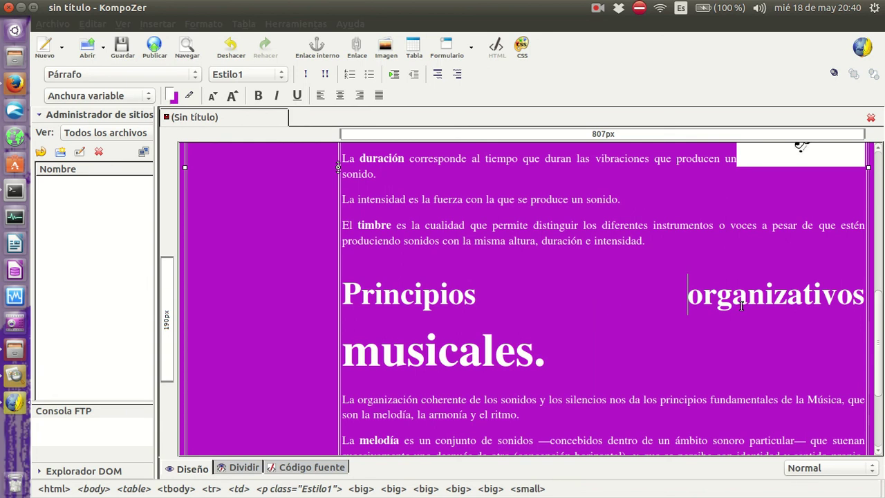
{"action": "key", "text": "BackSpace"}
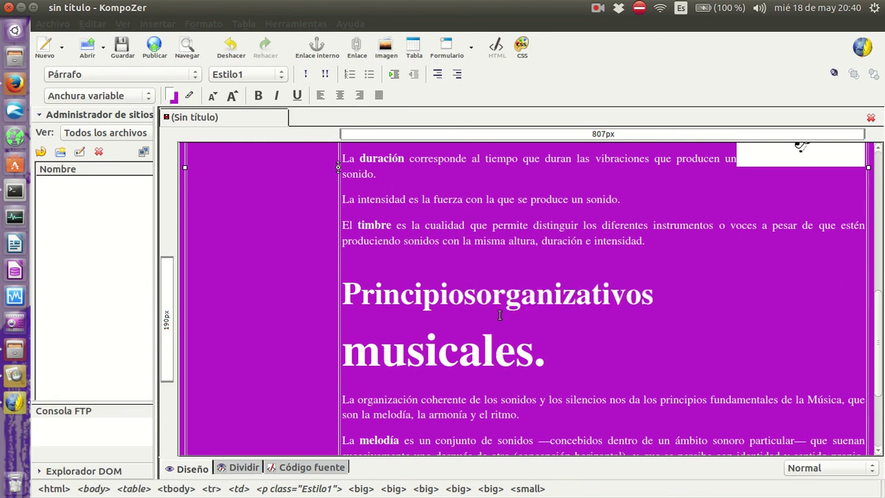
{"action": "left_click_drag", "start_coordinate": [354, 288], "coordinate": [536, 351]}
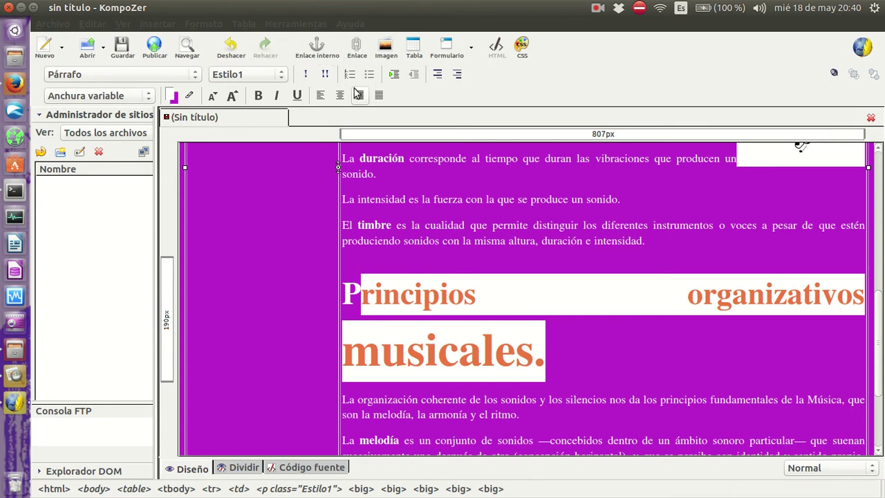
{"action": "left_click", "coordinate": [321, 95]}
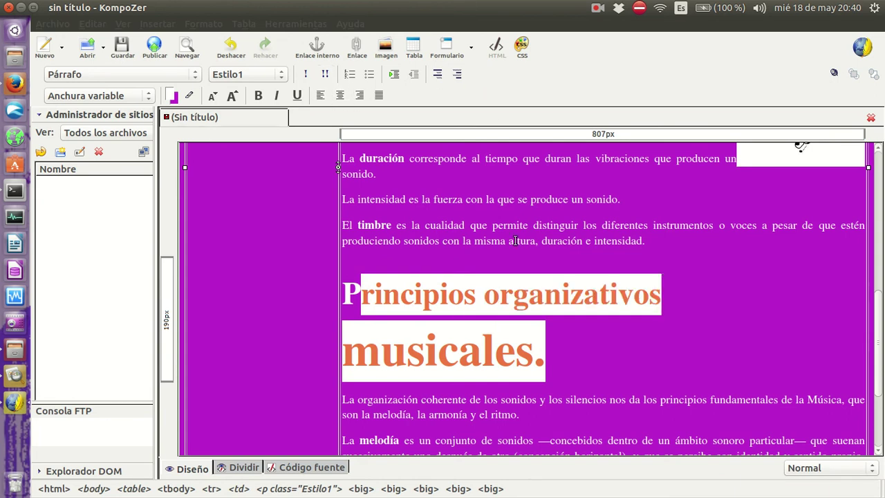
{"action": "left_click", "coordinate": [661, 329]}
- Reduce the font size of the word "musicales" in the second heading by one level
{"action": "double_click", "coordinate": [421, 357]}
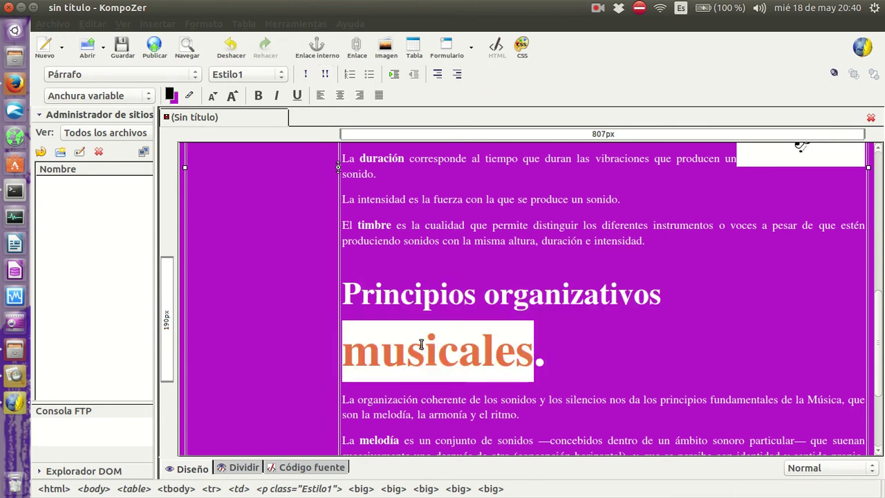
{"action": "left_click", "coordinate": [212, 96]}
{"action": "left_click", "coordinate": [470, 294]}
{"action": "scroll", "coordinate": [470, 294], "scroll_direction": "up", "scroll_amount": 10}
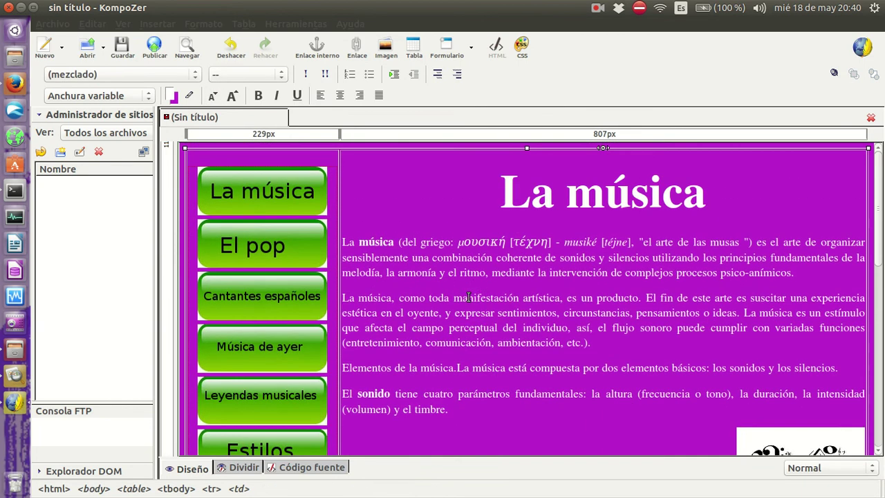
- Save the page with the title "La música" as inicio.html in the website folder on the desktop
{"action": "left_click", "coordinate": [484, 270]}
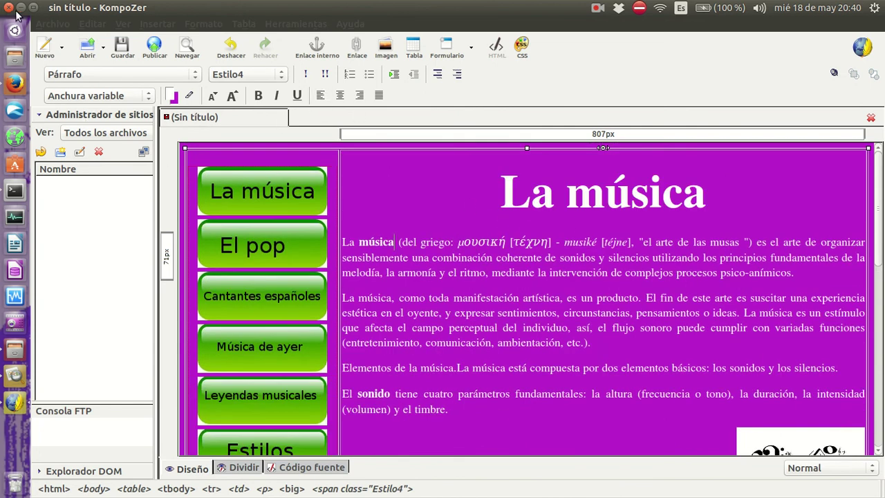
{"action": "left_click", "coordinate": [54, 23]}
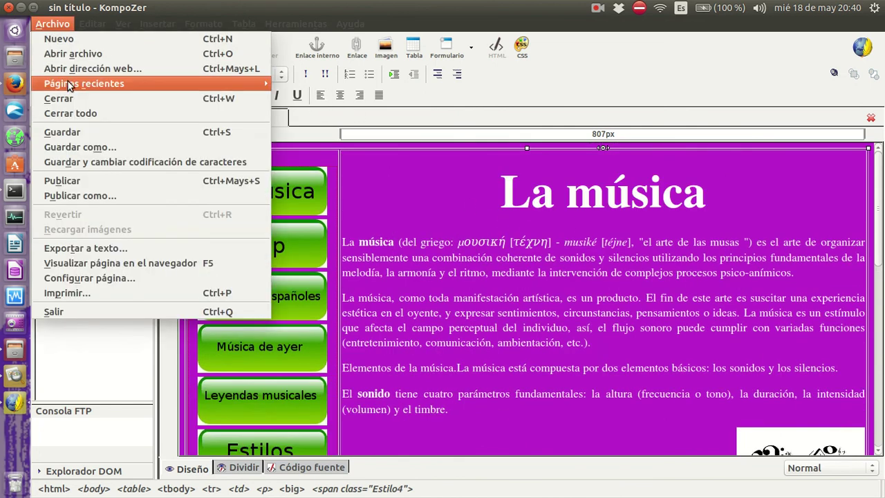
{"action": "left_click", "coordinate": [87, 146]}
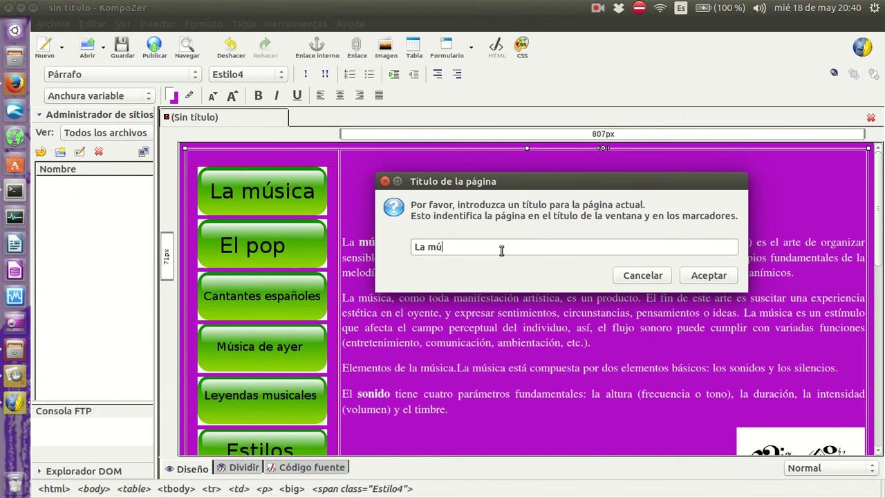
{"action": "type", "text": "La música"}
{"action": "left_click", "coordinate": [730, 282]}
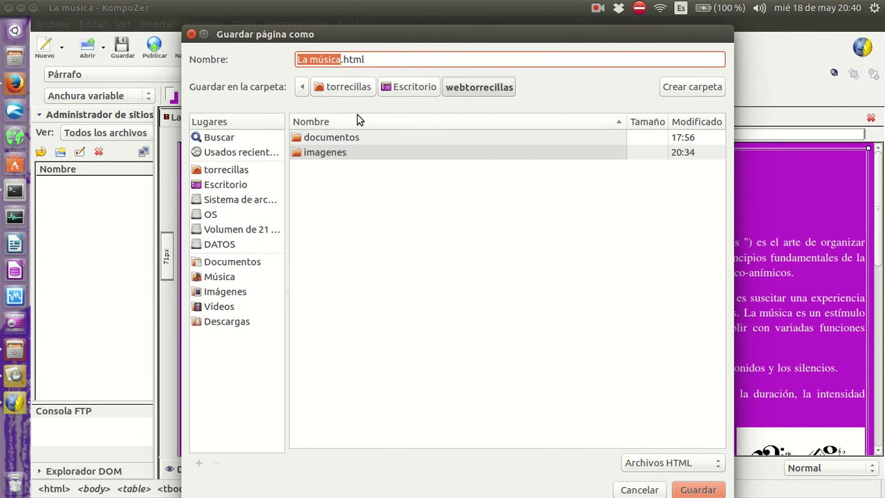
{"action": "type", "text": "inicio"}
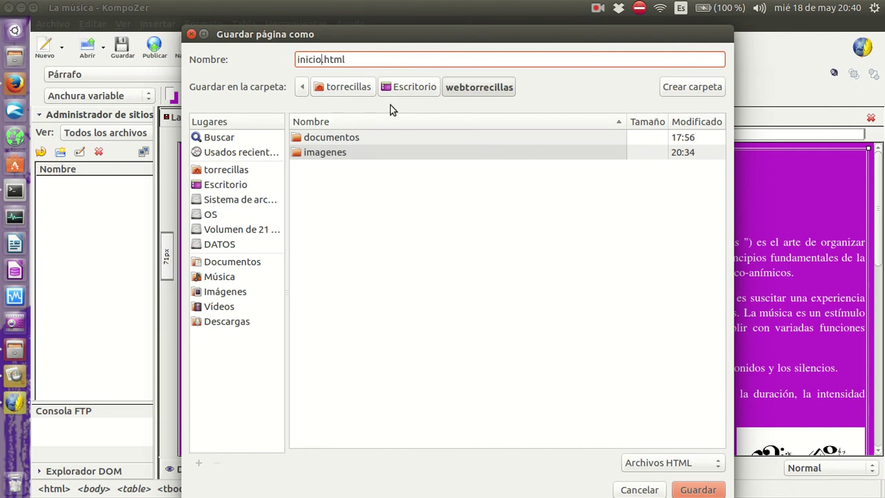
{"action": "left_click", "coordinate": [480, 88]}
{"action": "left_click", "coordinate": [700, 489]}
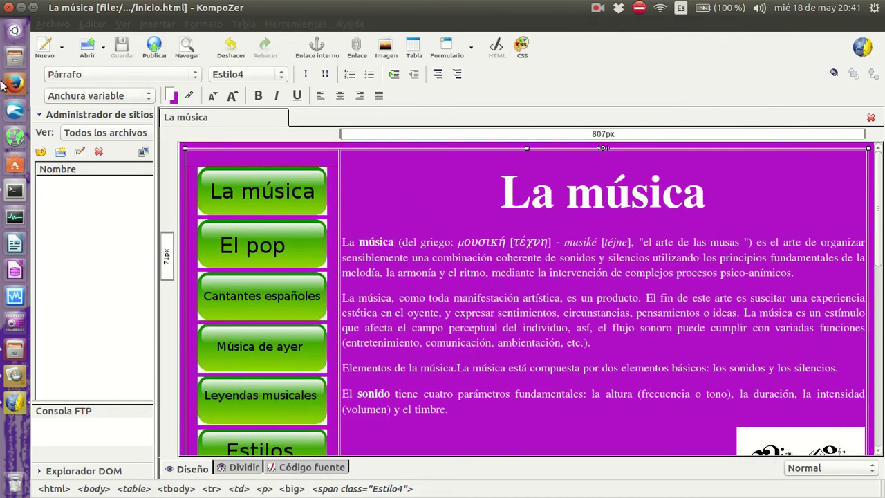
- Open the saved inicio.html from the website folder in Firefox and look over the rendered page
{"action": "left_click", "coordinate": [14, 354]}
{"action": "left_click", "coordinate": [277, 30]}
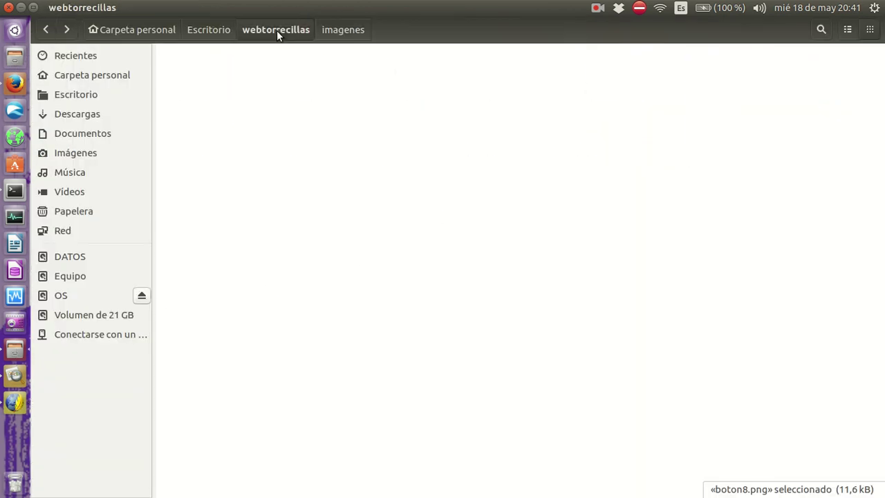
{"action": "left_click", "coordinate": [409, 63]}
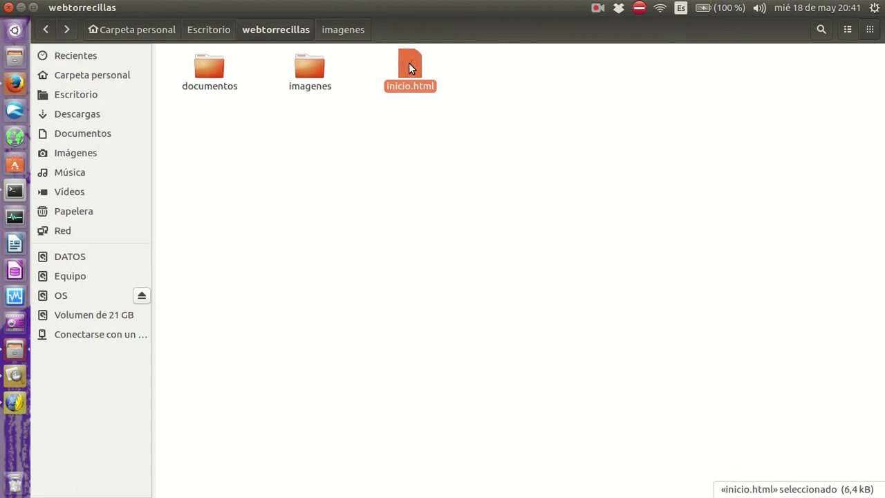
{"action": "double_click", "coordinate": [409, 63]}
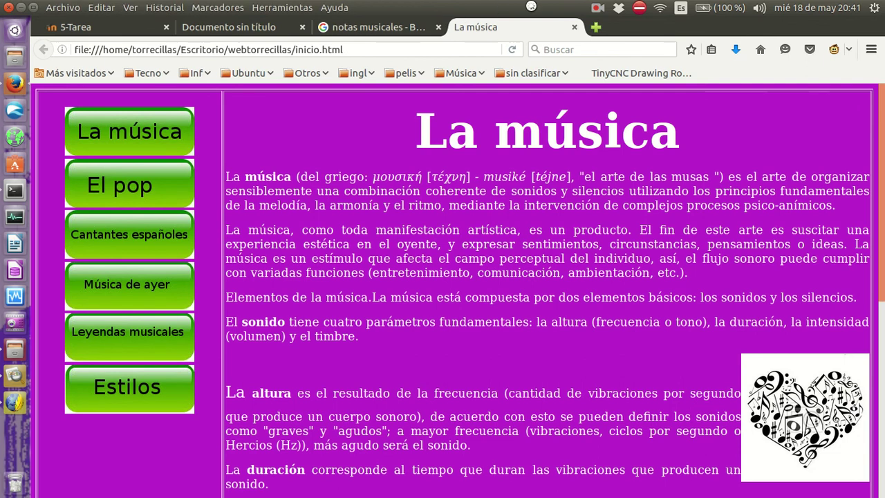
{"action": "scroll", "coordinate": [468, 209], "scroll_direction": "down", "scroll_amount": 5}
{"action": "scroll", "coordinate": [473, 215], "scroll_direction": "up", "scroll_amount": 5}
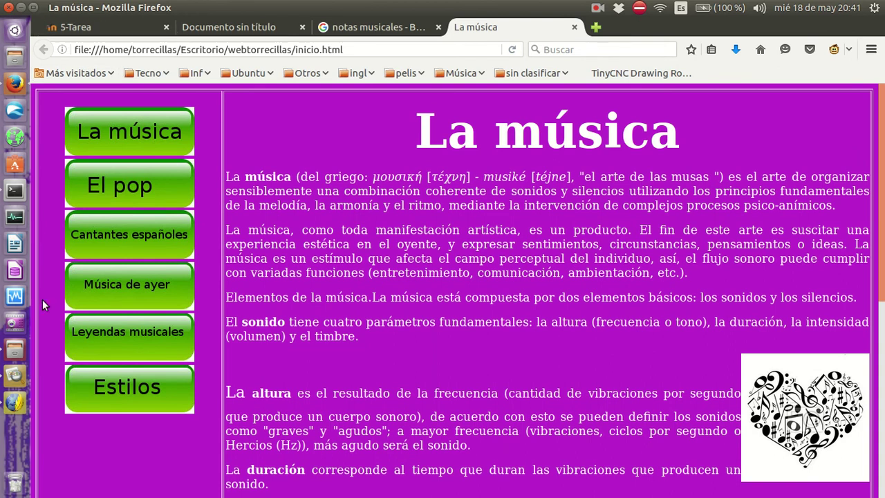
- Compress the website folder containing inicio.html into a .zip archive of the same name on the Escritorio
{"action": "left_click", "coordinate": [15, 350]}
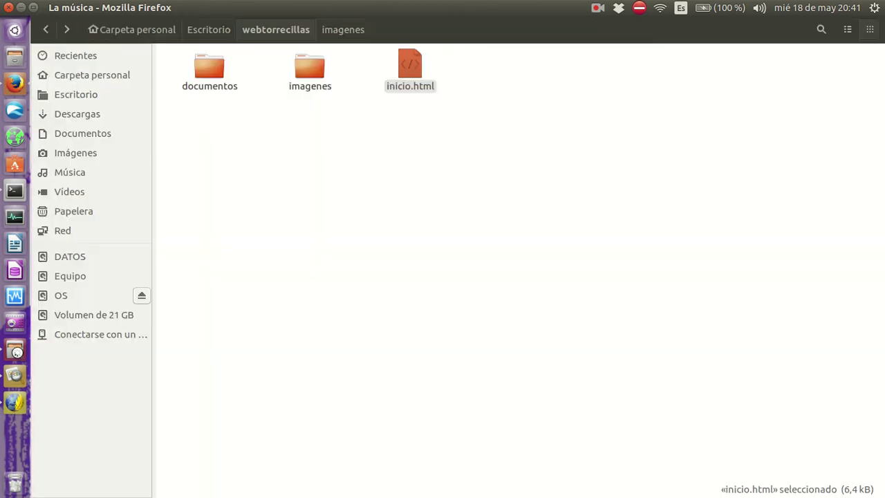
{"action": "left_click", "coordinate": [480, 157]}
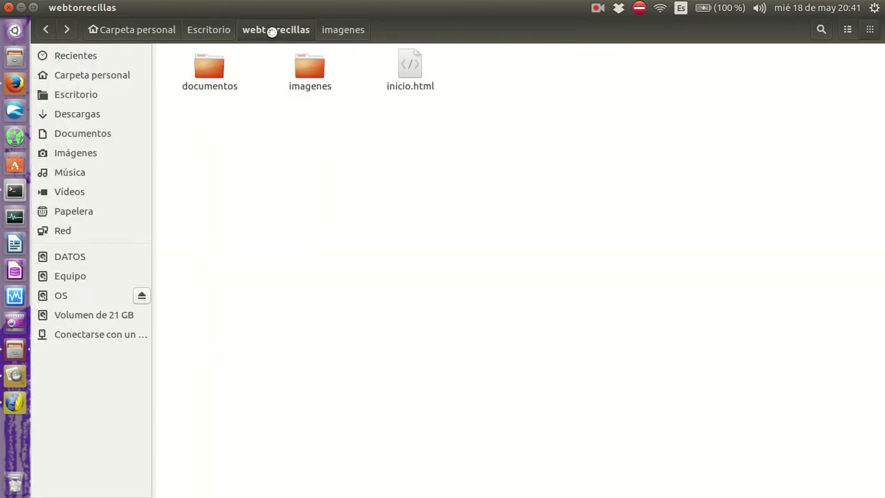
{"action": "left_click", "coordinate": [212, 30]}
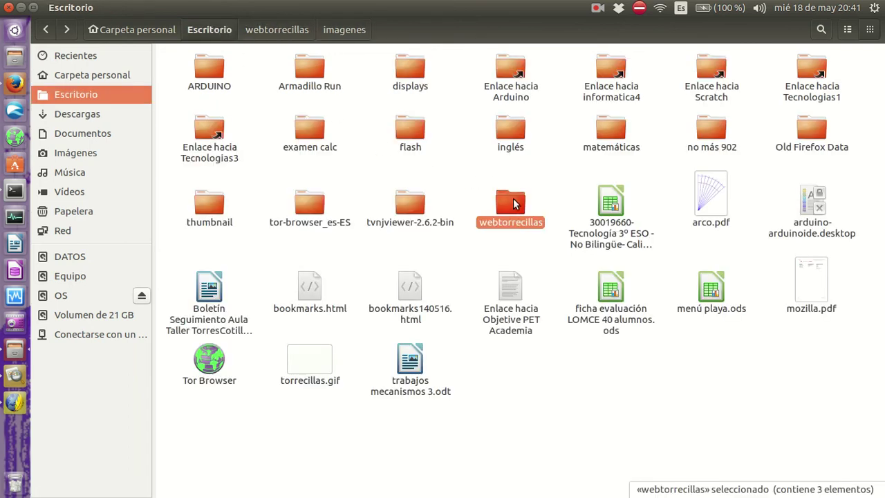
{"action": "left_click_drag", "start_coordinate": [476, 166], "coordinate": [560, 258]}
{"action": "left_click_drag", "start_coordinate": [479, 158], "coordinate": [558, 255]}
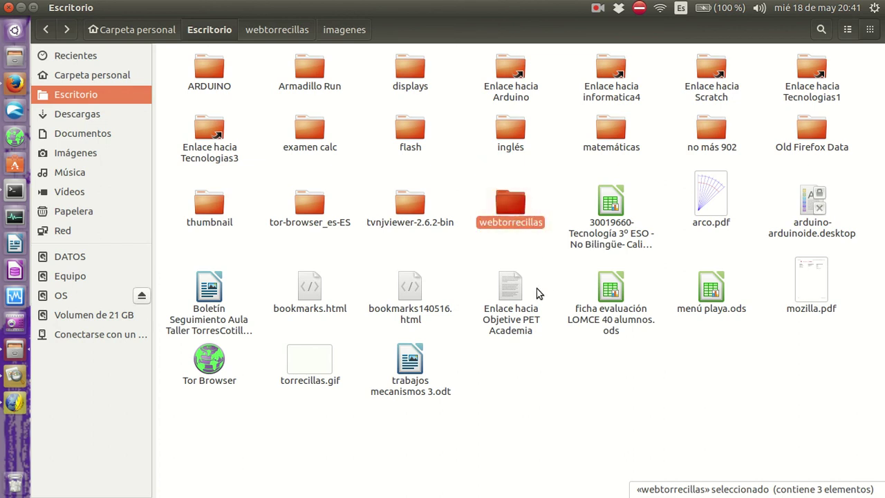
{"action": "right_click", "coordinate": [508, 205]}
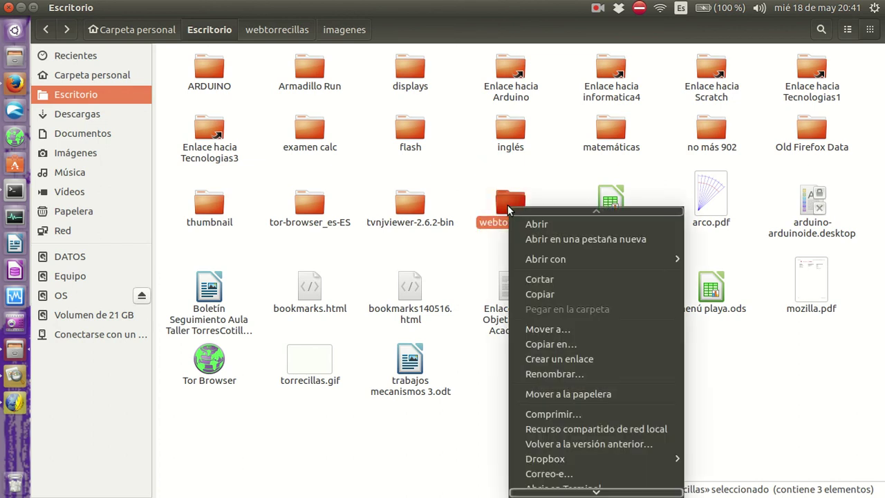
{"action": "left_click", "coordinate": [553, 415]}
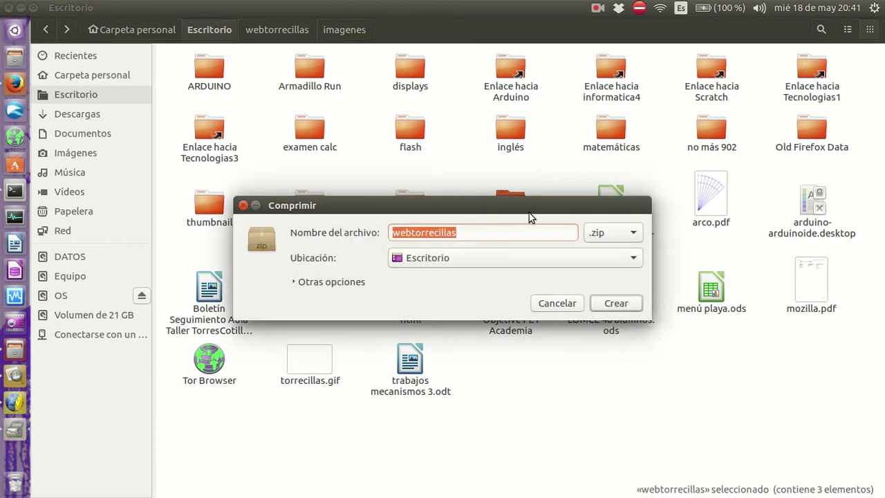
{"action": "left_click", "coordinate": [617, 303]}
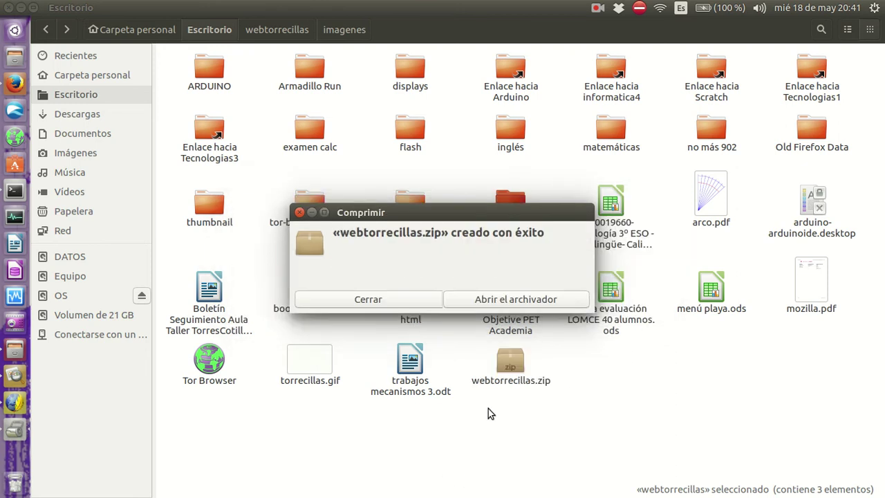
{"action": "key", "text": "Escape"}
{"action": "left_click_drag", "start_coordinate": [474, 343], "coordinate": [592, 443]}
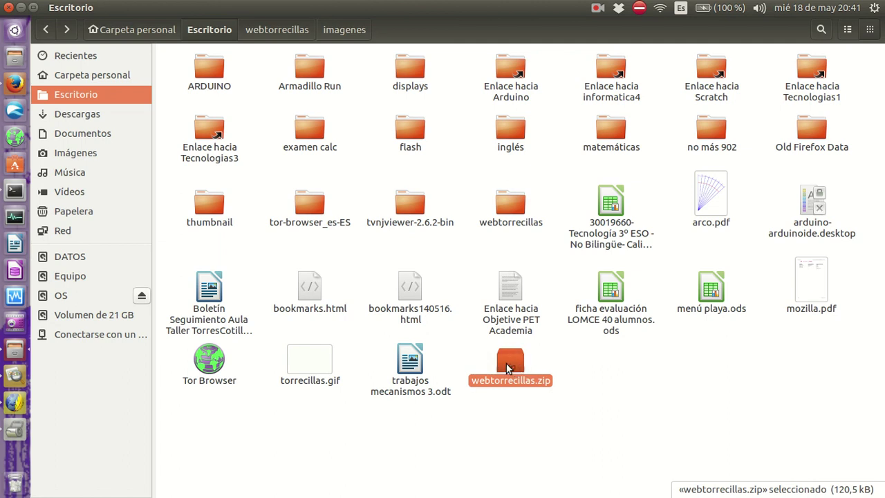
- Switch to the Práctica 01 assignment page in Firefox and review its instructions and the submission area
{"action": "left_click", "coordinate": [15, 83]}
{"action": "left_click", "coordinate": [83, 31]}
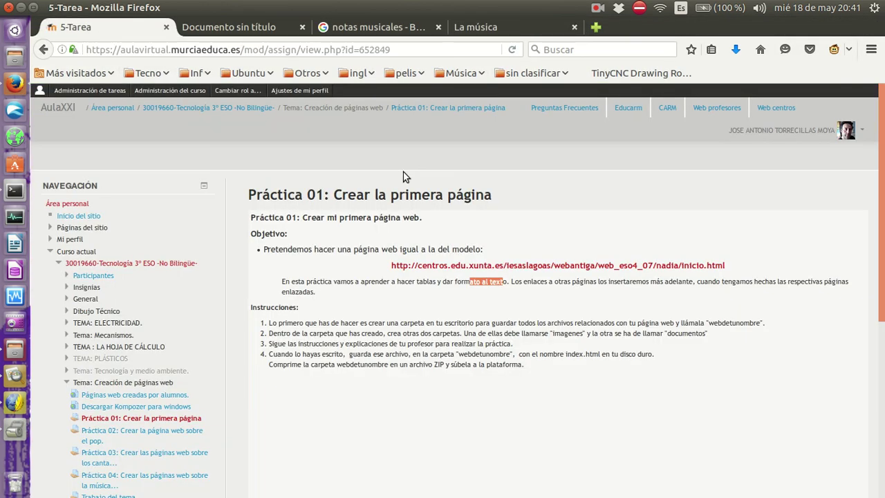
{"action": "scroll", "coordinate": [447, 356], "scroll_direction": "down", "scroll_amount": 6}
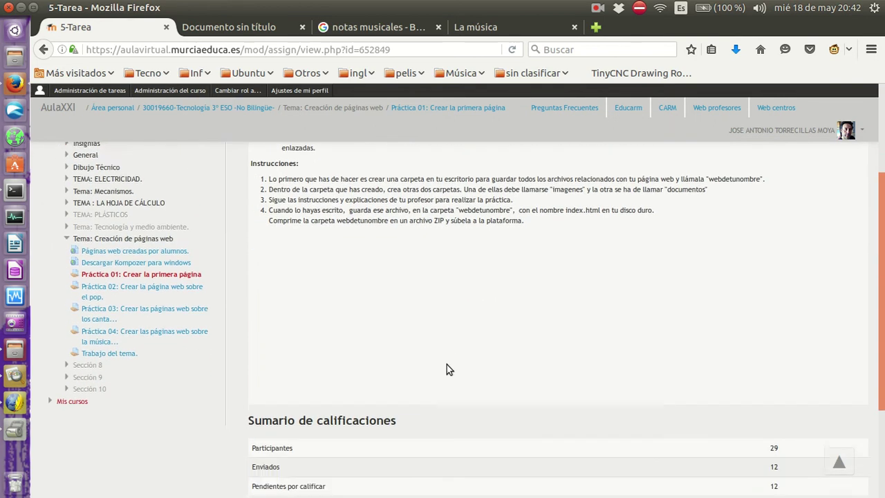
{"action": "scroll", "coordinate": [568, 431], "scroll_direction": "down", "scroll_amount": 2}
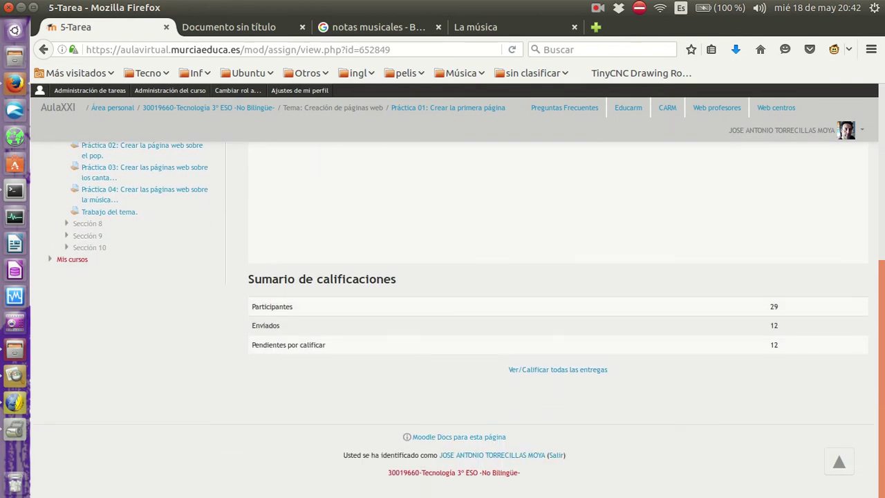
{"action": "scroll", "coordinate": [498, 289], "scroll_direction": "up", "scroll_amount": 8}
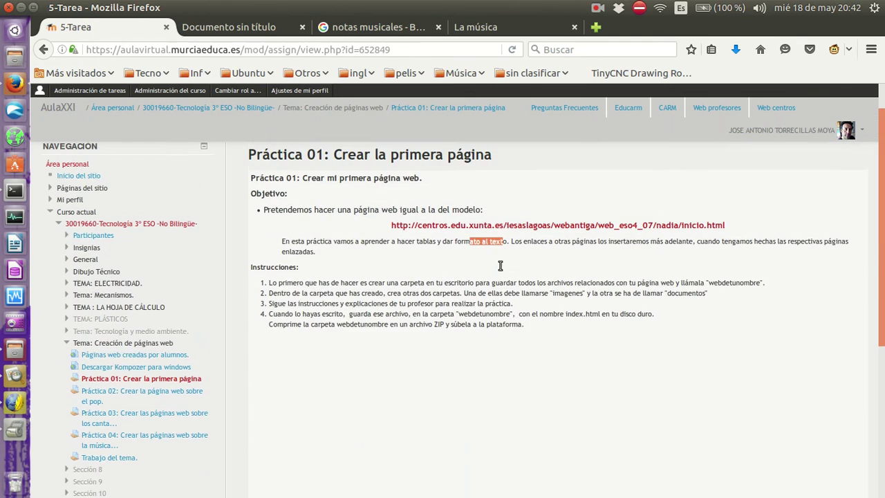